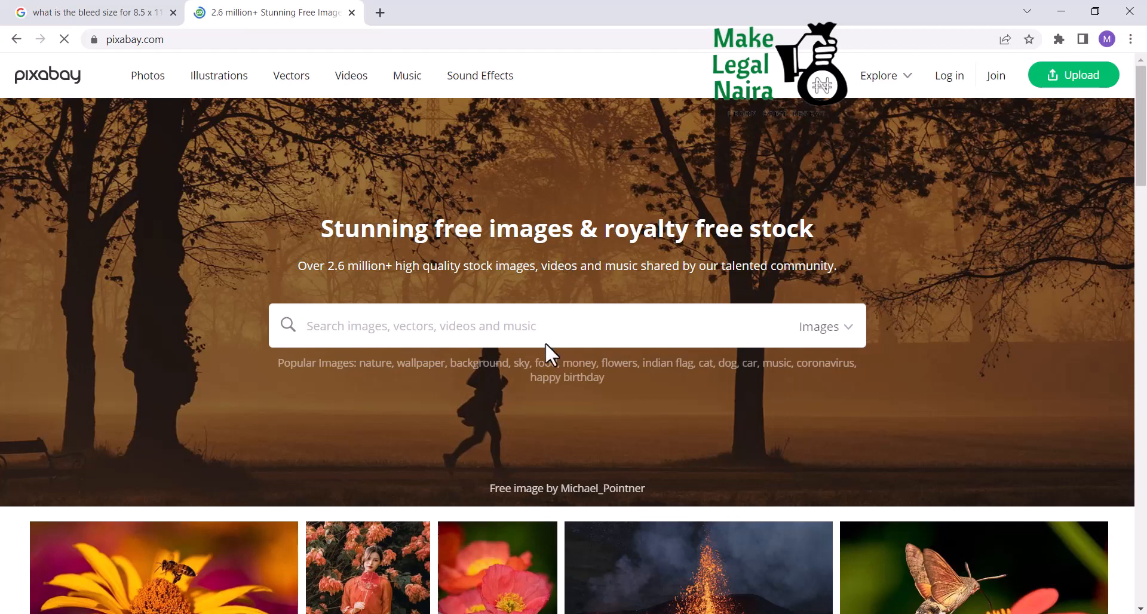
Search Pixabay for "frame" and restrict the results to illustrations.
{"action": "left_click", "coordinate": [564, 320]}
{"action": "type", "text": "frame"}
{"action": "key", "text": "Return"}
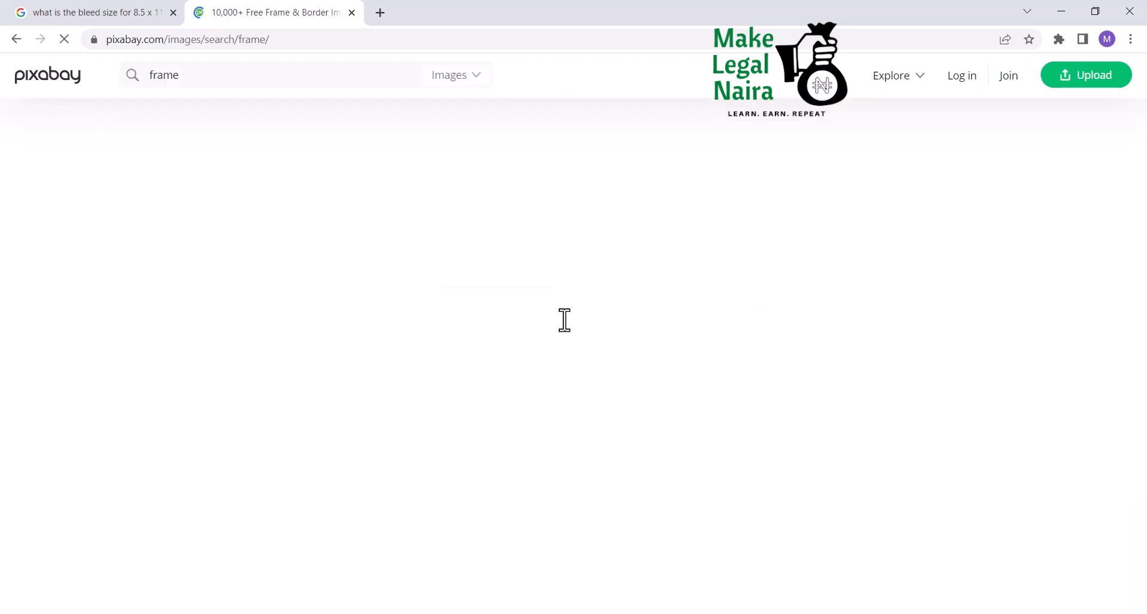
{"action": "scroll", "coordinate": [526, 406], "scroll_direction": "down", "scroll_amount": 8}
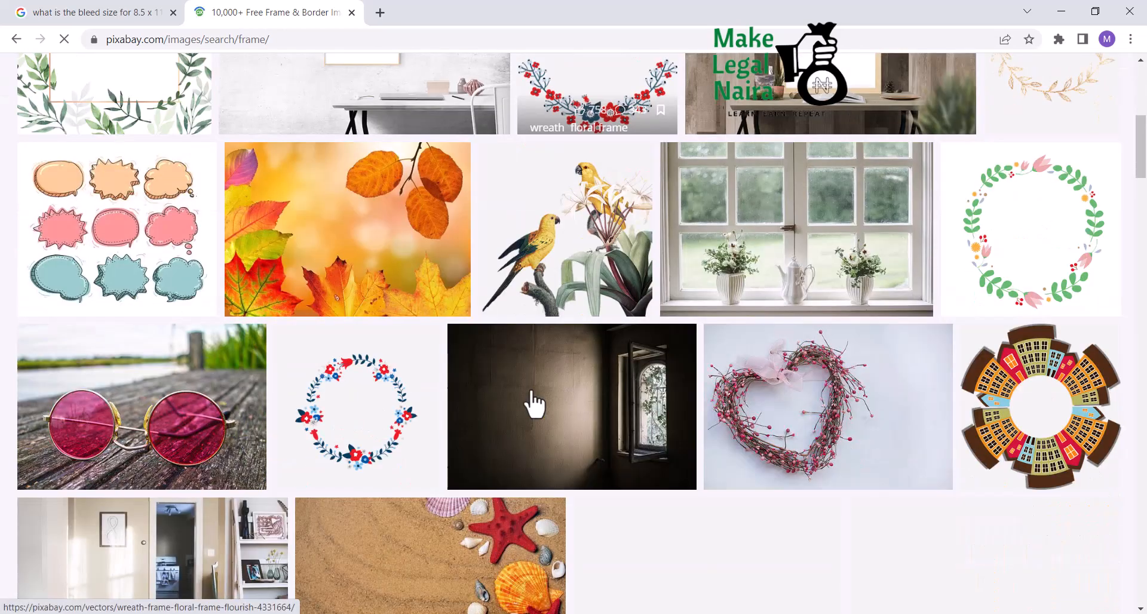
{"action": "scroll", "coordinate": [533, 405], "scroll_direction": "down", "scroll_amount": 10}
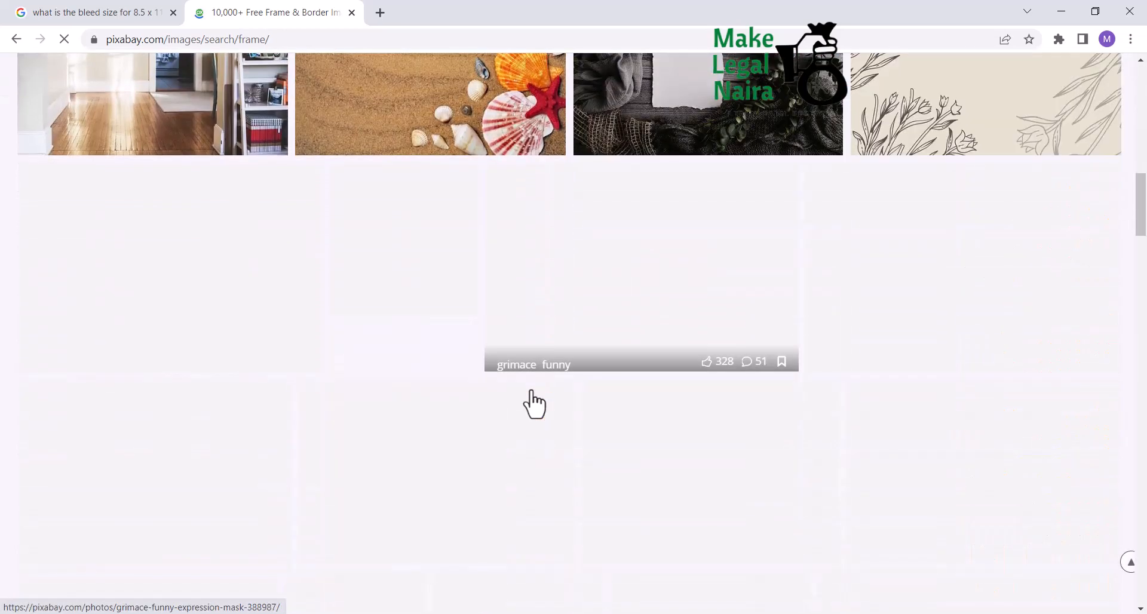
{"action": "scroll", "coordinate": [533, 405], "scroll_direction": "down", "scroll_amount": 10}
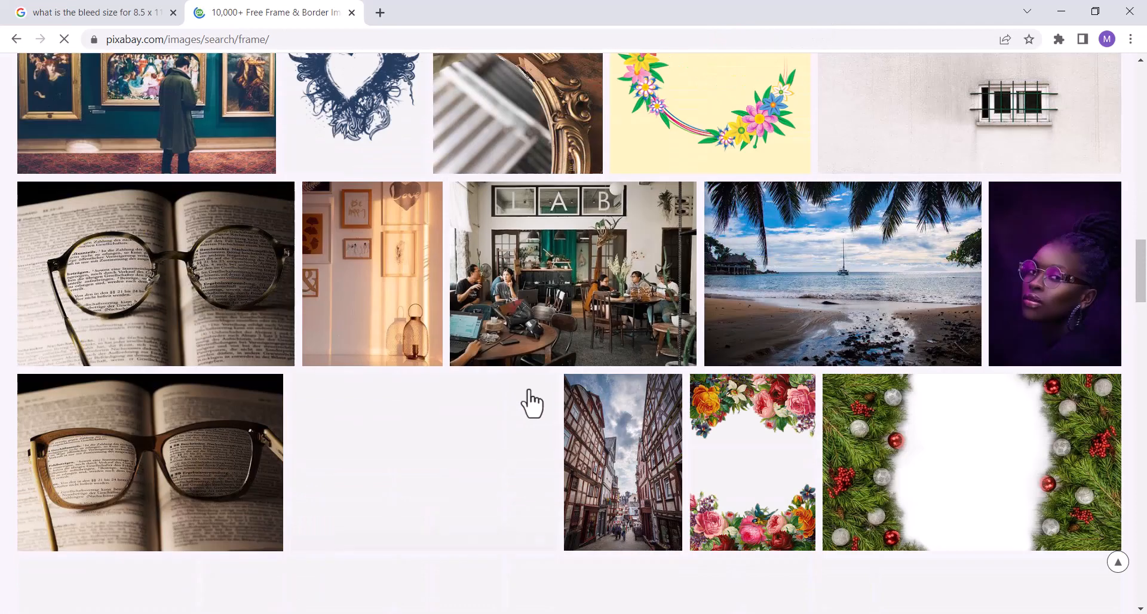
{"action": "scroll", "coordinate": [528, 390], "scroll_direction": "up", "scroll_amount": 6}
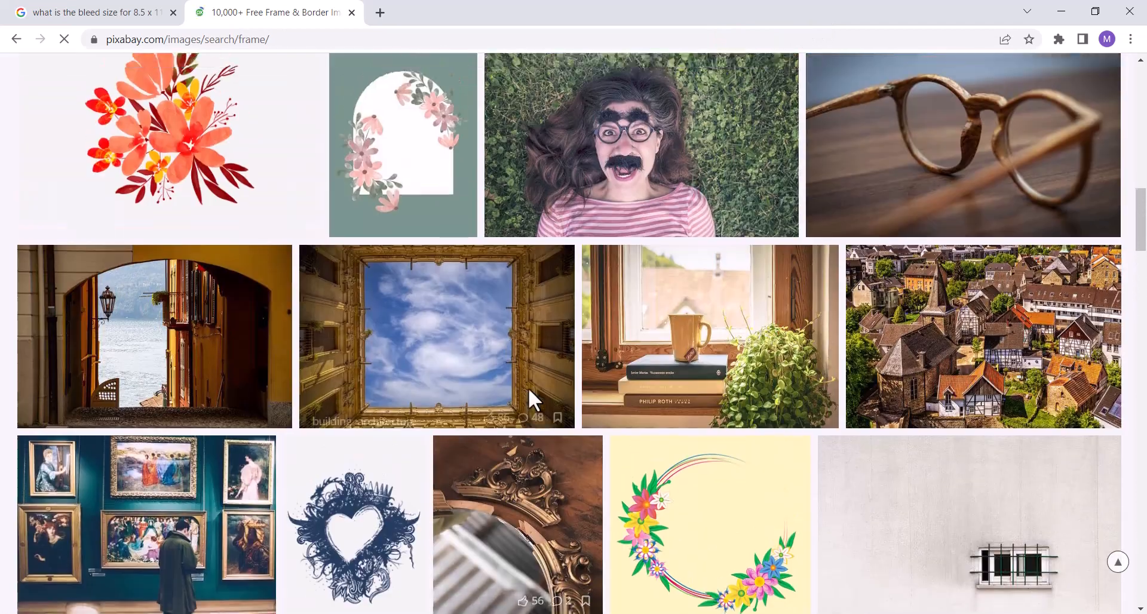
{"action": "scroll", "coordinate": [528, 387], "scroll_direction": "up", "scroll_amount": 15}
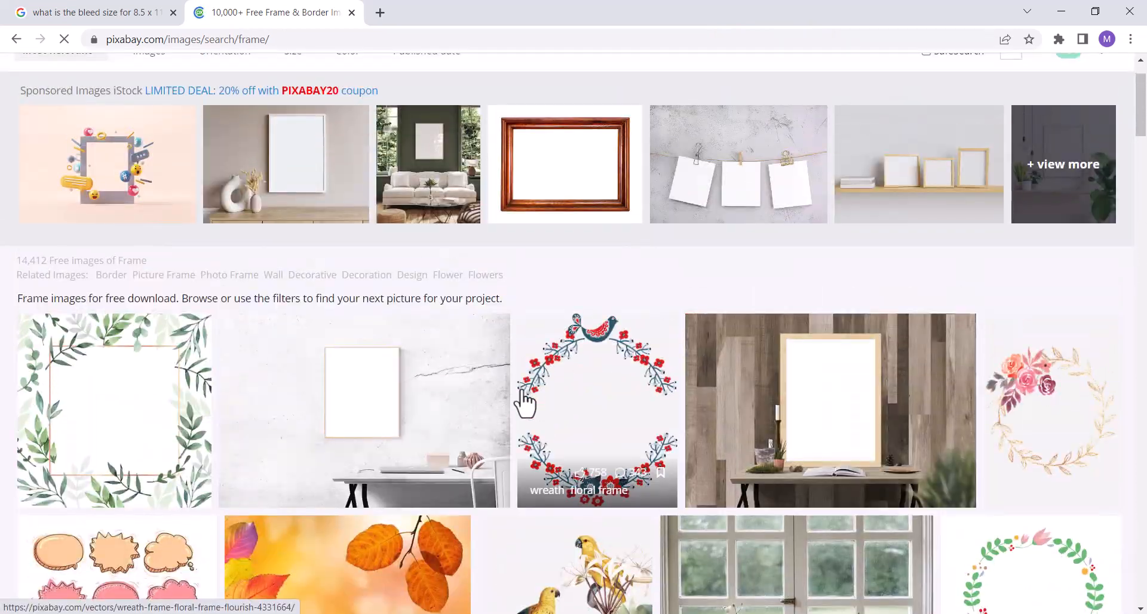
{"action": "scroll", "coordinate": [525, 403], "scroll_direction": "up", "scroll_amount": 2}
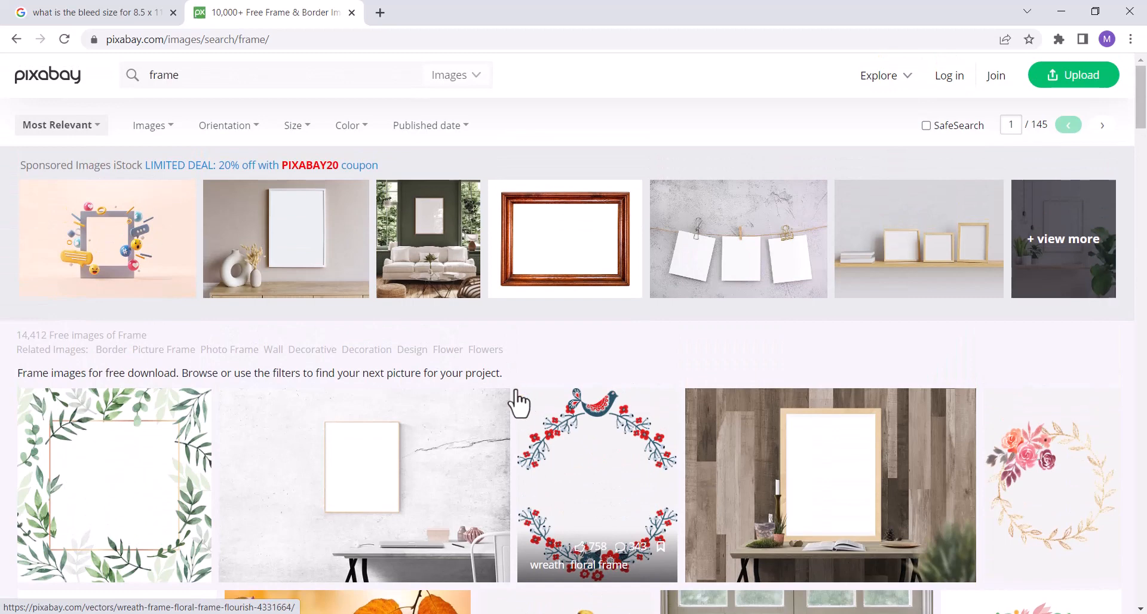
{"action": "left_click", "coordinate": [483, 84]}
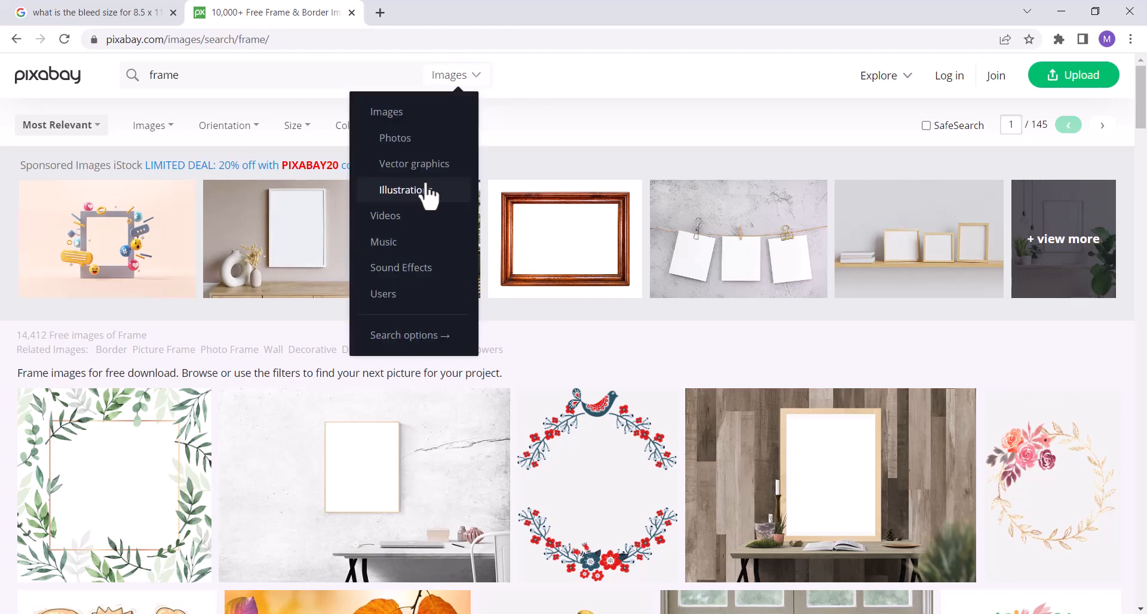
{"action": "left_click", "coordinate": [424, 190]}
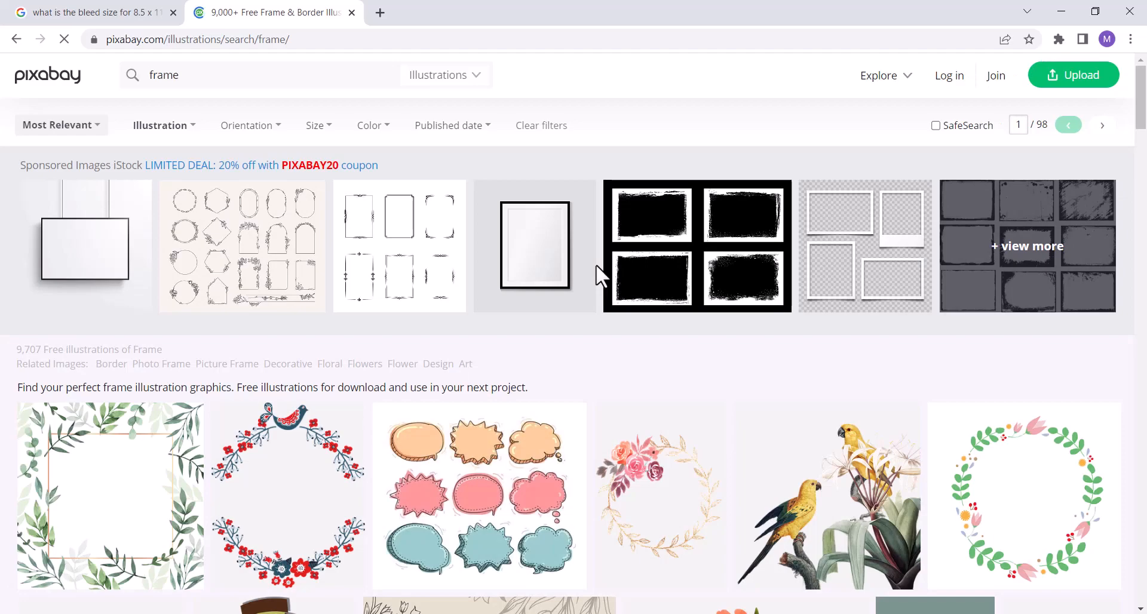
Browse the frame illustrations for a suitable decorative border.
{"action": "scroll", "coordinate": [596, 263], "scroll_direction": "down", "scroll_amount": 3}
{"action": "scroll", "coordinate": [596, 265], "scroll_direction": "down", "scroll_amount": 3}
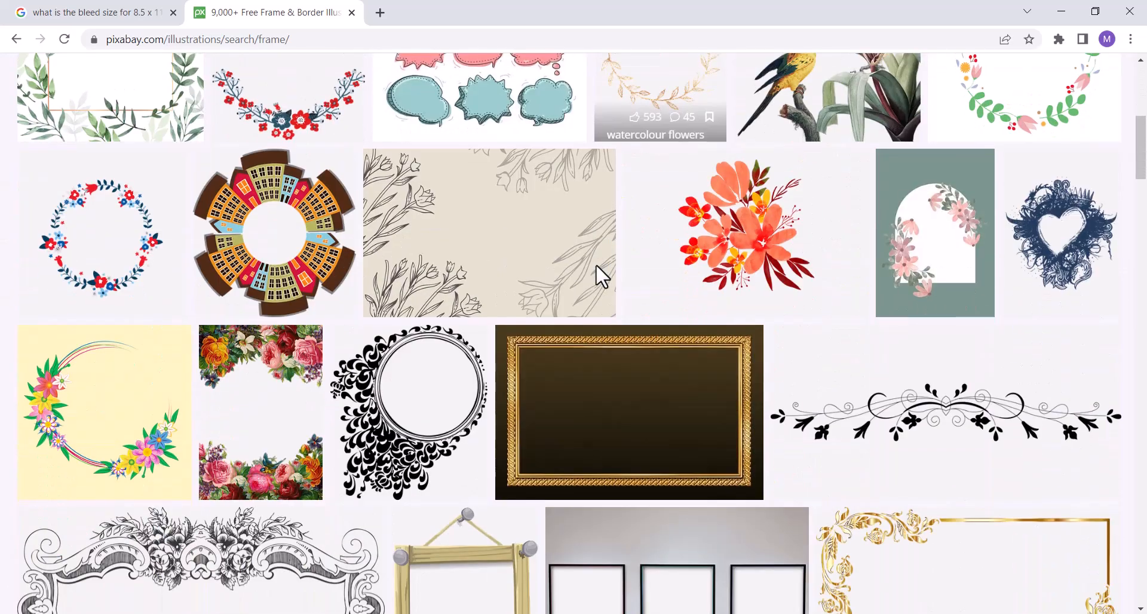
{"action": "scroll", "coordinate": [596, 274], "scroll_direction": "down", "scroll_amount": 2}
{"action": "scroll", "coordinate": [597, 286], "scroll_direction": "down", "scroll_amount": 5}
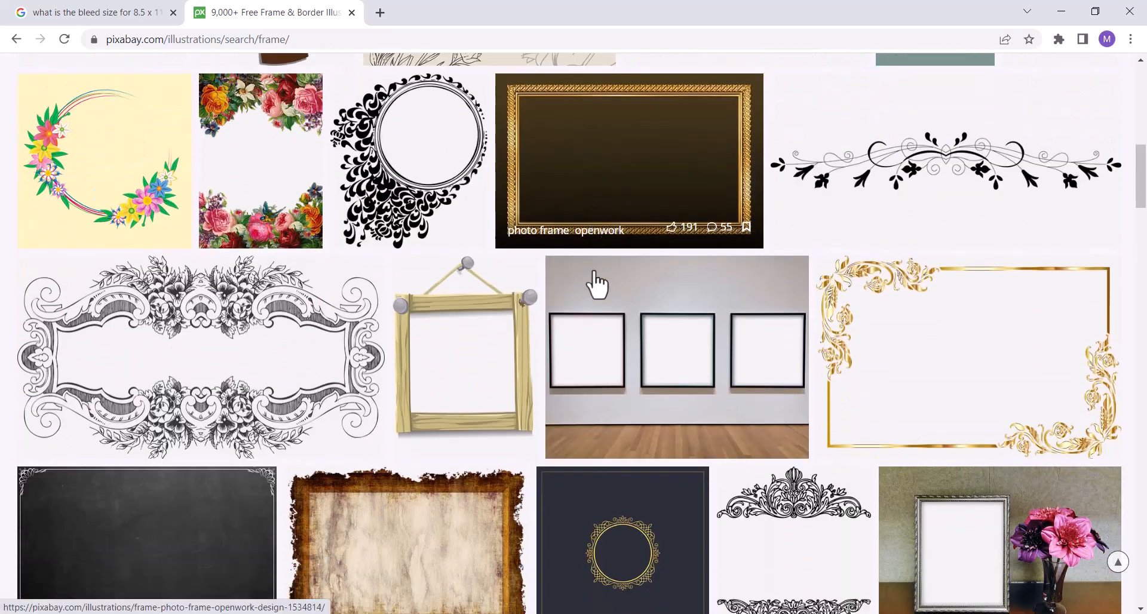
{"action": "scroll", "coordinate": [596, 285], "scroll_direction": "down", "scroll_amount": 2}
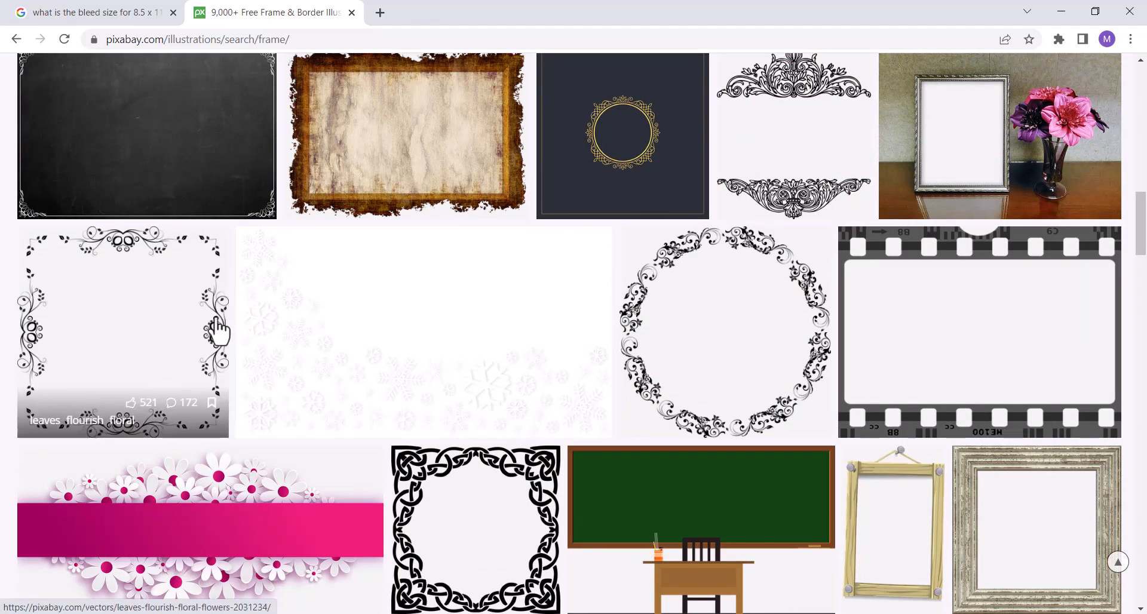
{"action": "scroll", "coordinate": [220, 330], "scroll_direction": "up", "scroll_amount": 1}
{"action": "scroll", "coordinate": [239, 365], "scroll_direction": "up", "scroll_amount": 2}
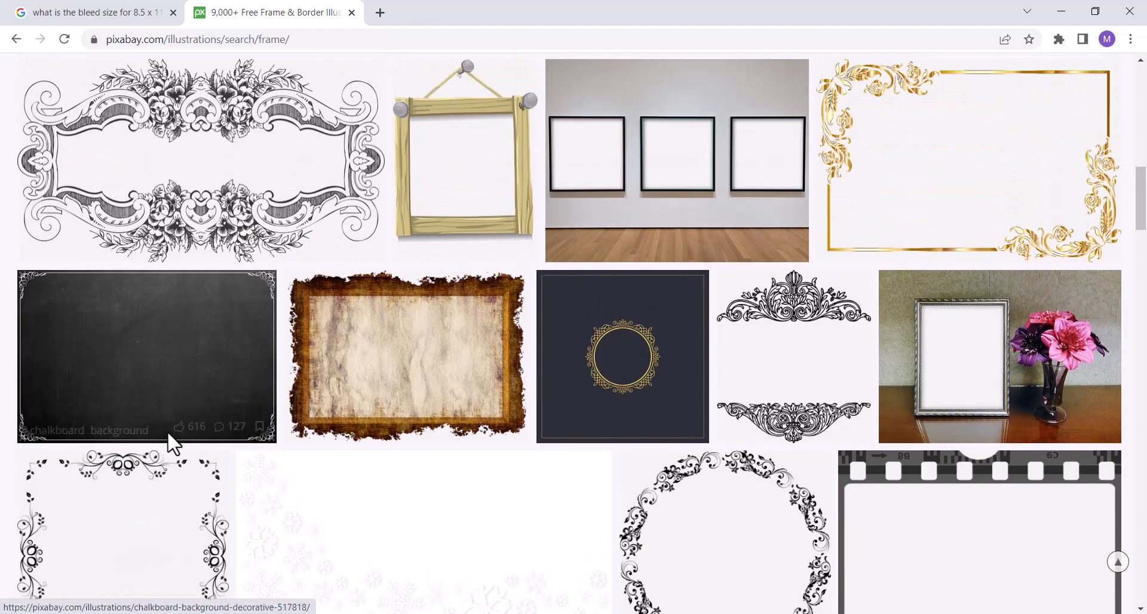
{"action": "scroll", "coordinate": [171, 440], "scroll_direction": "down", "scroll_amount": 1}
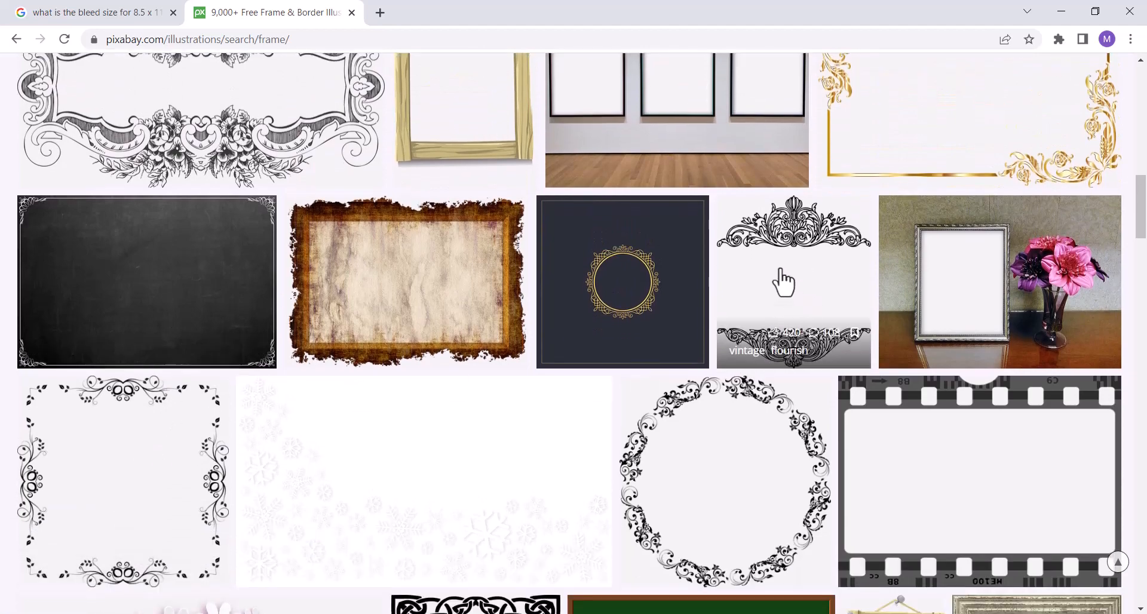
{"action": "scroll", "coordinate": [515, 236], "scroll_direction": "down", "scroll_amount": 6}
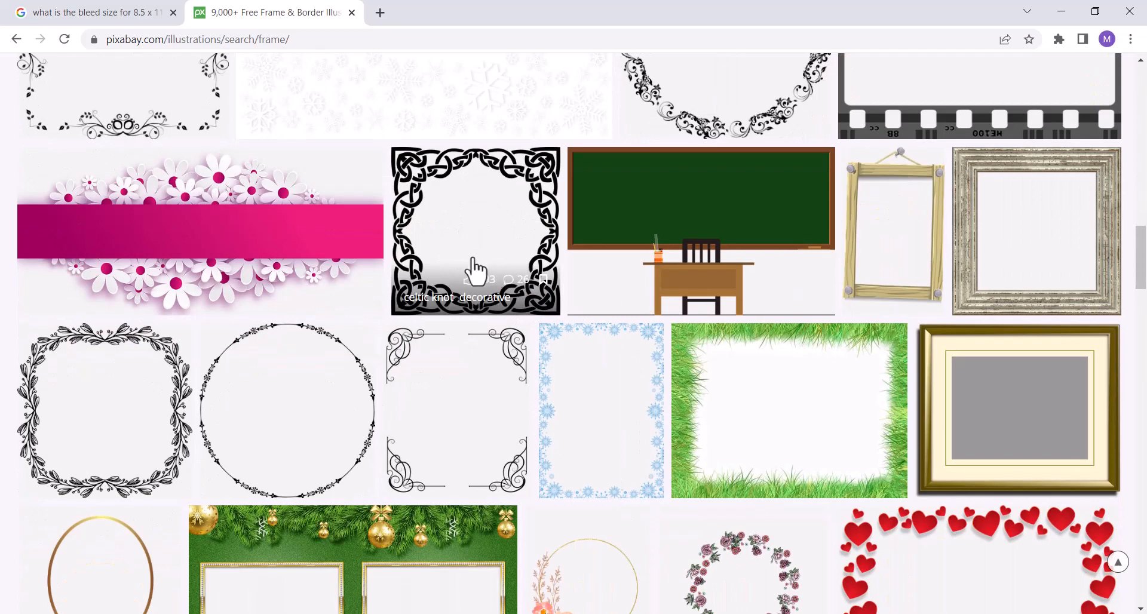
{"action": "scroll", "coordinate": [565, 333], "scroll_direction": "down", "scroll_amount": 9}
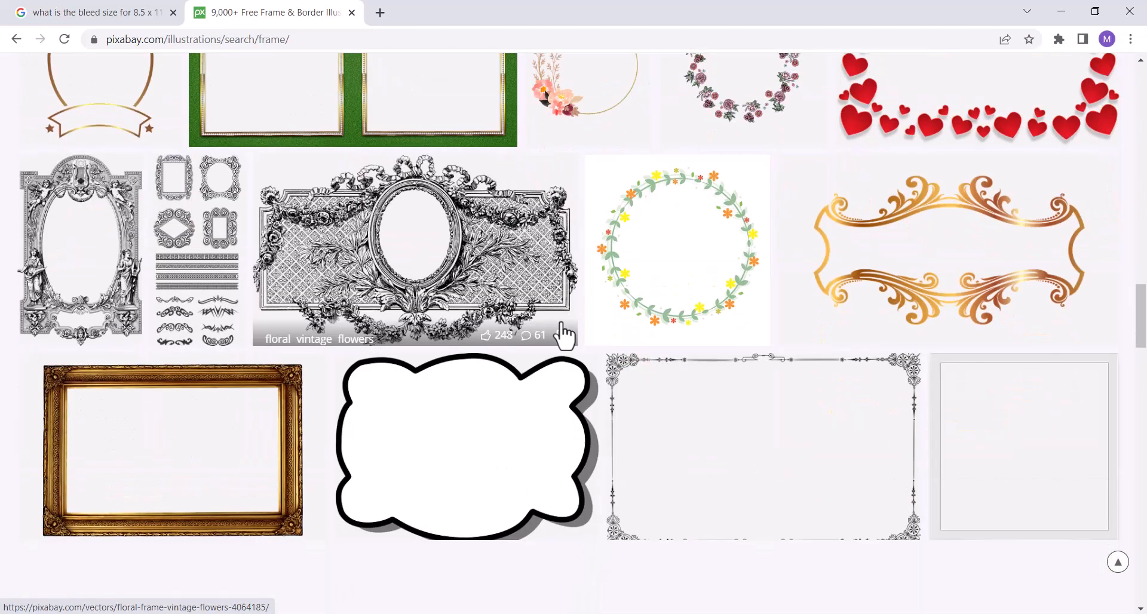
{"action": "scroll", "coordinate": [564, 335], "scroll_direction": "down", "scroll_amount": 10}
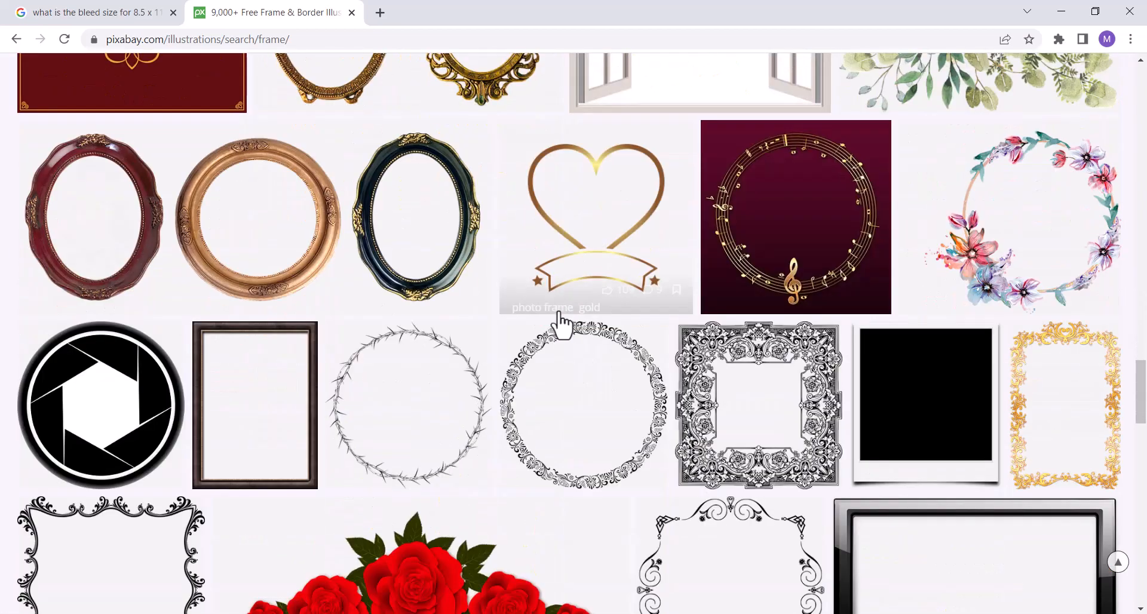
{"action": "scroll", "coordinate": [560, 324], "scroll_direction": "down", "scroll_amount": 8}
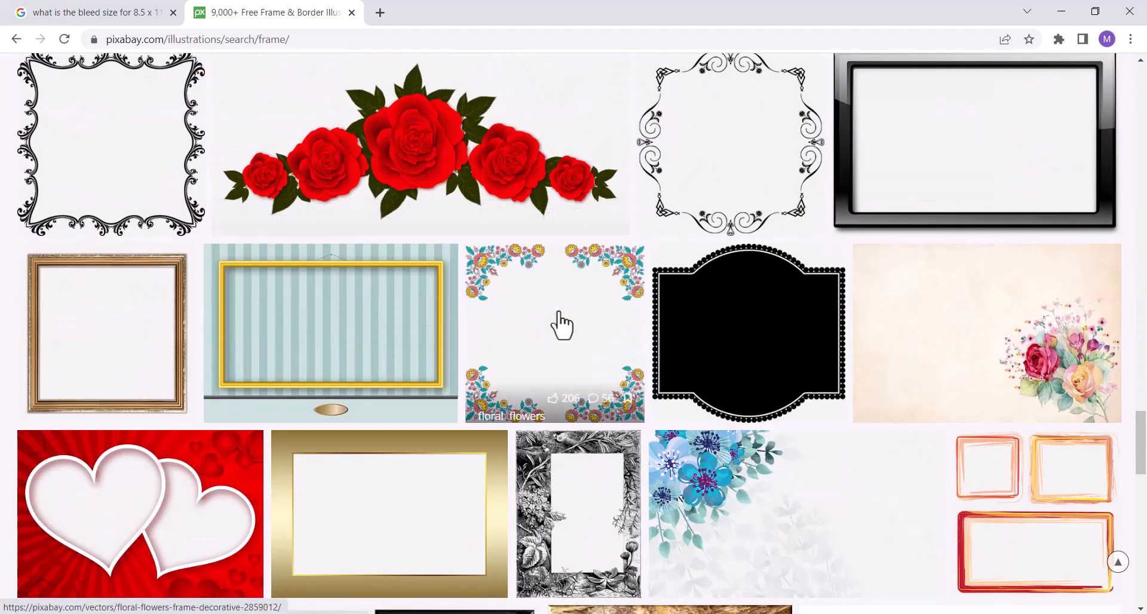
{"action": "scroll", "coordinate": [564, 460], "scroll_direction": "up", "scroll_amount": 9}
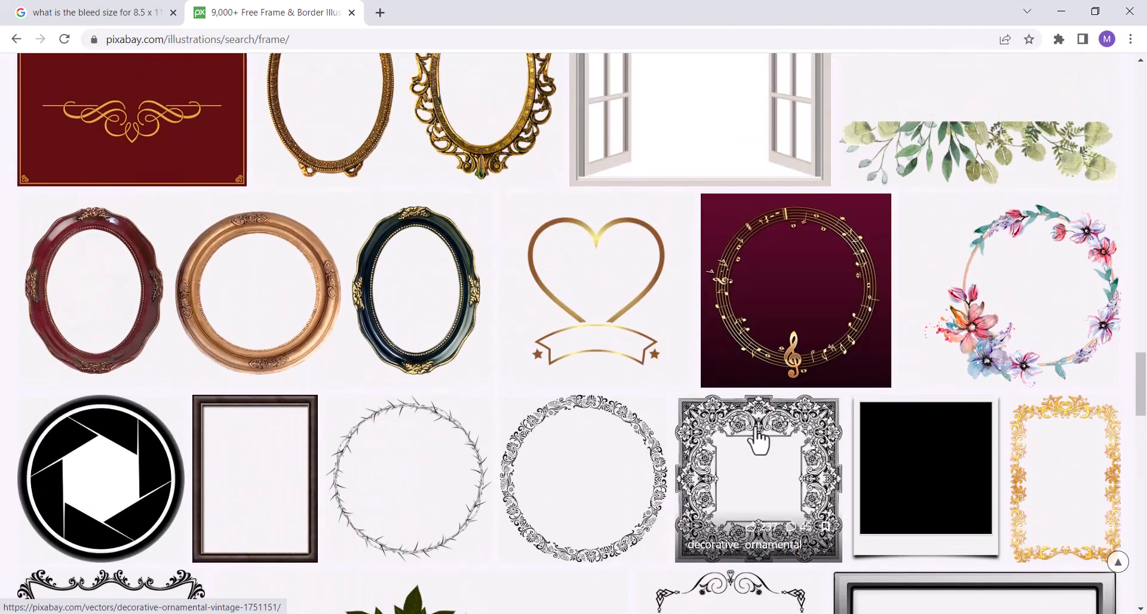
{"action": "scroll", "coordinate": [757, 442], "scroll_direction": "down", "scroll_amount": 1}
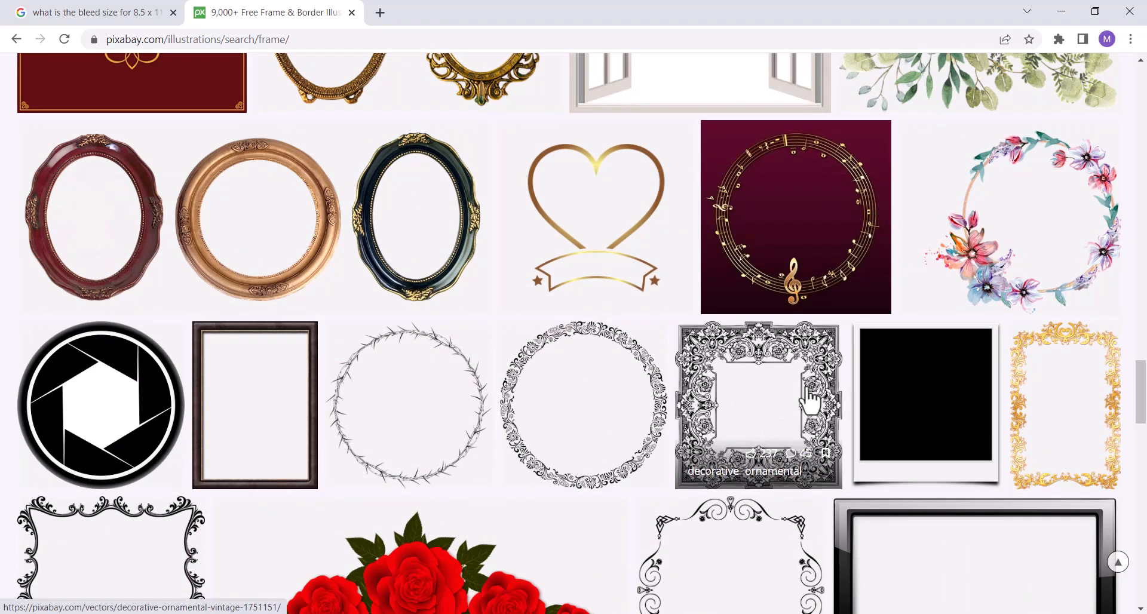
Open the square black-and-white ornamental vintage frame and download it as a 1280×1280 PNG.
{"action": "left_click", "coordinate": [758, 412]}
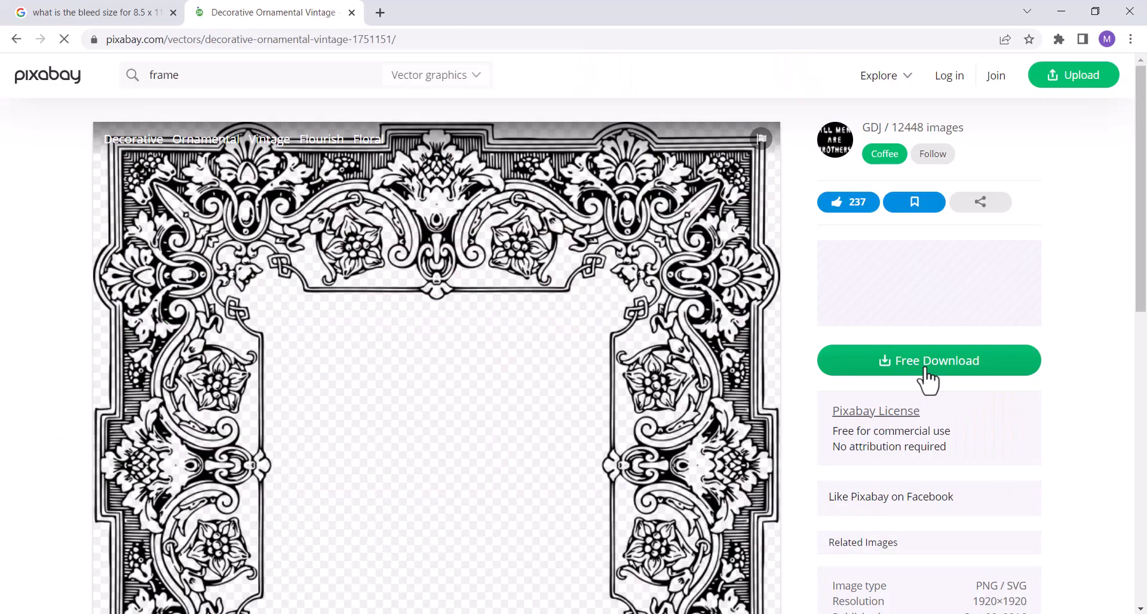
{"action": "left_click", "coordinate": [876, 364]}
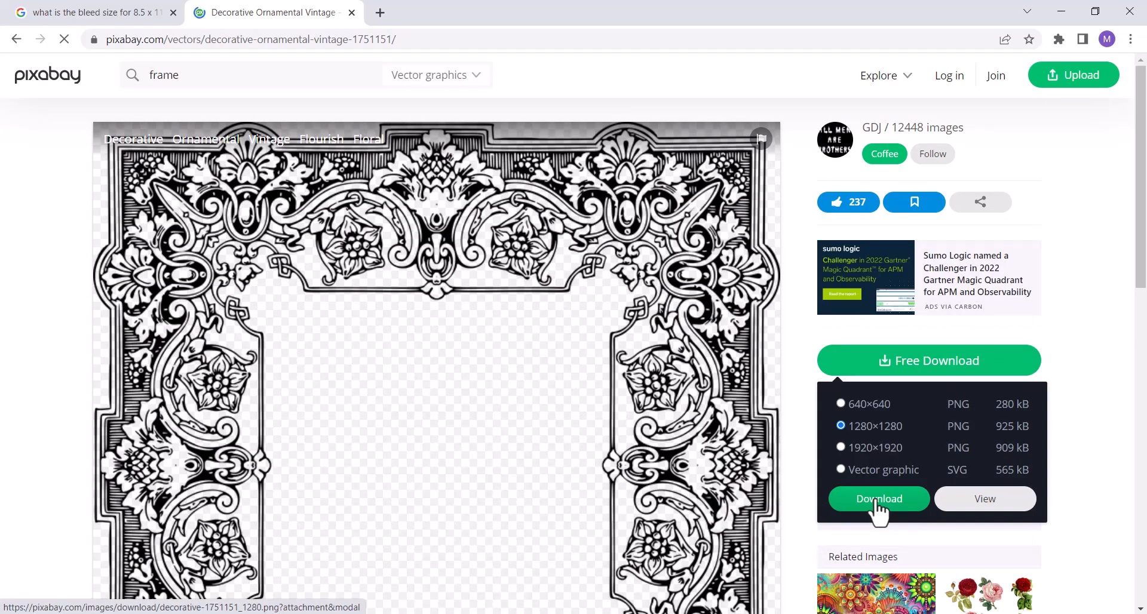
{"action": "left_click", "coordinate": [878, 501]}
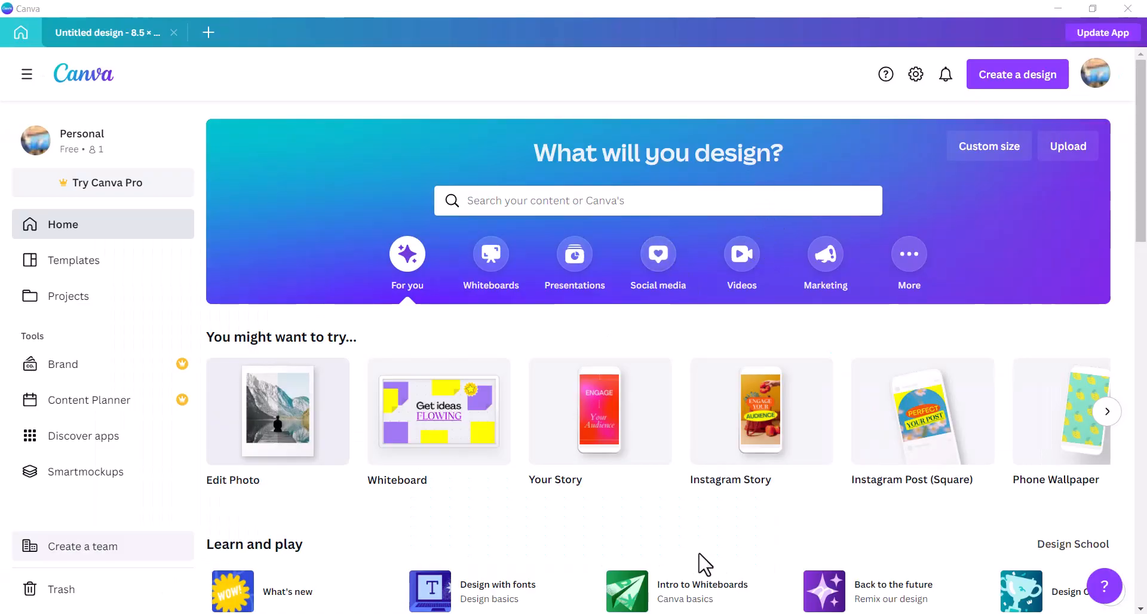
{"action": "left_click", "coordinate": [983, 81]}
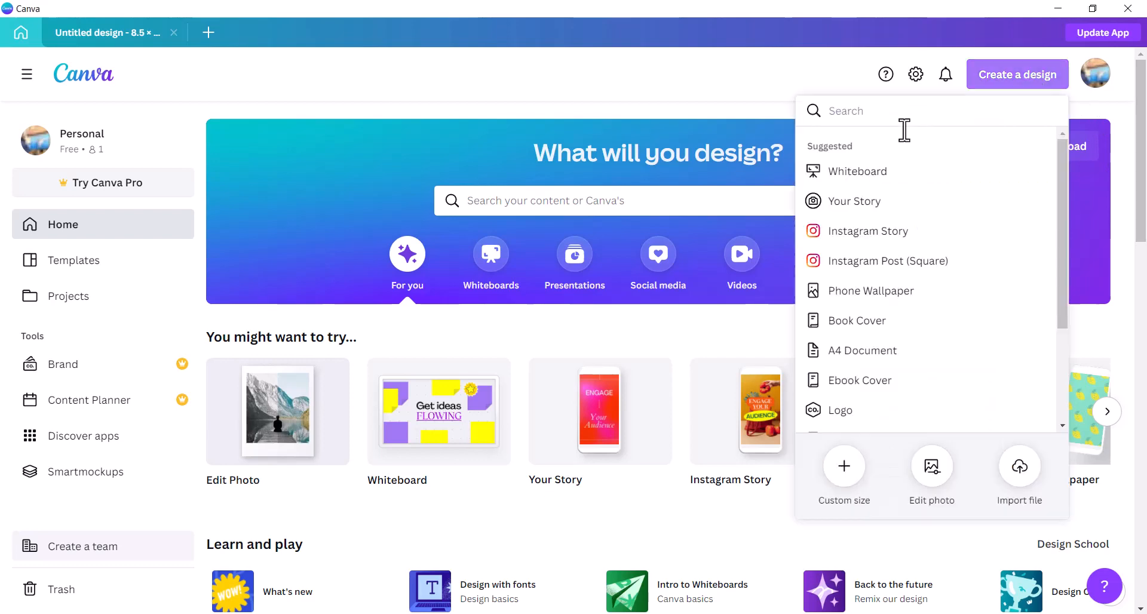
{"action": "left_click", "coordinate": [844, 469]}
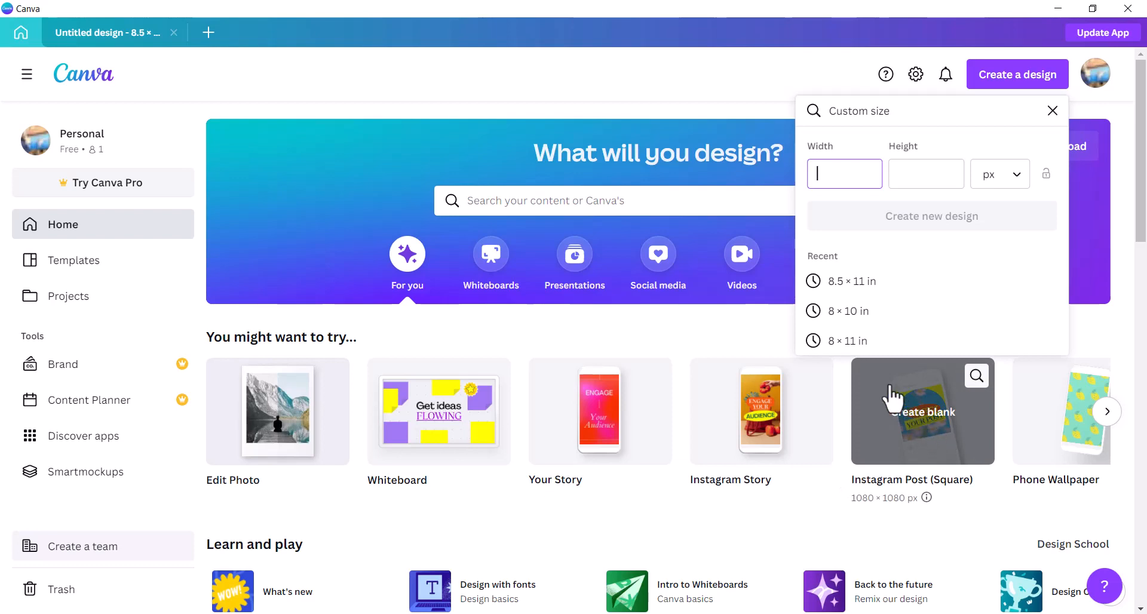
{"action": "left_click", "coordinate": [1010, 178]}
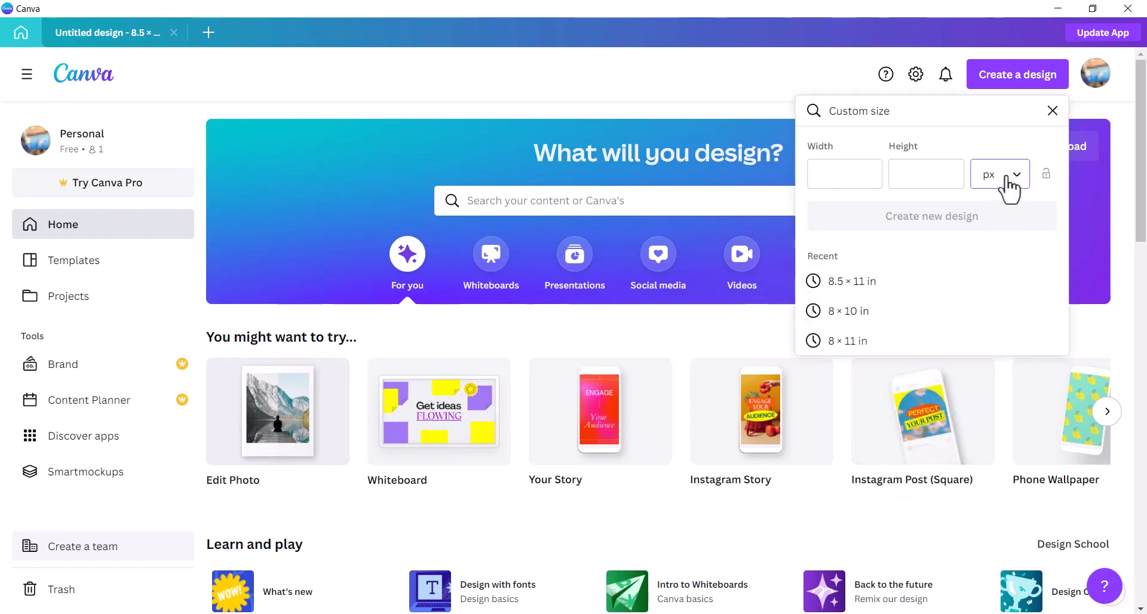
{"action": "left_click", "coordinate": [989, 247]}
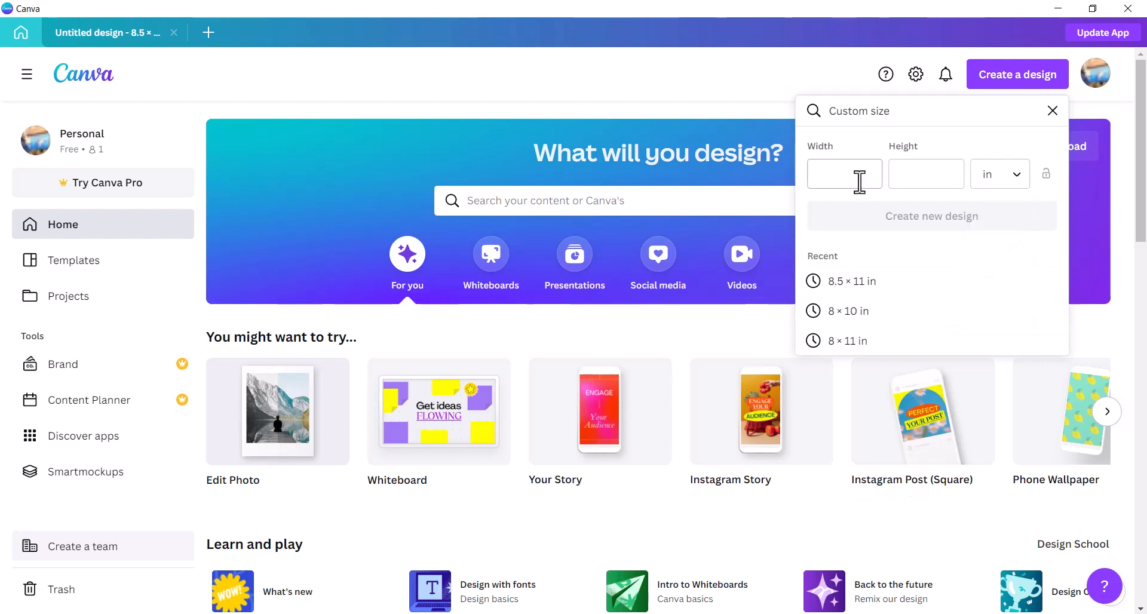
{"action": "left_click", "coordinate": [857, 179]}
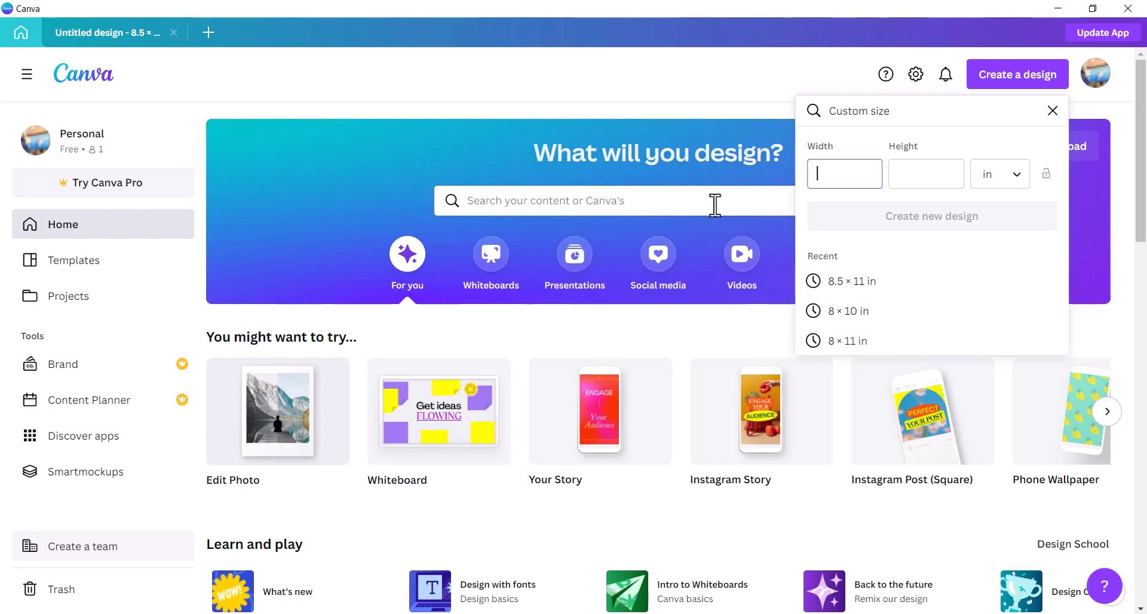
{"action": "left_click", "coordinate": [657, 74]}
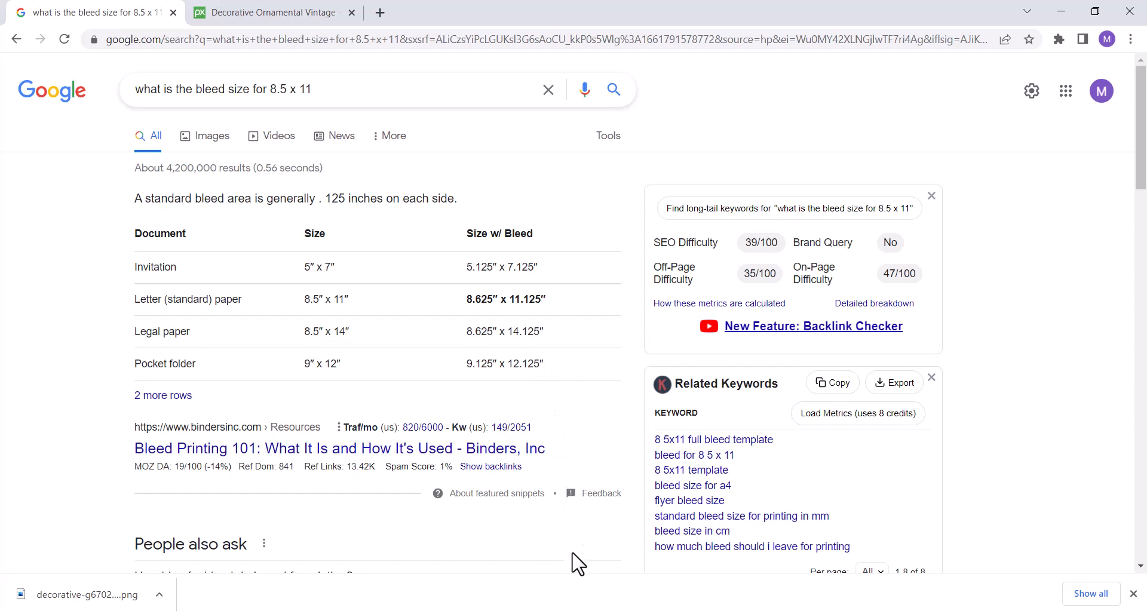
Switch from the browser to Canva and create a custom-size design 8.625 in wide and 11.125 in high.
{"action": "left_click", "coordinate": [471, 613]}
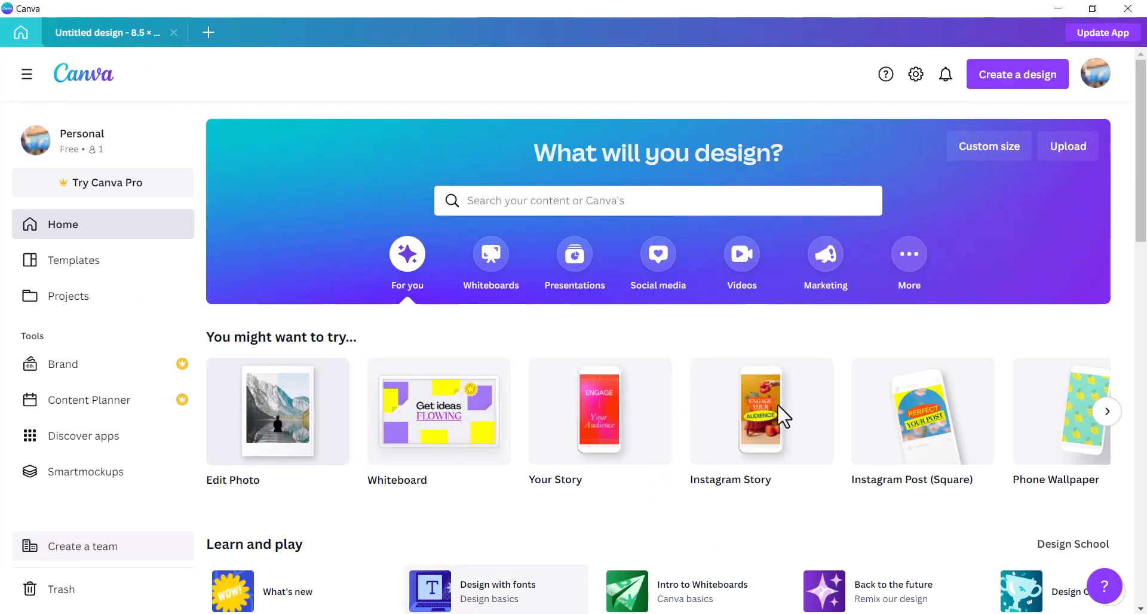
{"action": "left_click", "coordinate": [1022, 83]}
{"action": "left_click", "coordinate": [853, 469]}
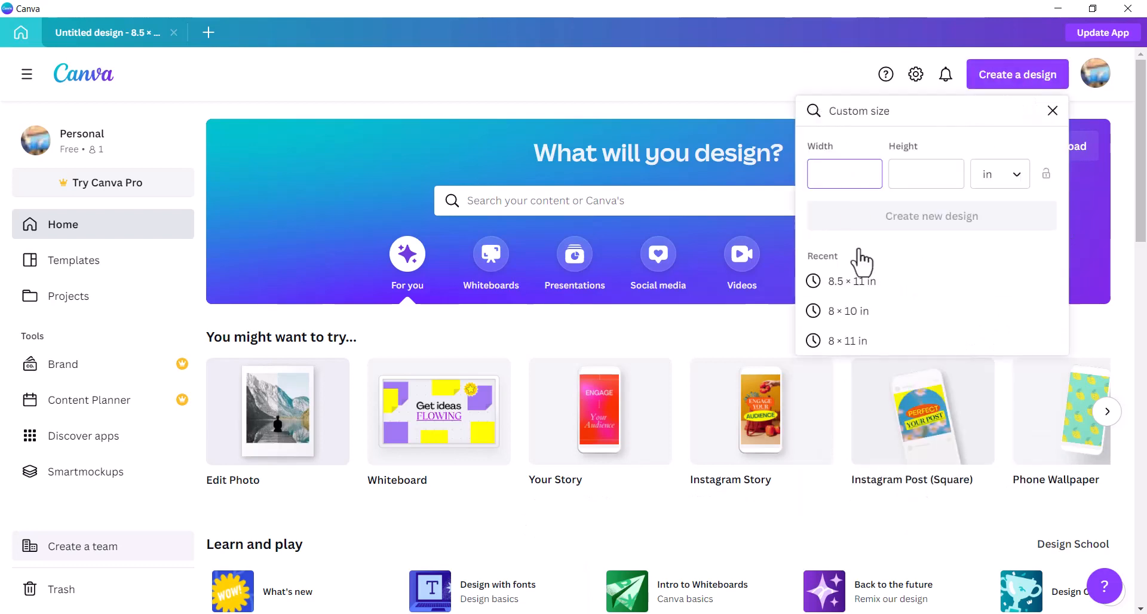
{"action": "type", "text": "8.62"}
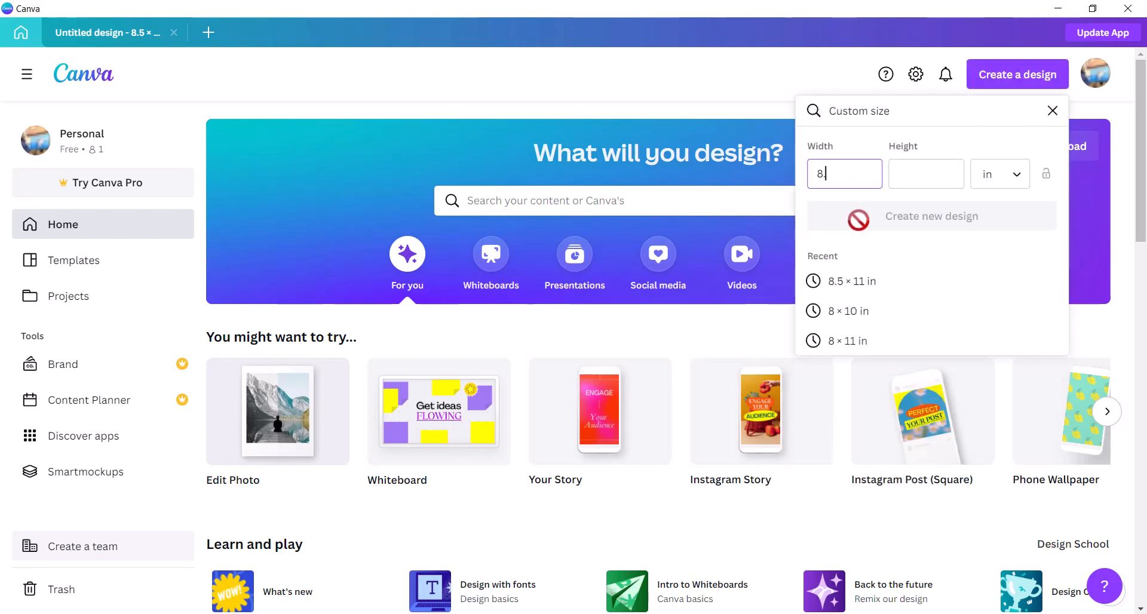
{"action": "type", "text": "5"}
{"action": "left_click", "coordinate": [924, 173]}
{"action": "type", "text": "11.125"}
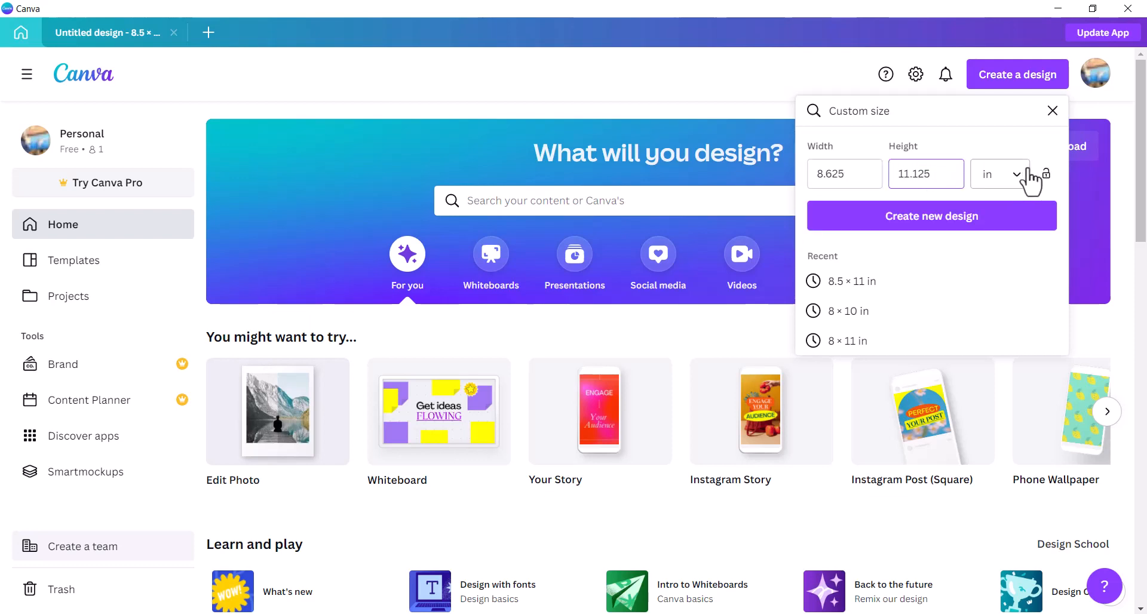
{"action": "left_click", "coordinate": [1015, 179]}
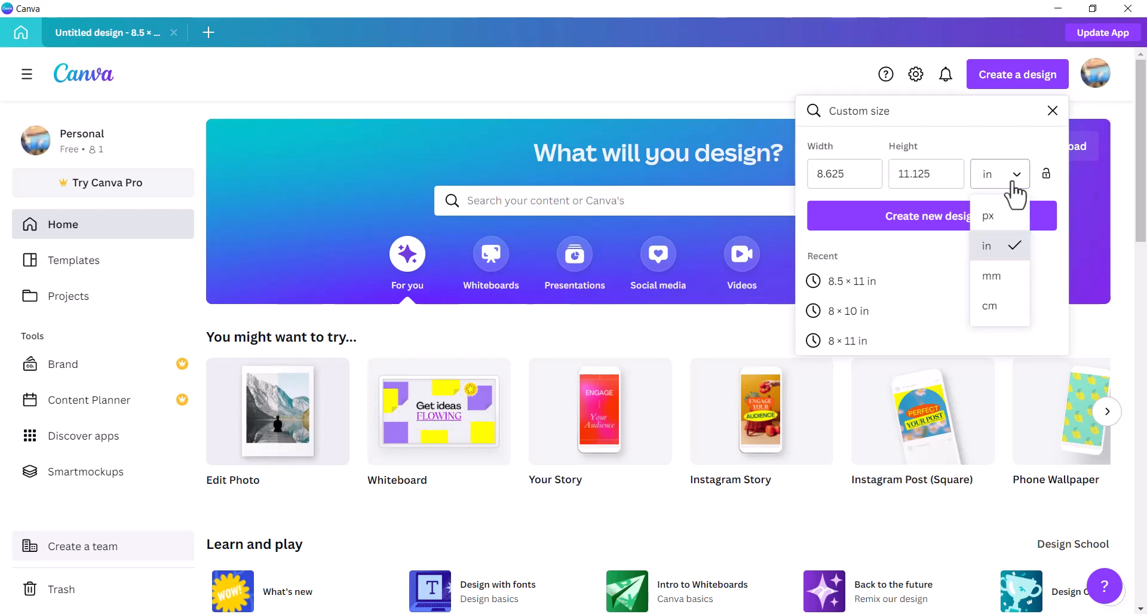
{"action": "left_click", "coordinate": [1005, 242]}
{"action": "left_click", "coordinate": [931, 220]}
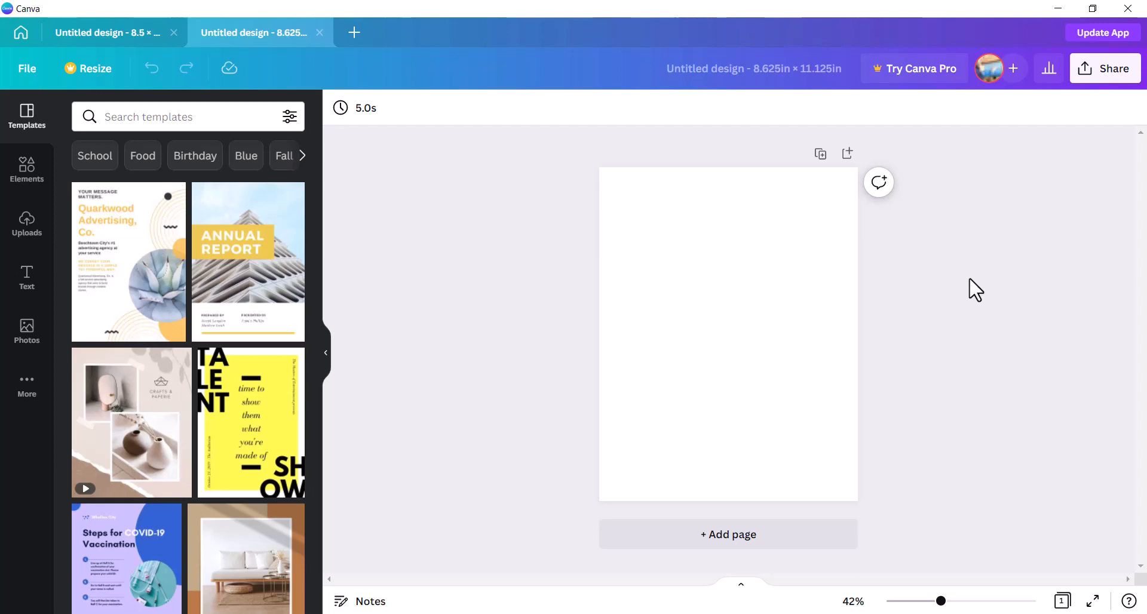
Duplicate the blank page twice to make a three-page design.
{"action": "left_click", "coordinate": [820, 155]}
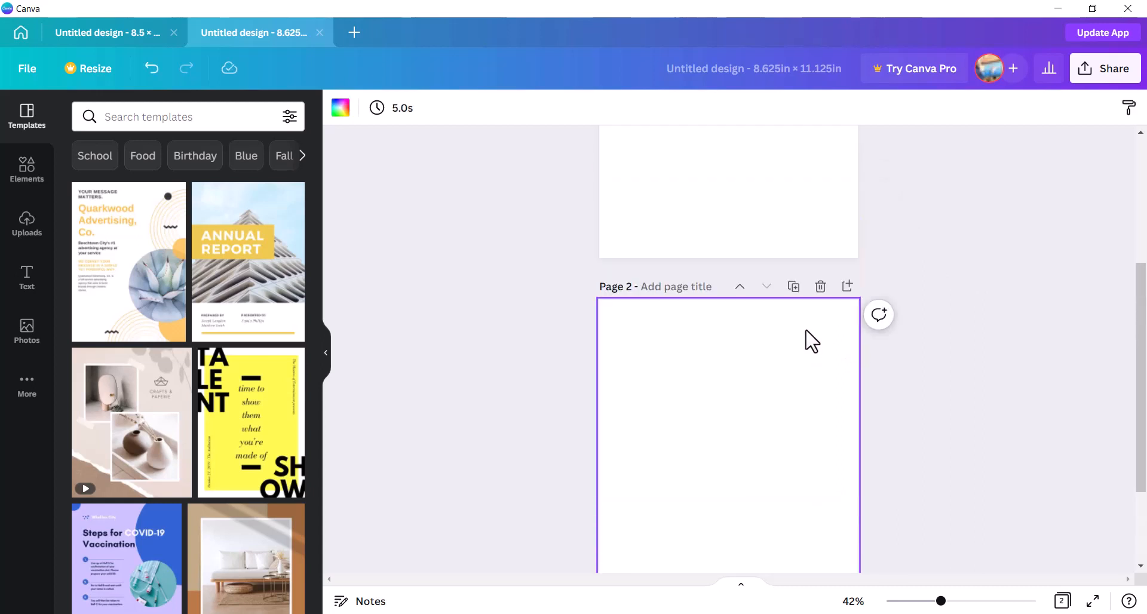
{"action": "scroll", "coordinate": [811, 341], "scroll_direction": "up", "scroll_amount": 4}
{"action": "scroll", "coordinate": [811, 340], "scroll_direction": "down", "scroll_amount": 4}
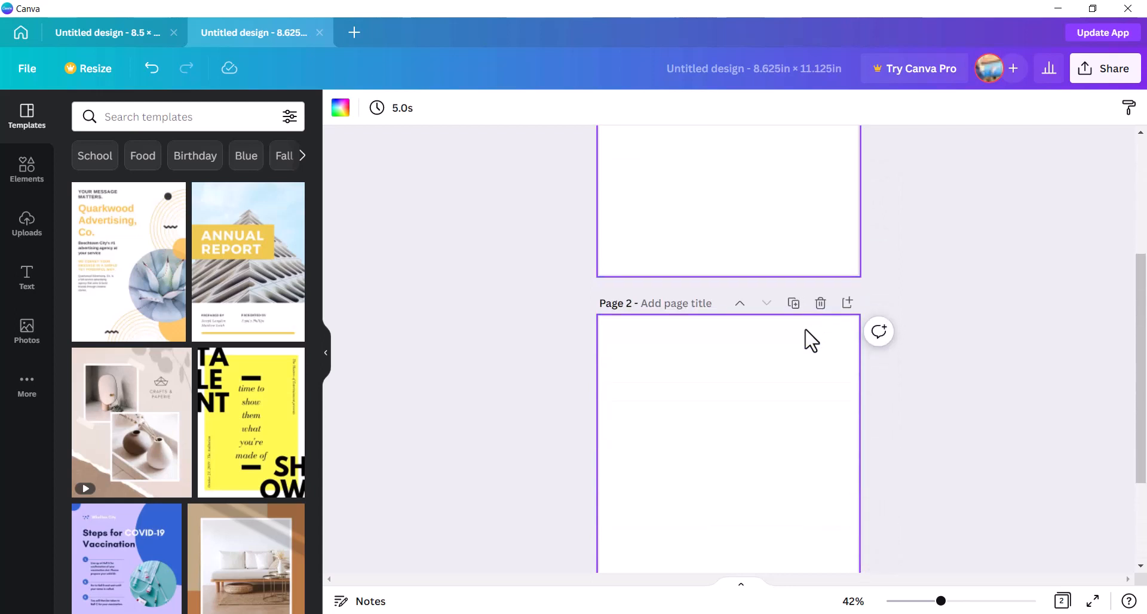
{"action": "scroll", "coordinate": [811, 340], "scroll_direction": "down", "scroll_amount": 2}
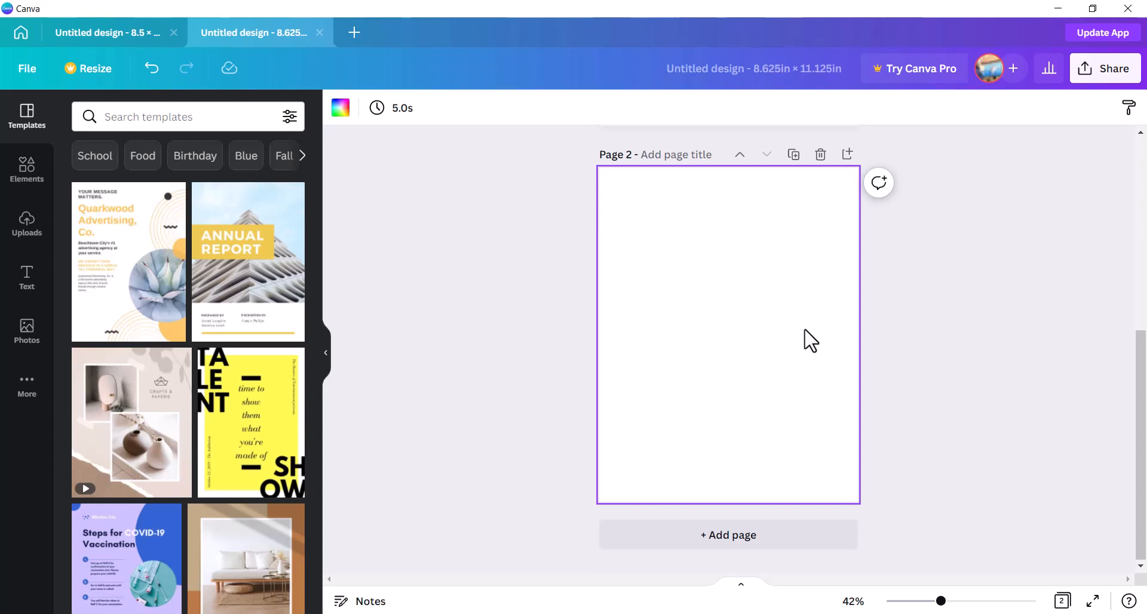
{"action": "left_click", "coordinate": [794, 155]}
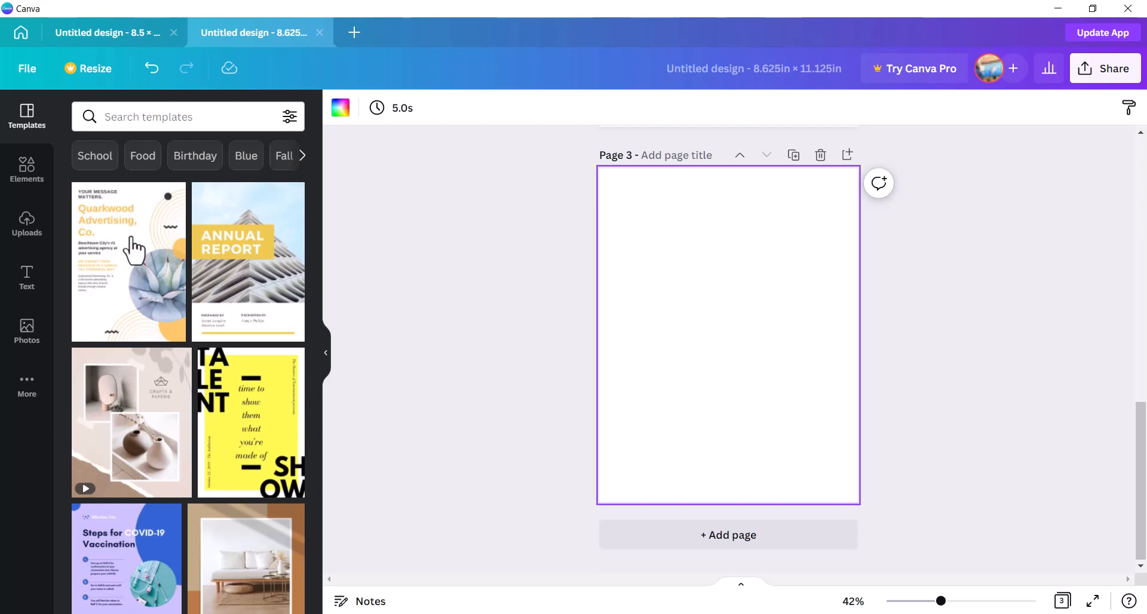
Upload decorative-g67024de70_1280 from the Downloads folder and place the frame image on page 3.
{"action": "left_click", "coordinate": [25, 230]}
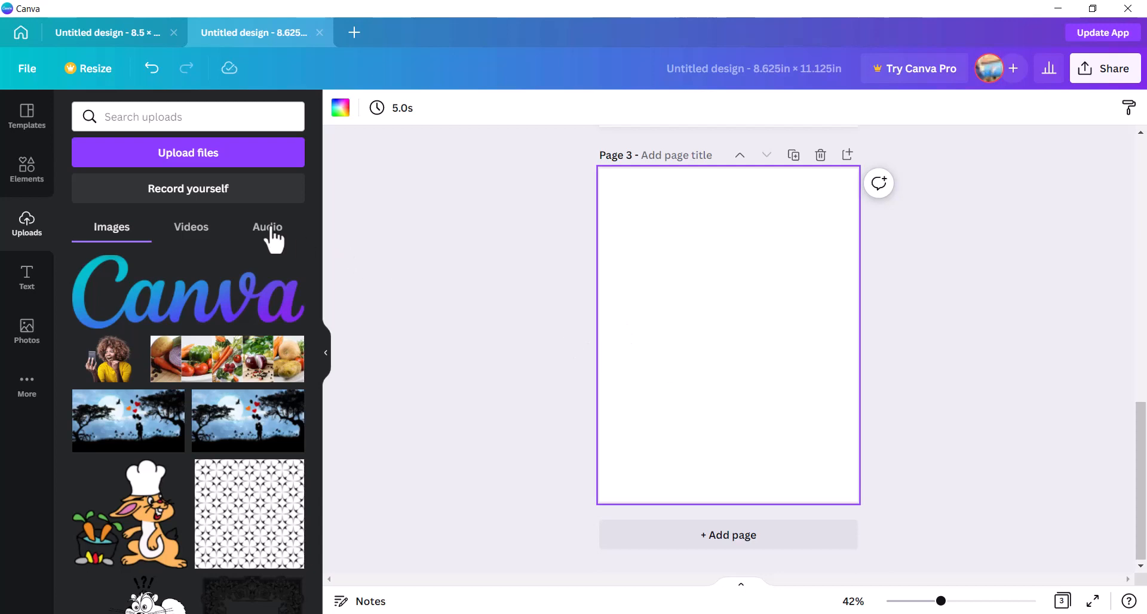
{"action": "left_click", "coordinate": [200, 157]}
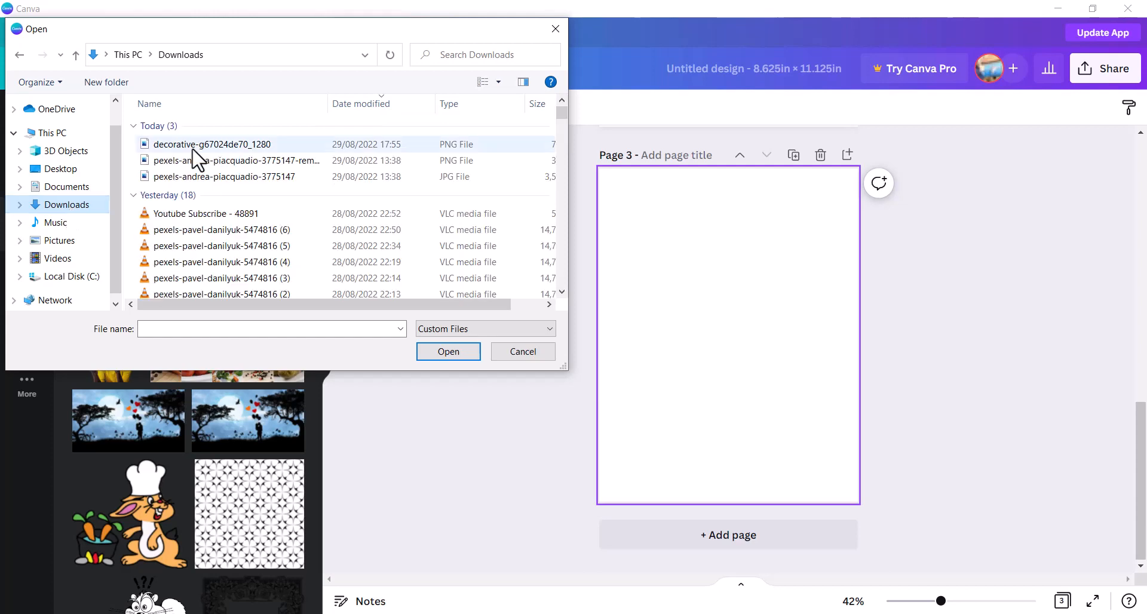
{"action": "double_click", "coordinate": [193, 150]}
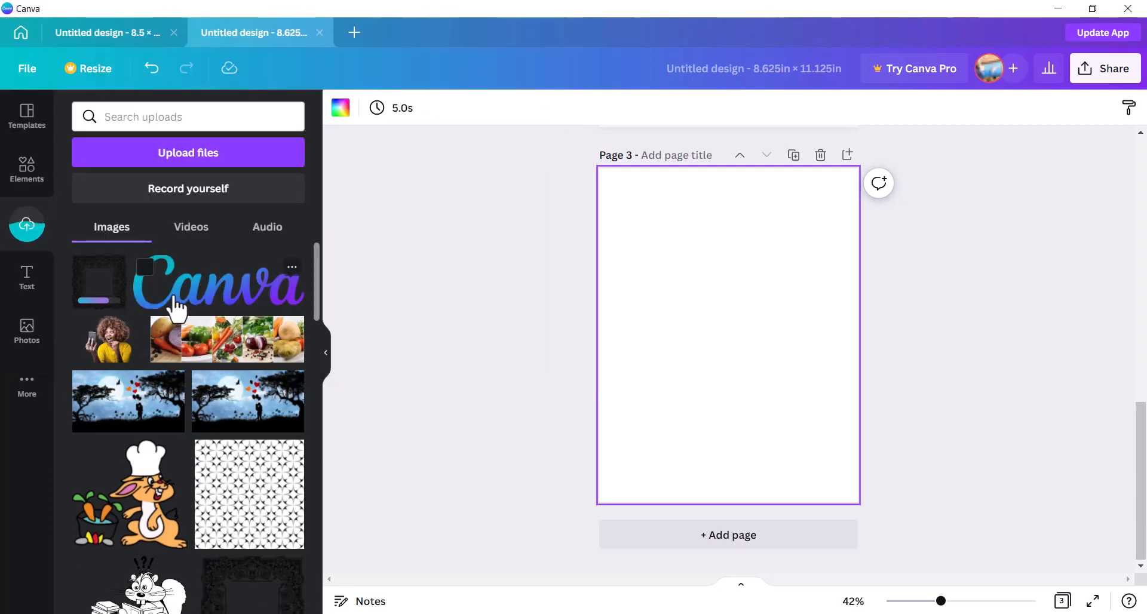
{"action": "left_click", "coordinate": [102, 287]}
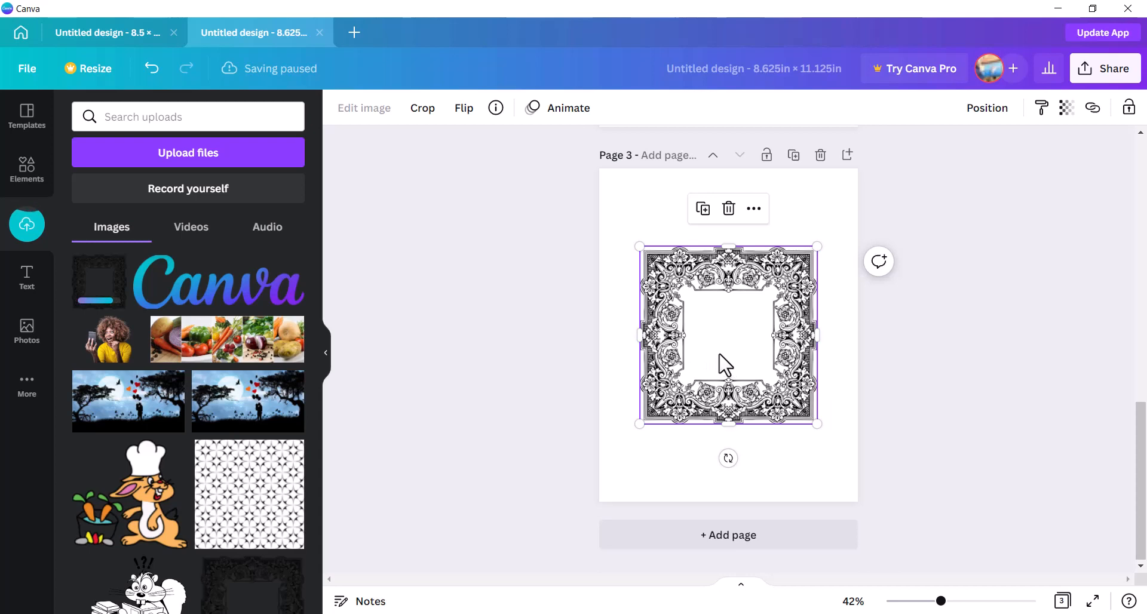
Enlarge and vertically stretch the ornamental frame on page 3 so it extends past all the page edges.
{"action": "left_click_drag", "start_coordinate": [715, 349], "coordinate": [661, 250]}
{"action": "left_click_drag", "start_coordinate": [780, 373], "coordinate": [879, 453]}
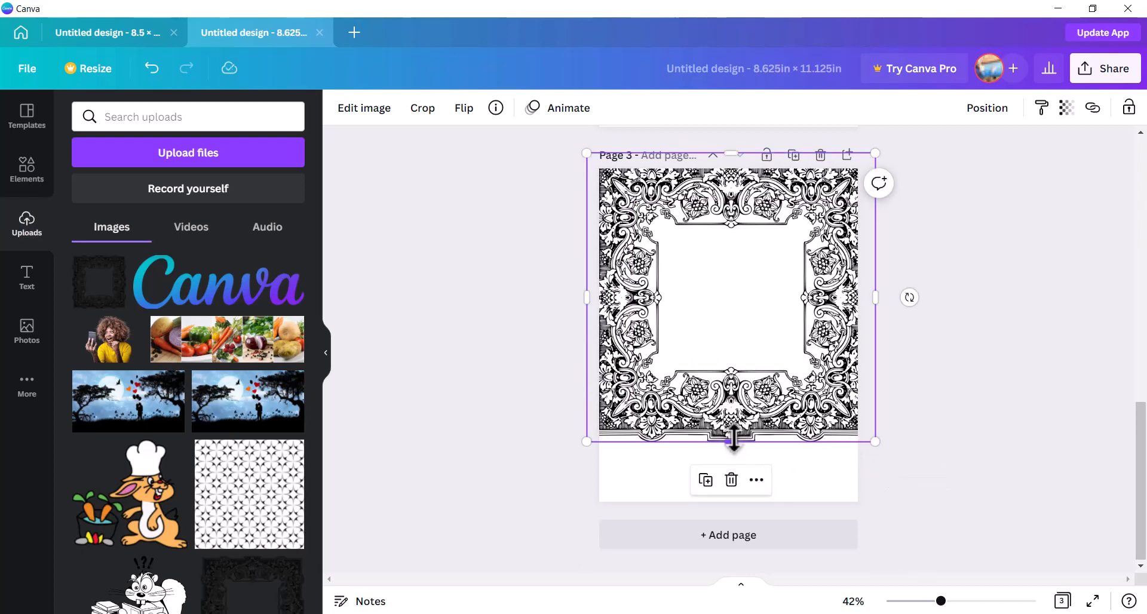
{"action": "left_click_drag", "start_coordinate": [734, 440], "coordinate": [732, 527]}
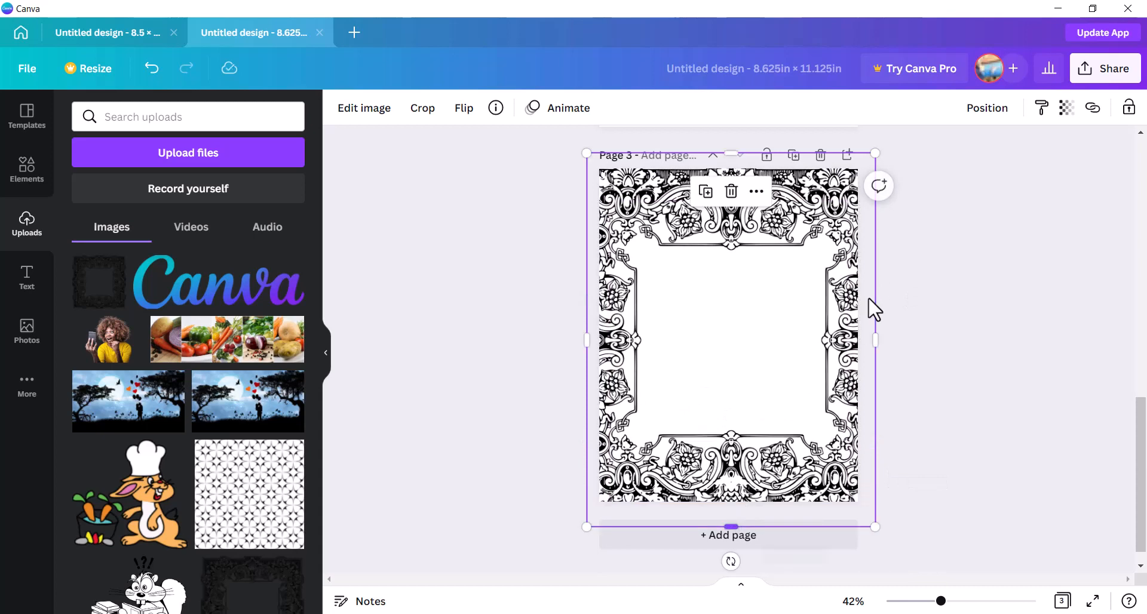
{"action": "left_click", "coordinate": [956, 297]}
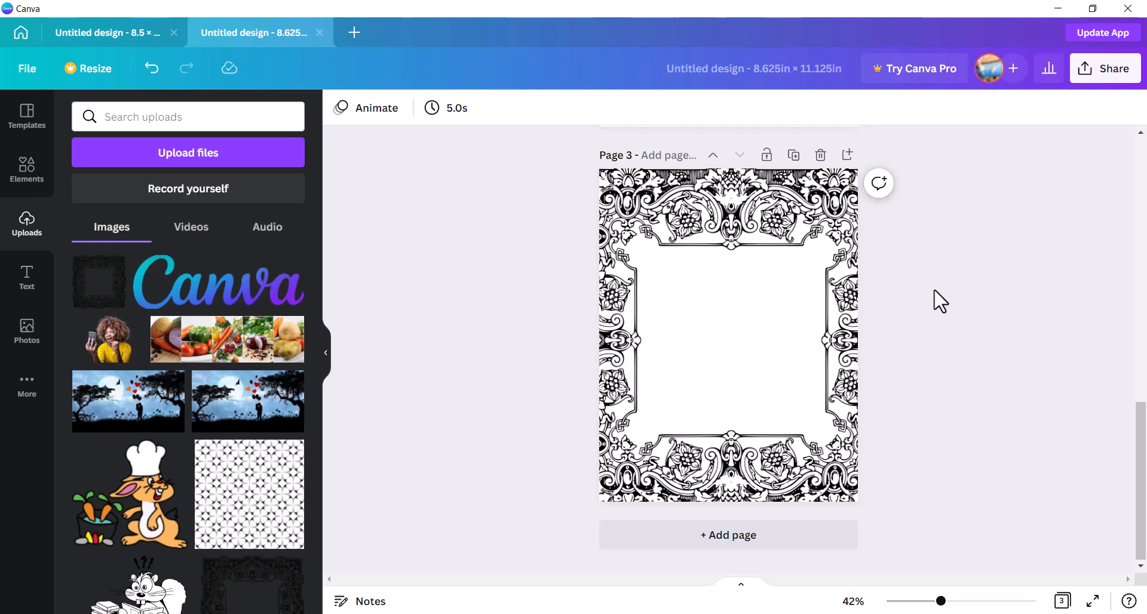
Duplicate the framed page seven times to bring the design to ten pages.
{"action": "left_click", "coordinate": [793, 155]}
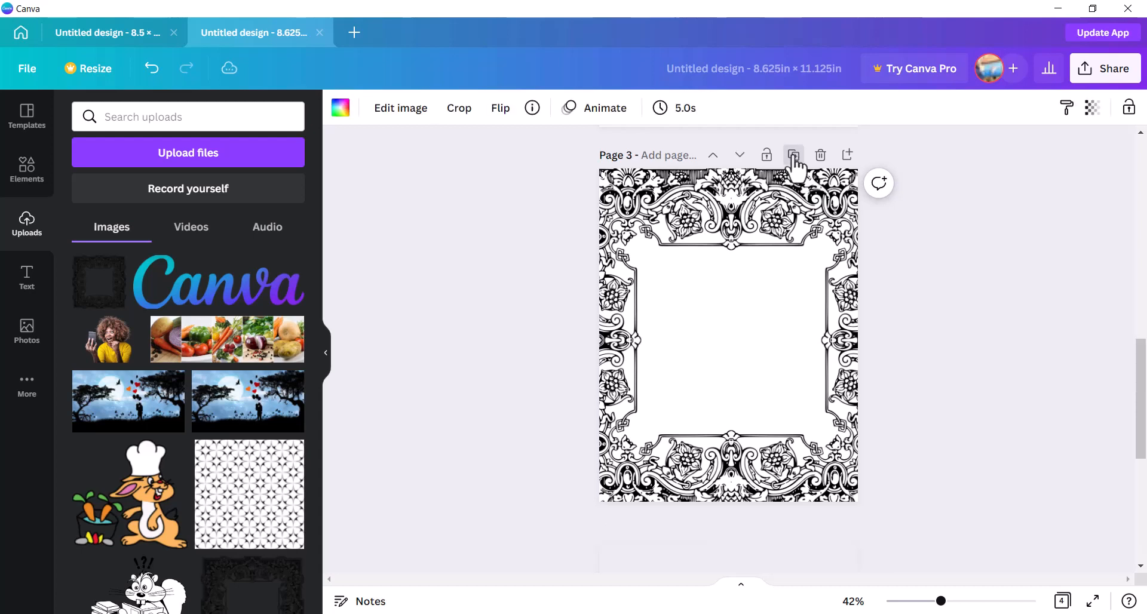
{"action": "left_click", "coordinate": [793, 156]}
{"action": "left_click", "coordinate": [793, 159]}
{"action": "left_click", "coordinate": [794, 159]}
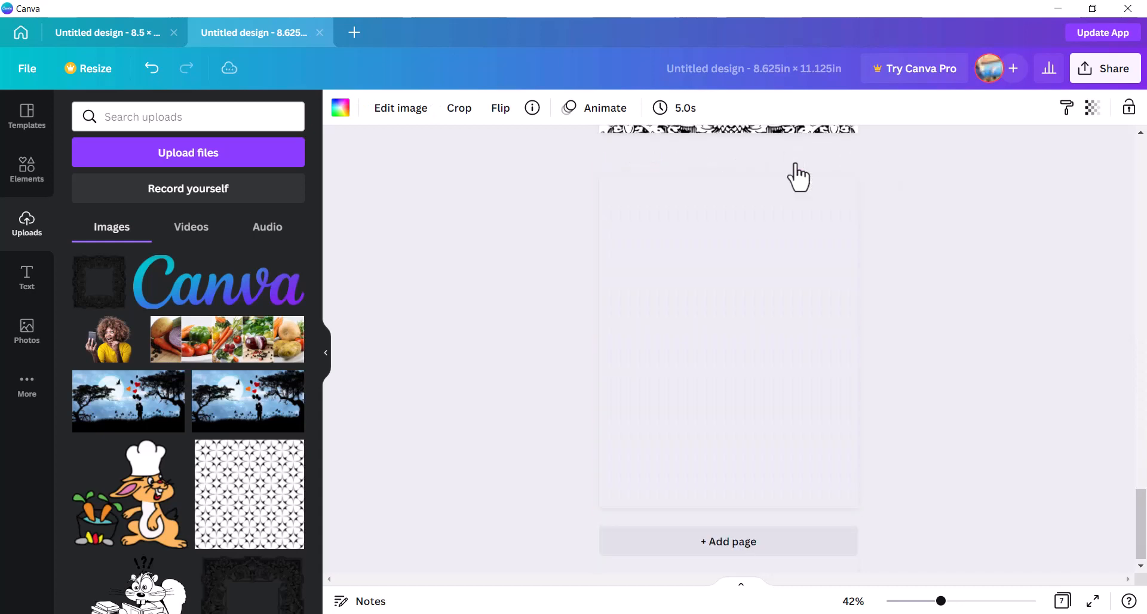
{"action": "left_click", "coordinate": [794, 159]}
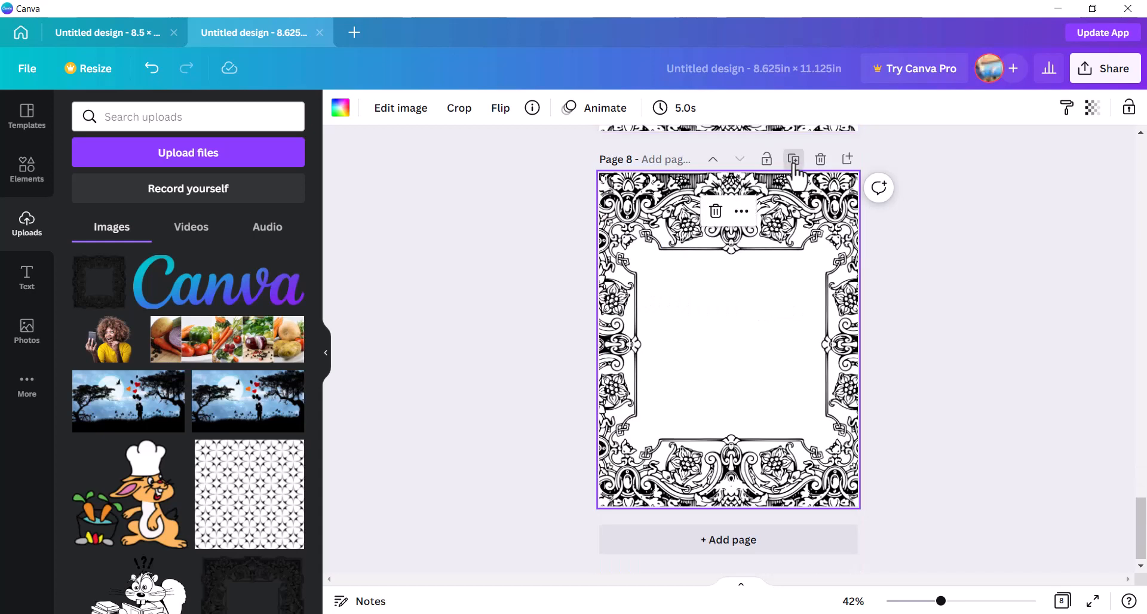
{"action": "left_click", "coordinate": [794, 160]}
{"action": "left_click", "coordinate": [793, 159]}
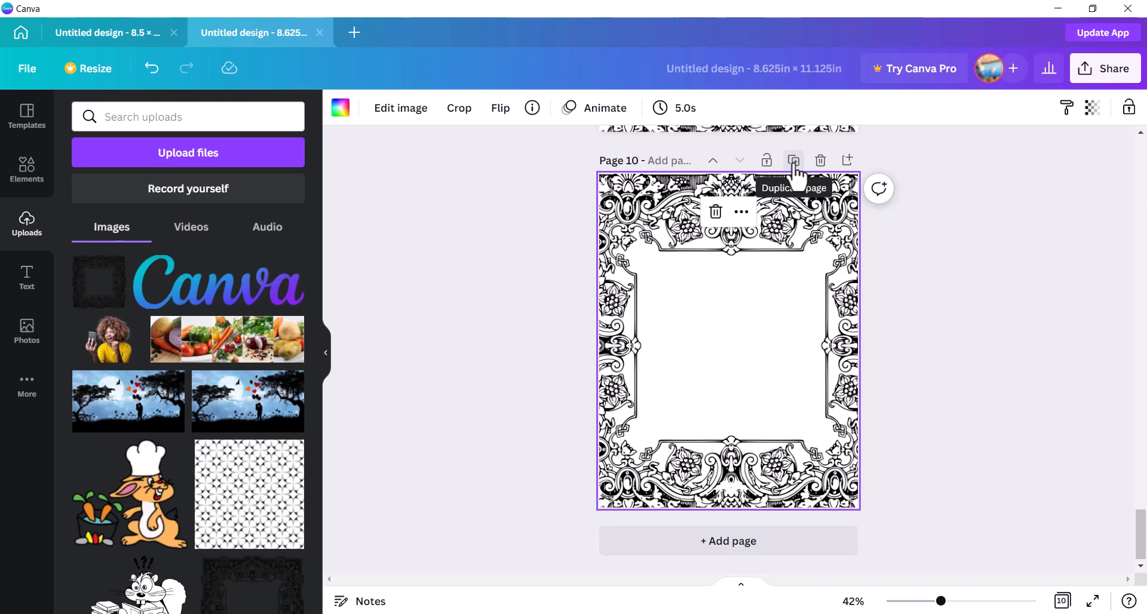
{"action": "left_click", "coordinate": [913, 321]}
{"action": "scroll", "coordinate": [871, 340], "scroll_direction": "up", "scroll_amount": 20}
{"action": "scroll", "coordinate": [861, 325], "scroll_direction": "up", "scroll_amount": 15}
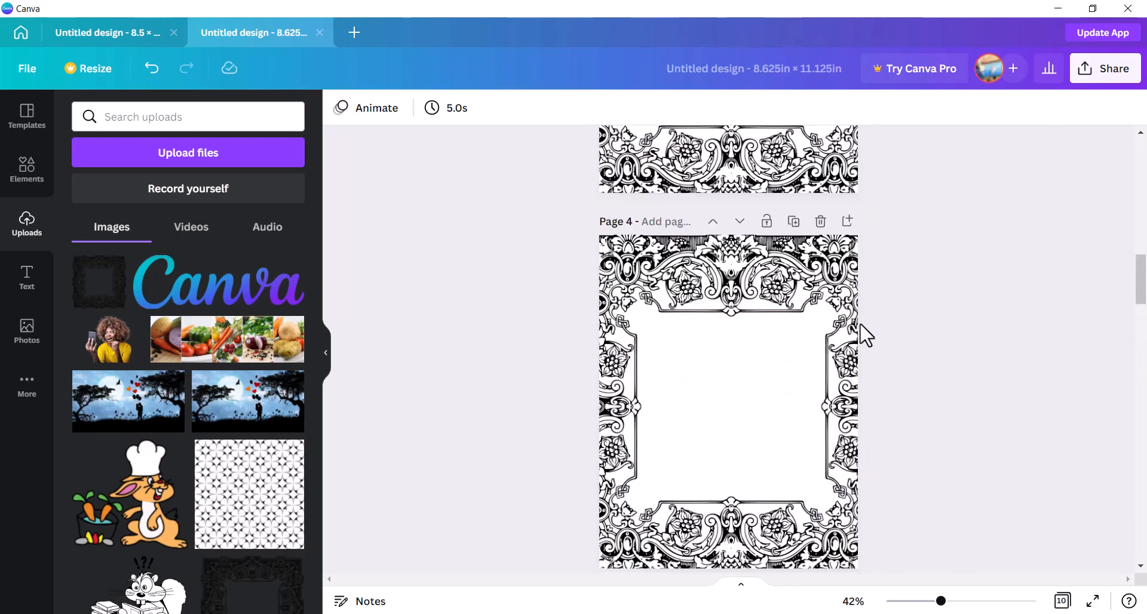
{"action": "scroll", "coordinate": [858, 325], "scroll_direction": "up", "scroll_amount": 3}
{"action": "scroll", "coordinate": [861, 332], "scroll_direction": "down", "scroll_amount": 3}
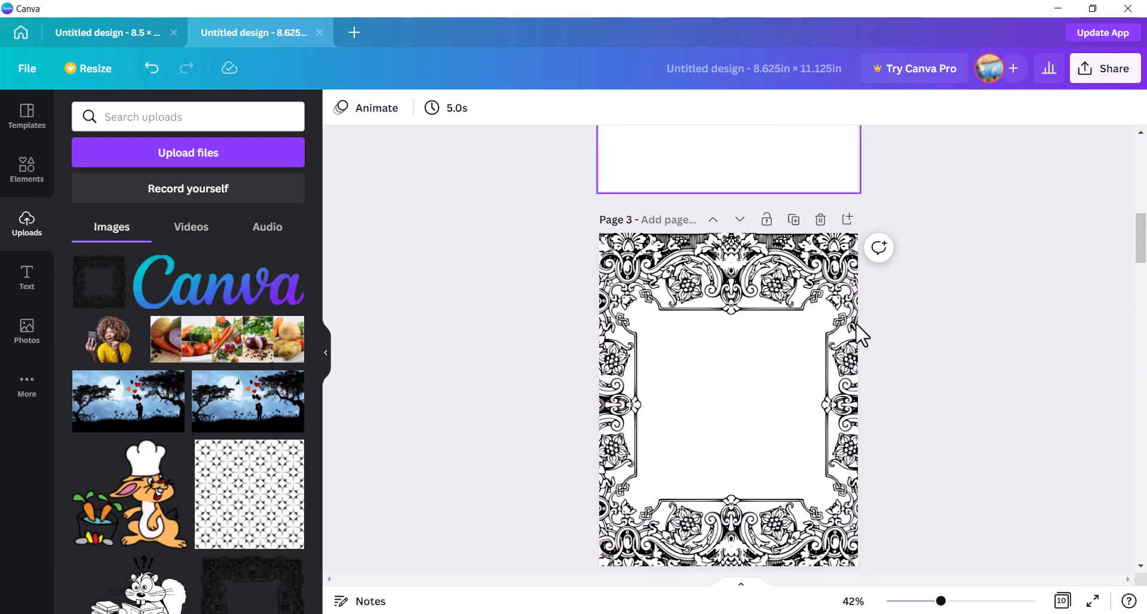
{"action": "scroll", "coordinate": [855, 334], "scroll_direction": "down", "scroll_amount": 2}
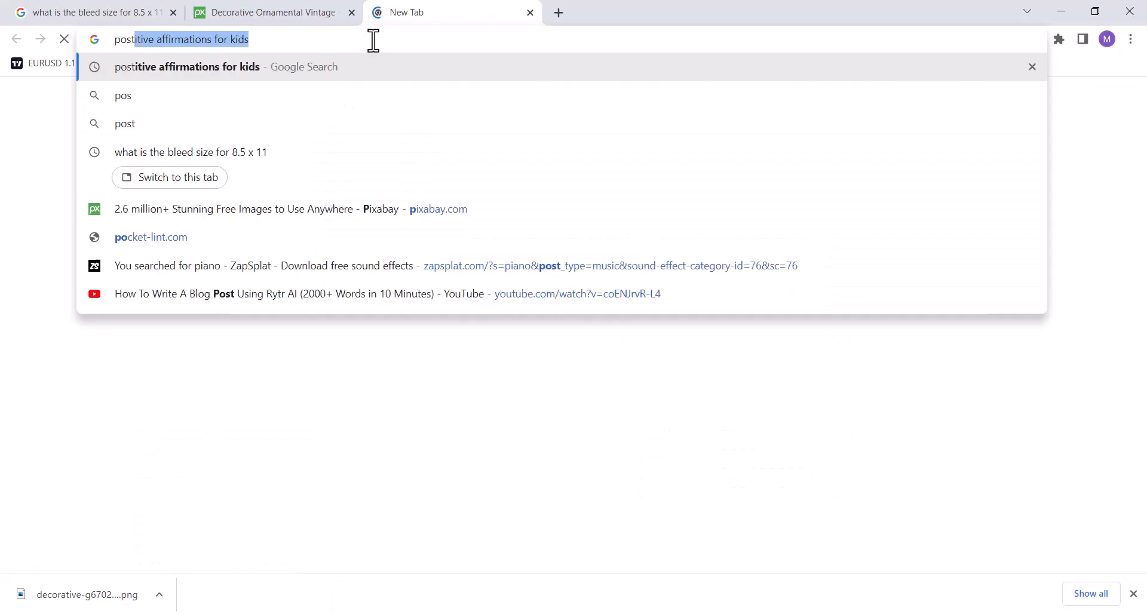
In the browser, search Google for "postitive affirmations for kids" and open The Pathway 2 Success article "101 Positive Affirmations for Kids" in a new tab.
{"action": "type", "text": "i"}
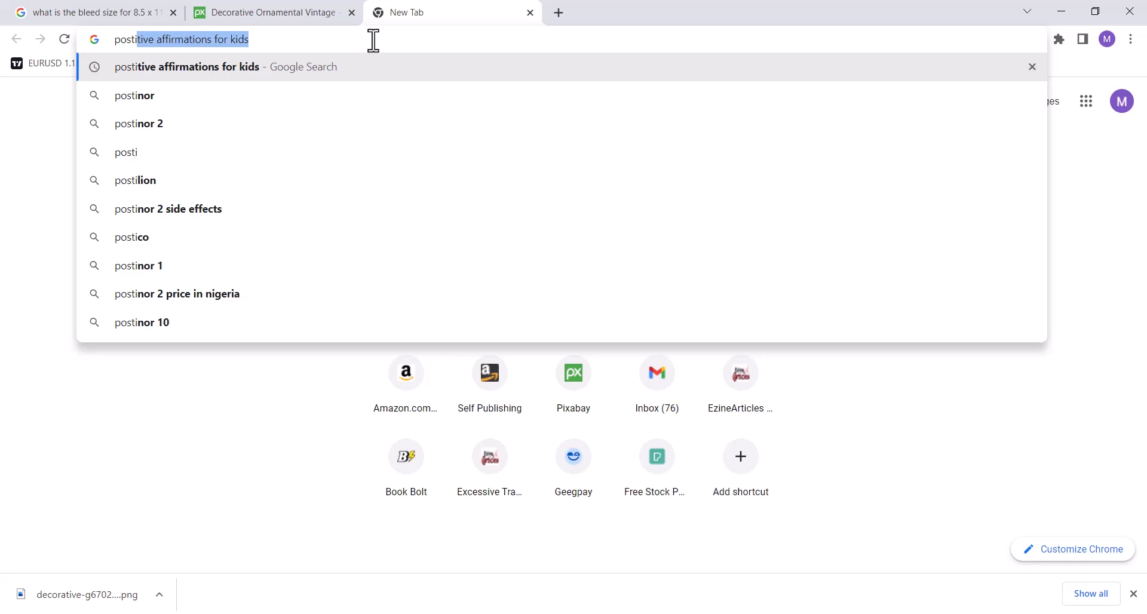
{"action": "key", "text": "Return"}
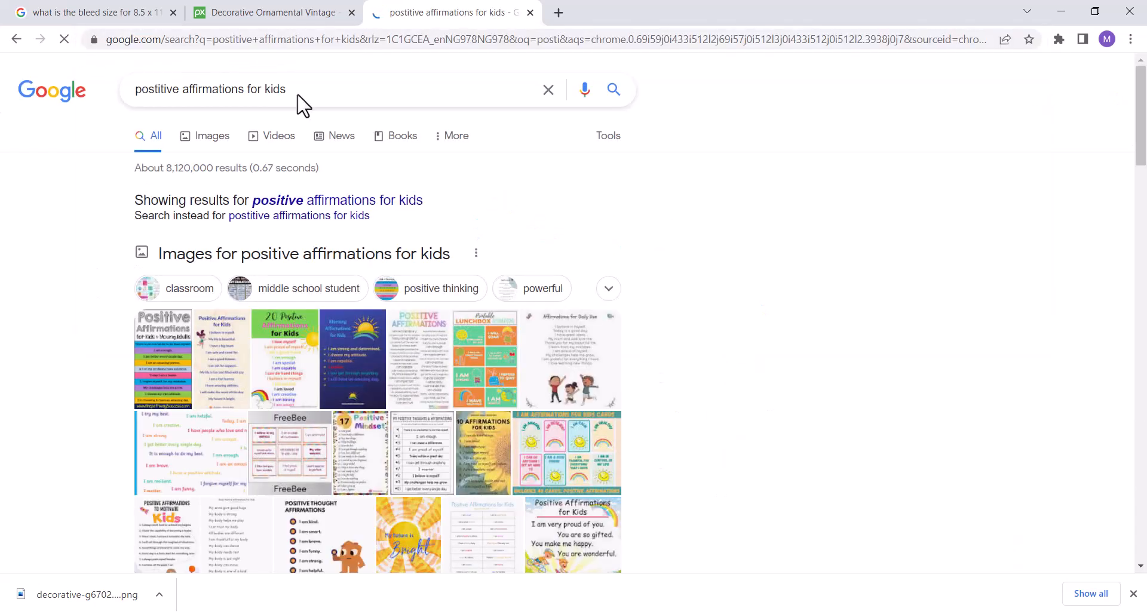
{"action": "scroll", "coordinate": [277, 282], "scroll_direction": "down", "scroll_amount": 6}
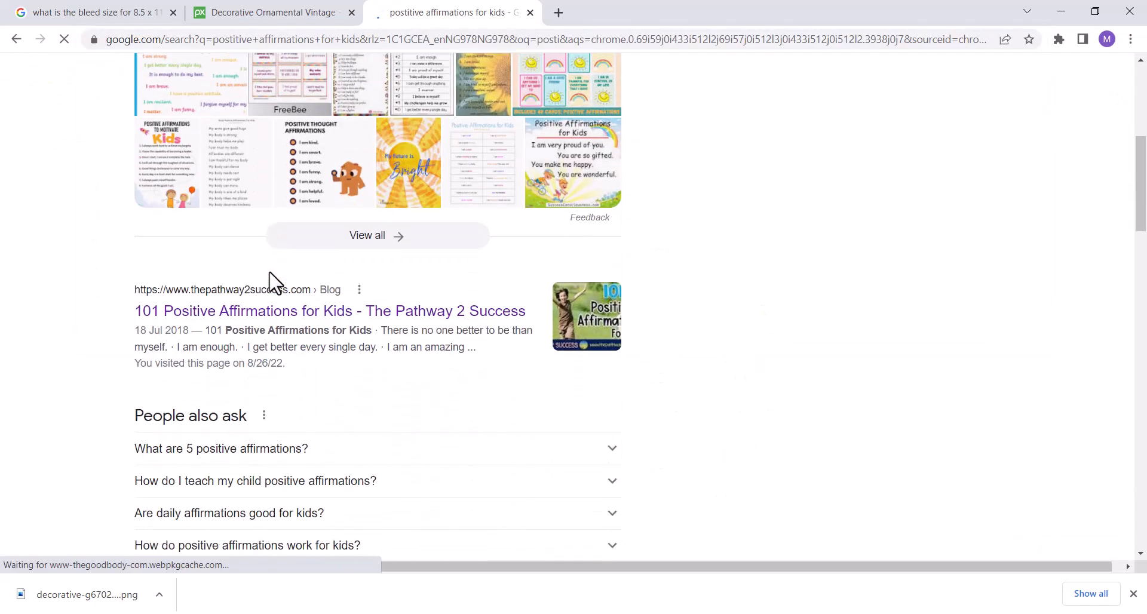
{"action": "scroll", "coordinate": [274, 282], "scroll_direction": "down", "scroll_amount": 3}
{"action": "scroll", "coordinate": [287, 251], "scroll_direction": "up", "scroll_amount": 2}
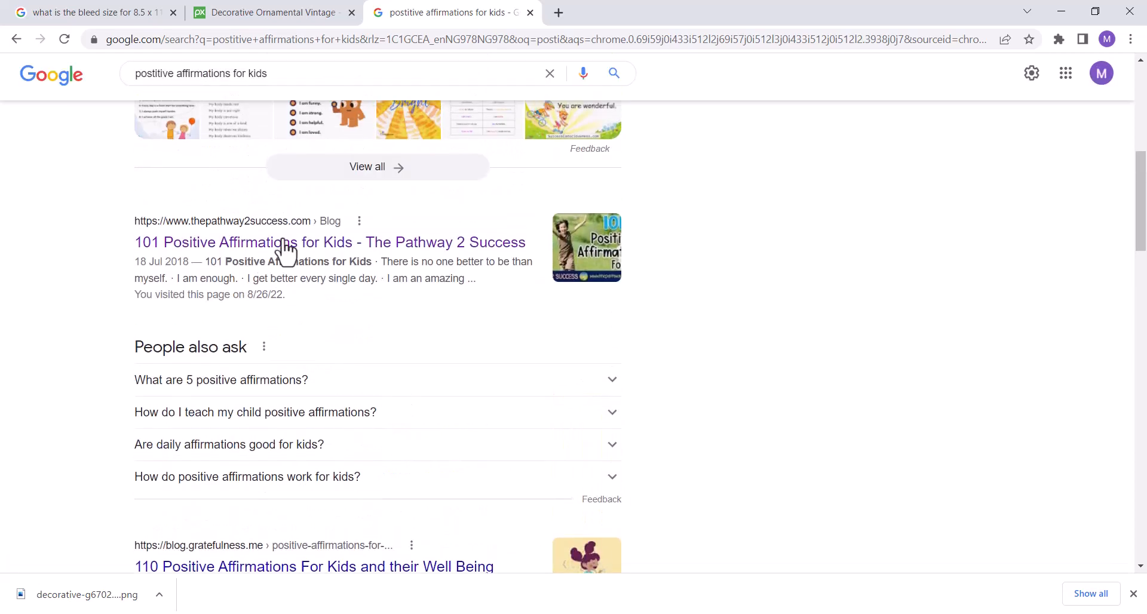
{"action": "right_click", "coordinate": [291, 249]}
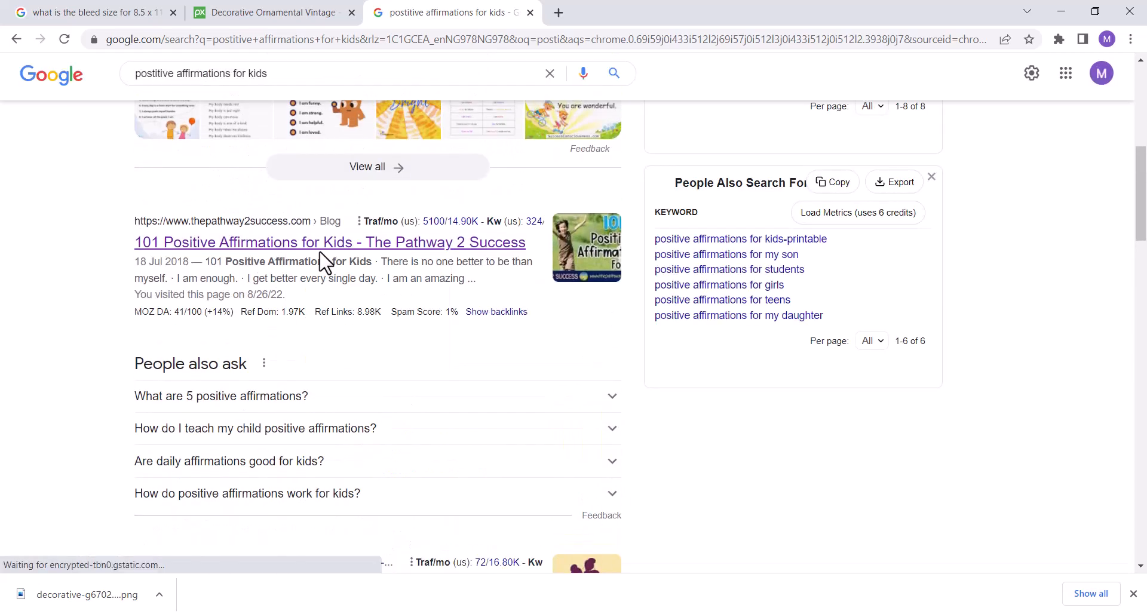
{"action": "left_click", "coordinate": [322, 250]}
Look through the article's list of affirmations and copy the first one, "There is no one better to be than myself.".
{"action": "scroll", "coordinate": [420, 263], "scroll_direction": "down", "scroll_amount": 8}
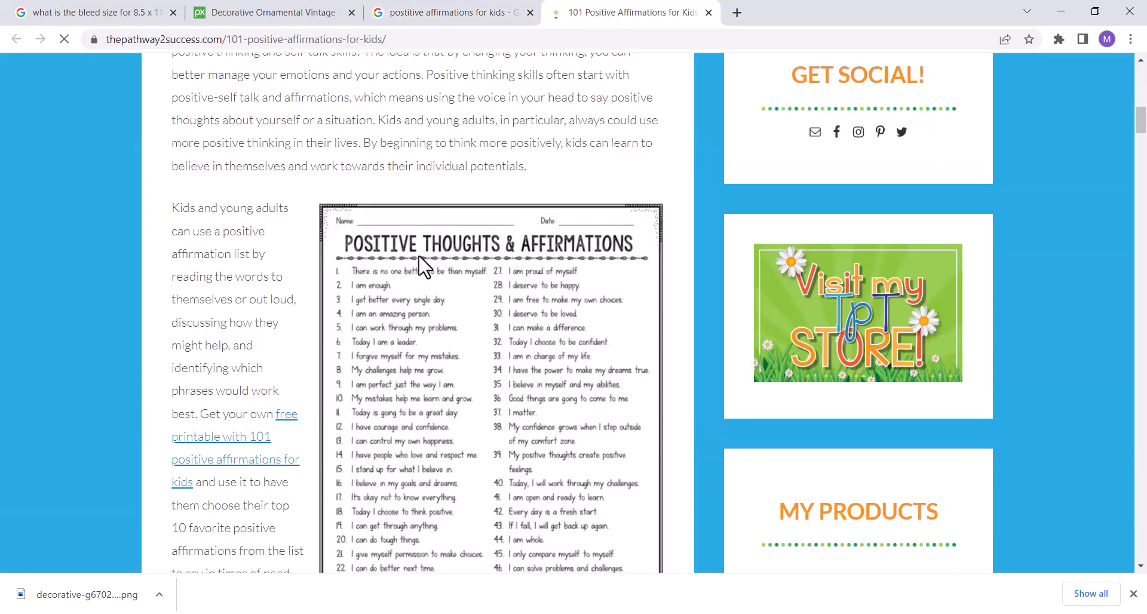
{"action": "scroll", "coordinate": [420, 263], "scroll_direction": "down", "scroll_amount": 7}
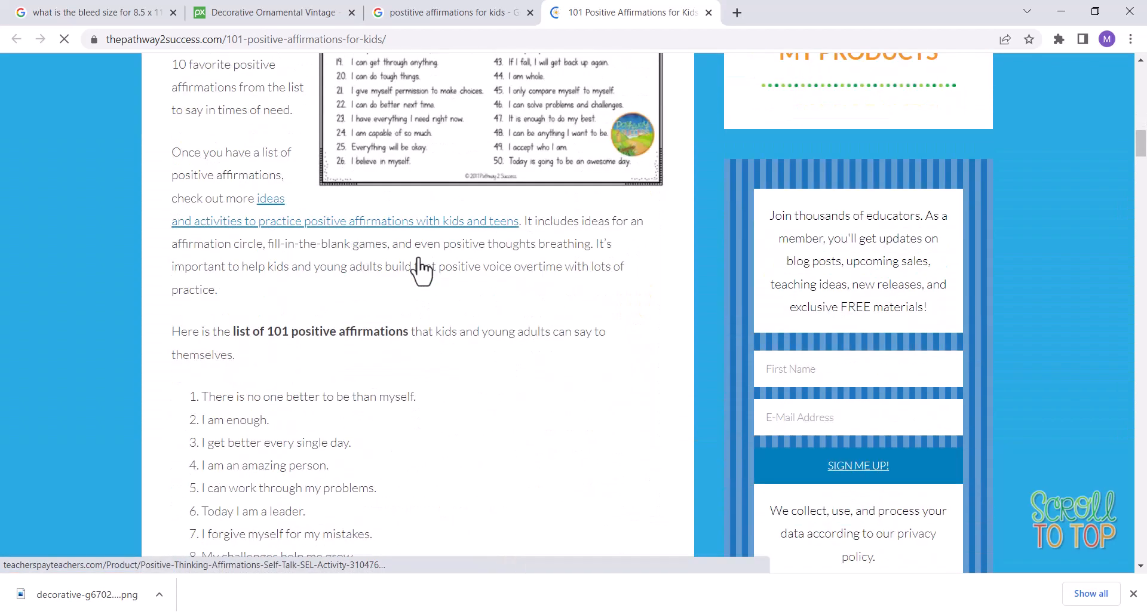
{"action": "scroll", "coordinate": [420, 267], "scroll_direction": "down", "scroll_amount": 10}
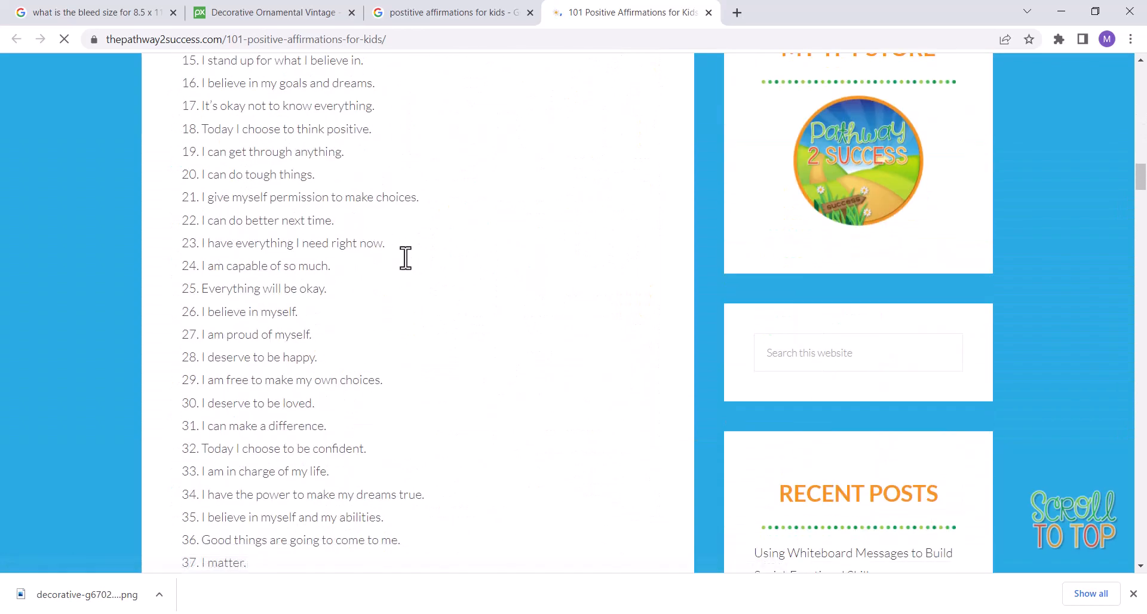
{"action": "scroll", "coordinate": [406, 258], "scroll_direction": "down", "scroll_amount": 16}
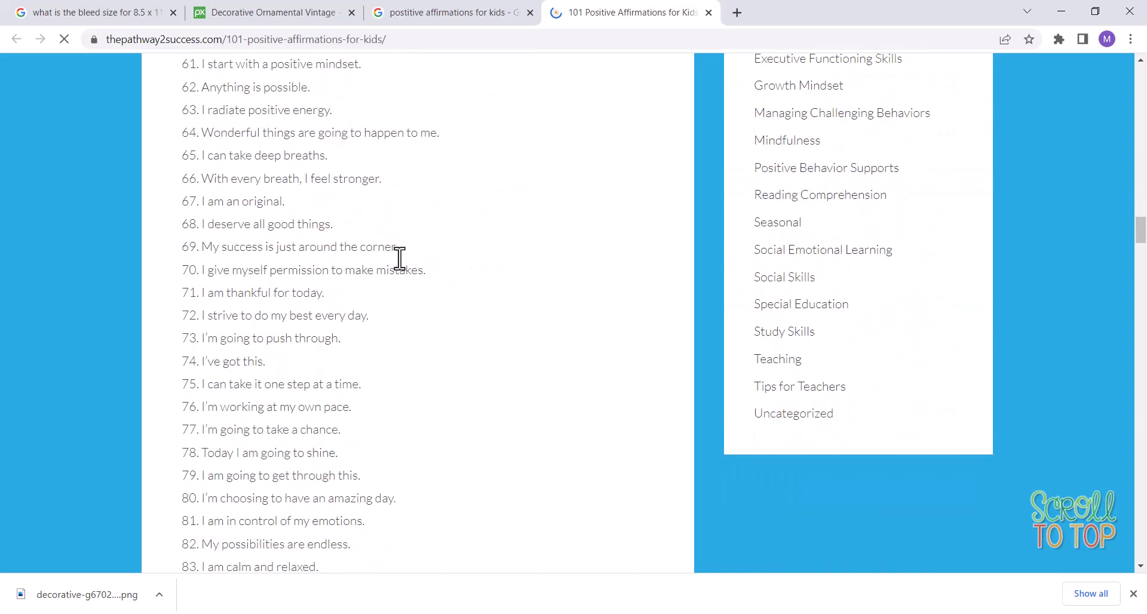
{"action": "scroll", "coordinate": [400, 258], "scroll_direction": "up", "scroll_amount": 16}
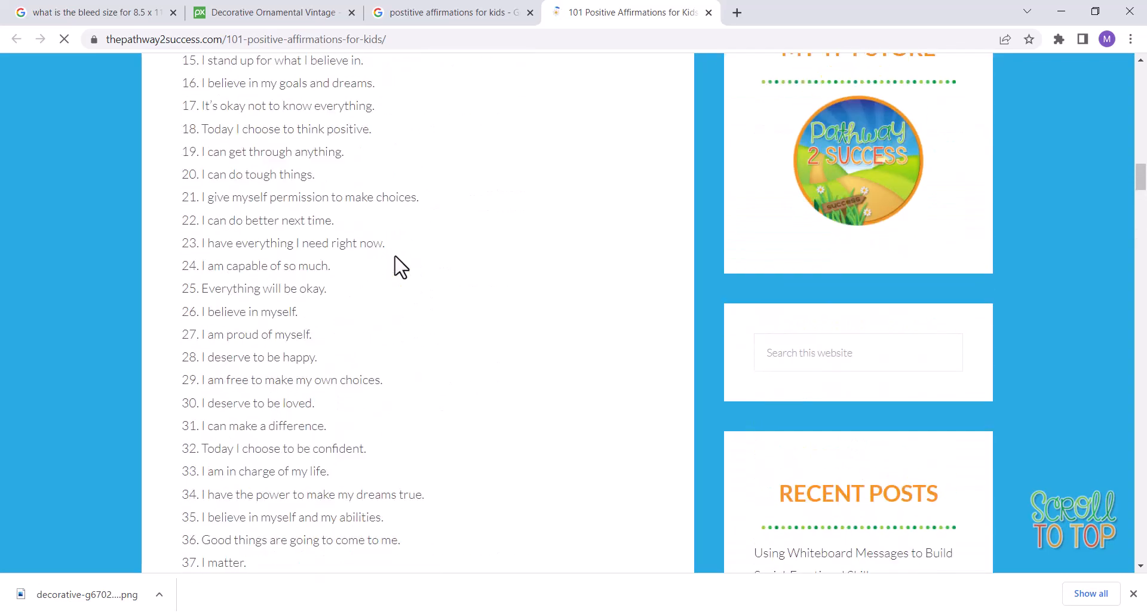
{"action": "scroll", "coordinate": [396, 256], "scroll_direction": "up", "scroll_amount": 8}
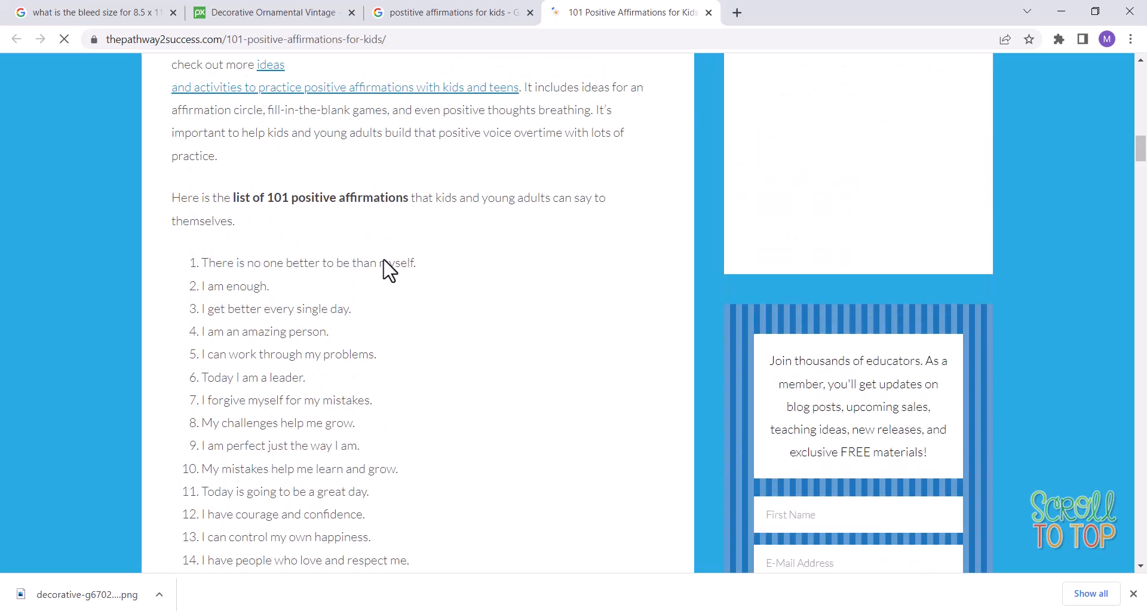
{"action": "left_click_drag", "start_coordinate": [416, 263], "coordinate": [200, 263]}
{"action": "key", "text": "ctrl+c"}
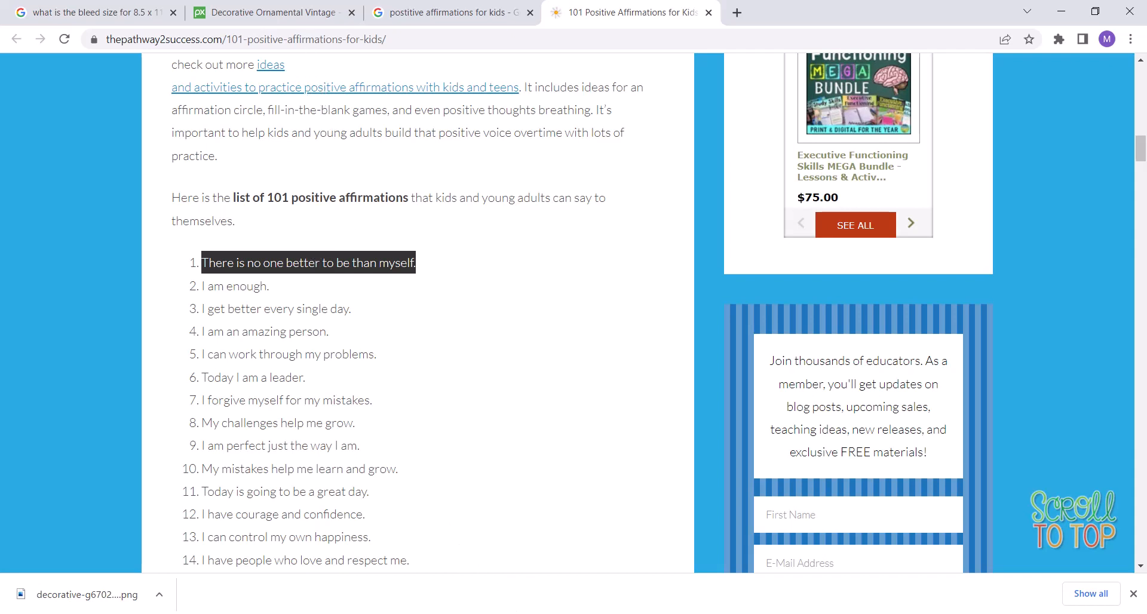
Switch back to Canva, add a heading to page 3 and replace its placeholder text with the copied affirmation.
{"action": "left_click", "coordinate": [518, 613]}
{"action": "left_click", "coordinate": [28, 276]}
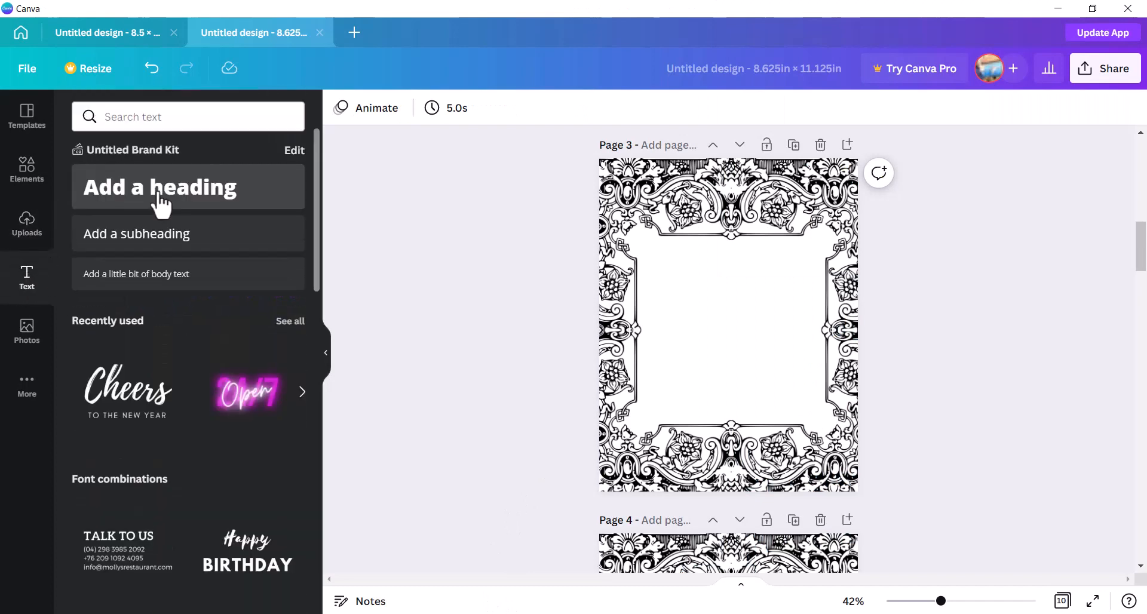
{"action": "left_click", "coordinate": [156, 197]}
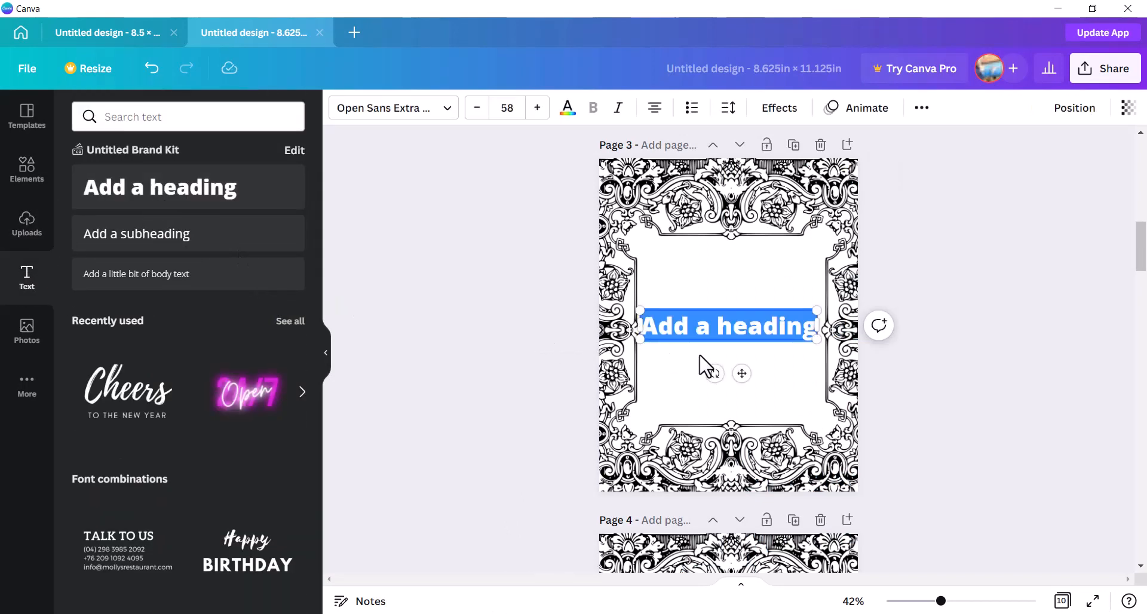
{"action": "left_click", "coordinate": [749, 326]}
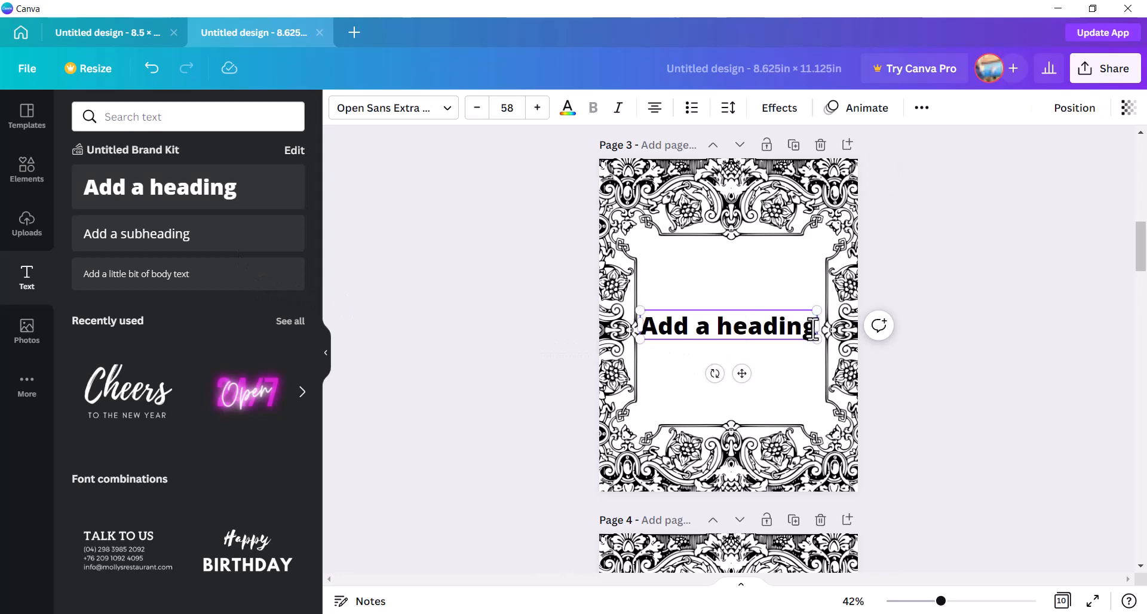
{"action": "left_click_drag", "start_coordinate": [815, 326], "coordinate": [638, 327]}
{"action": "key", "text": "BackSpace"}
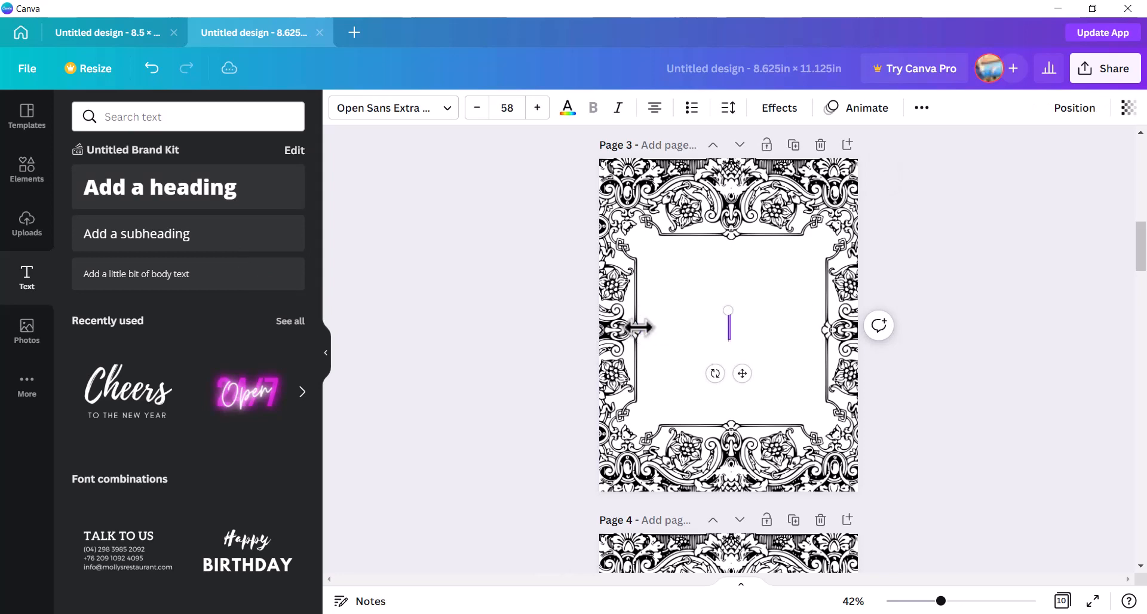
{"action": "key", "text": "ctrl+v"}
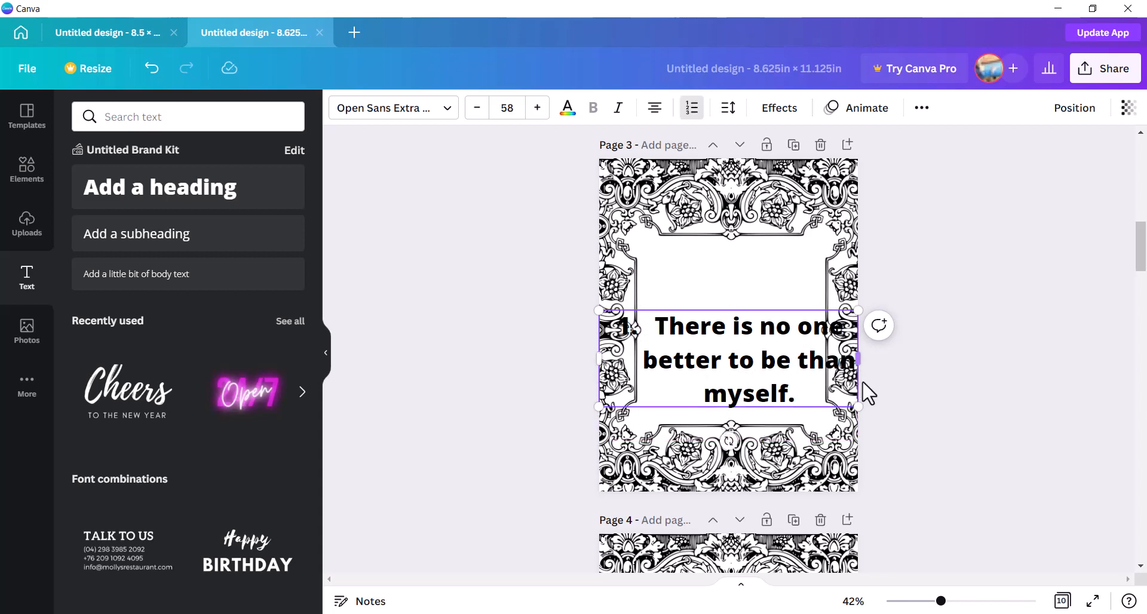
Delete the full stop at the end of page 3's affirmation and apply the Hollow effect to the text.
{"action": "key", "text": "BackSpace"}
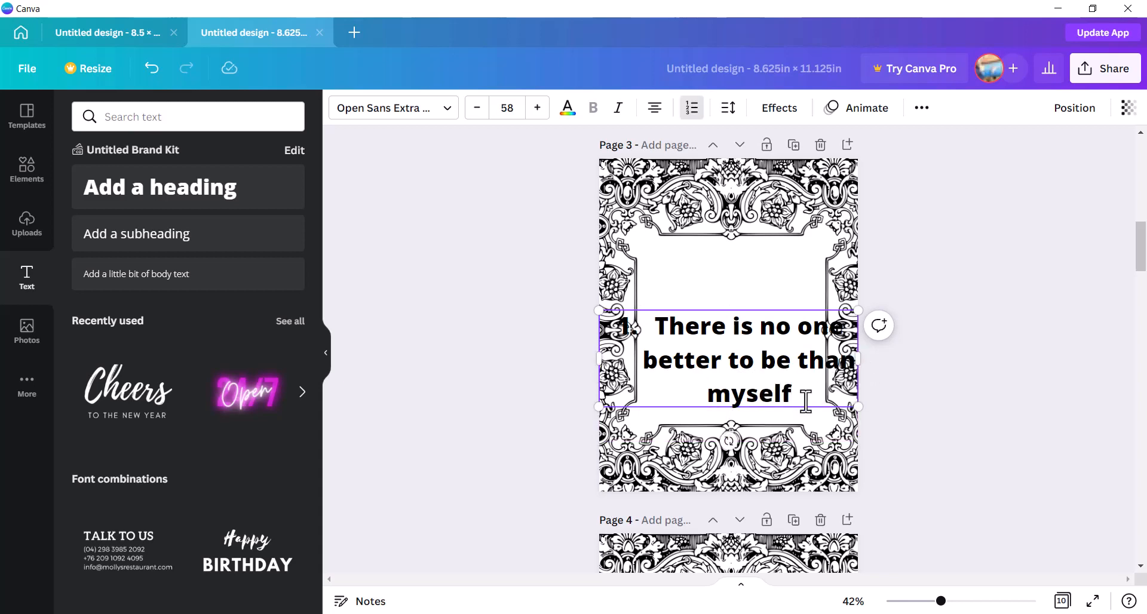
{"action": "left_click", "coordinate": [902, 397]}
{"action": "left_click", "coordinate": [780, 114]}
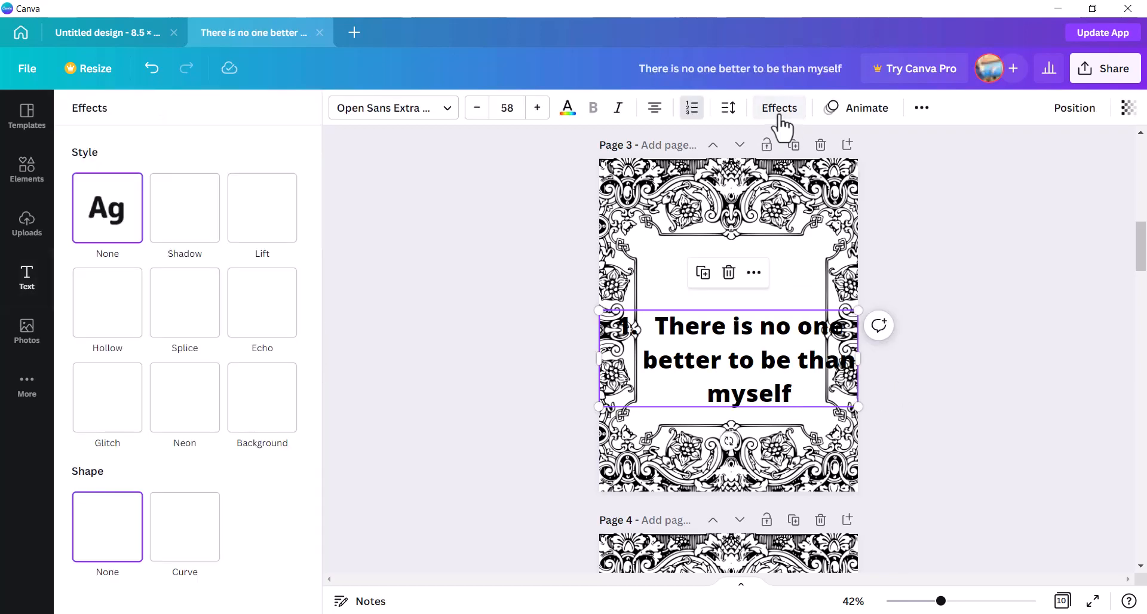
{"action": "left_click", "coordinate": [122, 322]}
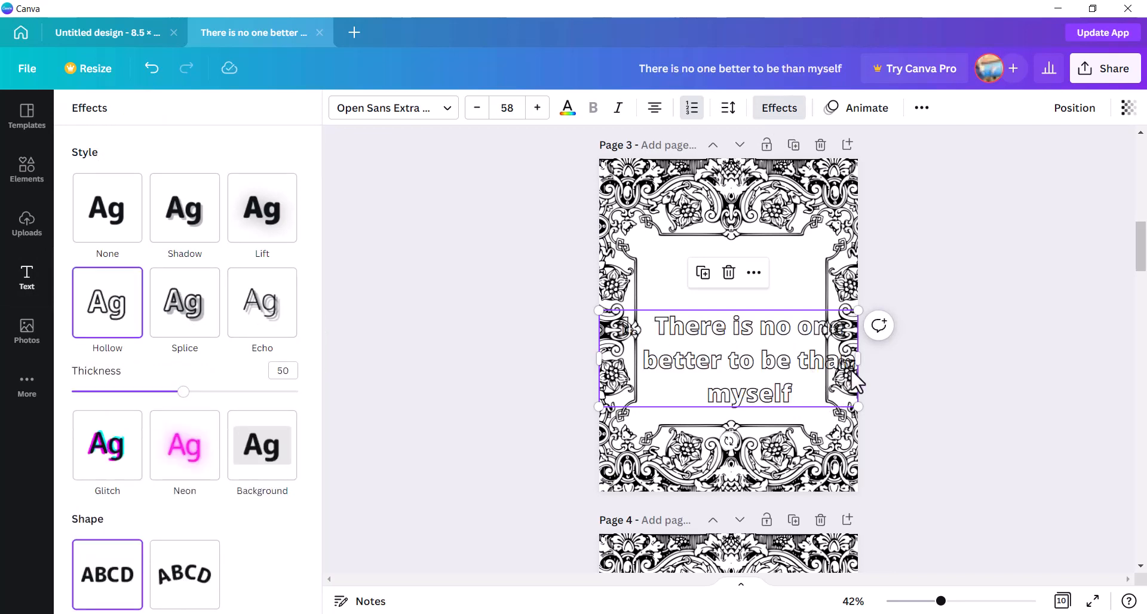
Narrow the affirmation's text box and replace its list numbering with a plain "1" on its own line above the text.
{"action": "left_click_drag", "start_coordinate": [858, 364], "coordinate": [771, 374]}
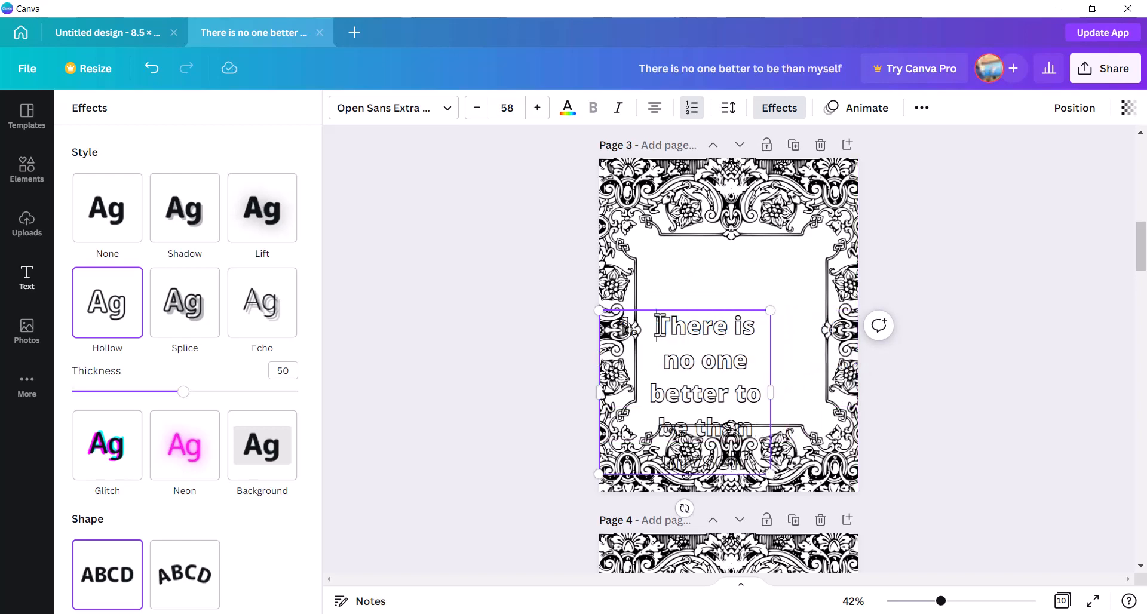
{"action": "key", "text": "BackSpace"}
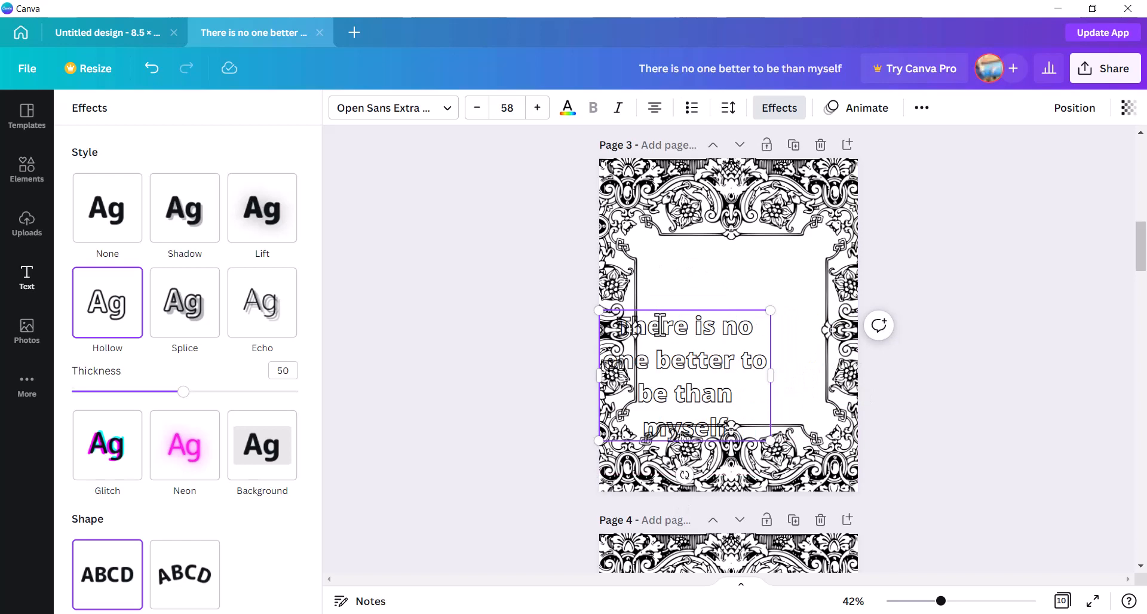
{"action": "type", "text": "1"}
{"action": "key", "text": "Return"}
{"action": "left_click", "coordinate": [933, 356]}
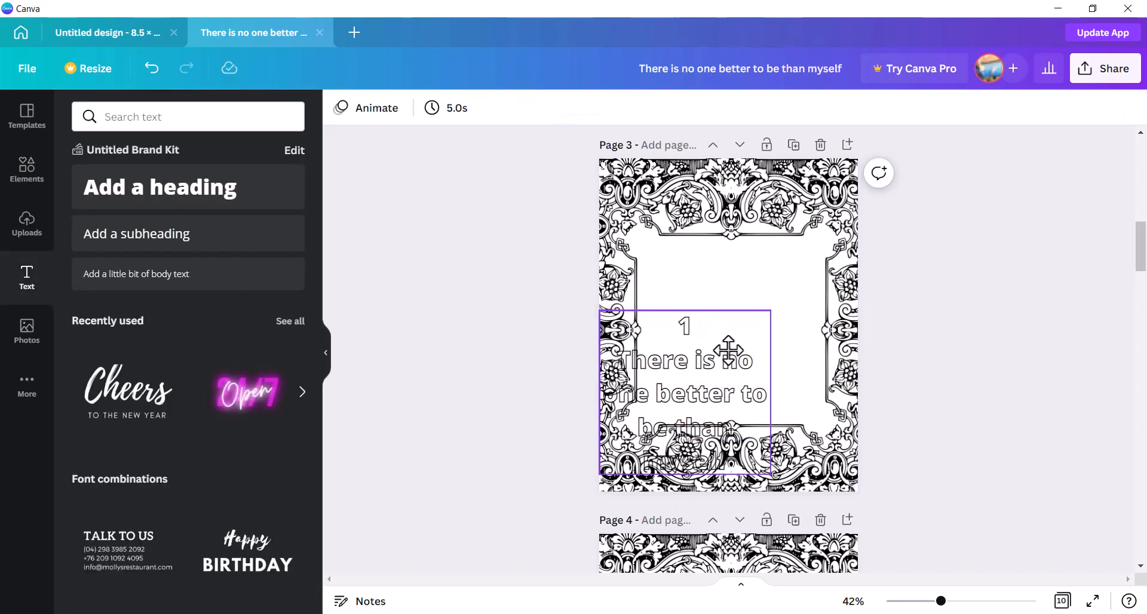
Centre the affirmation inside page 3's ornamental frame and enlarge it to font size 61.6 to fill the inner area.
{"action": "left_click_drag", "start_coordinate": [712, 392], "coordinate": [754, 328]}
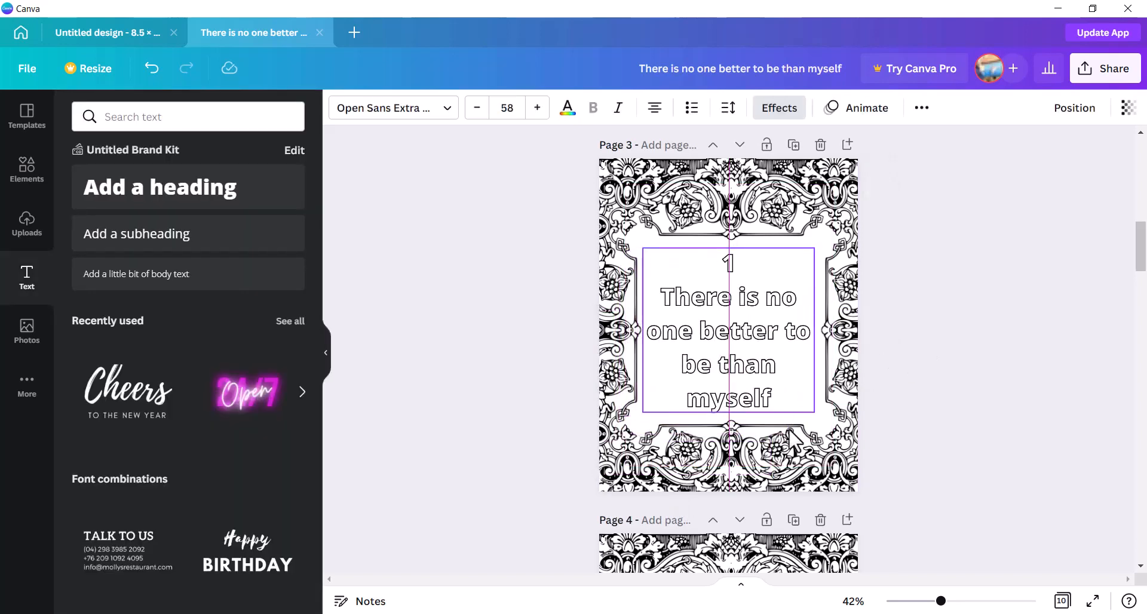
{"action": "left_click_drag", "start_coordinate": [815, 412], "coordinate": [822, 419]}
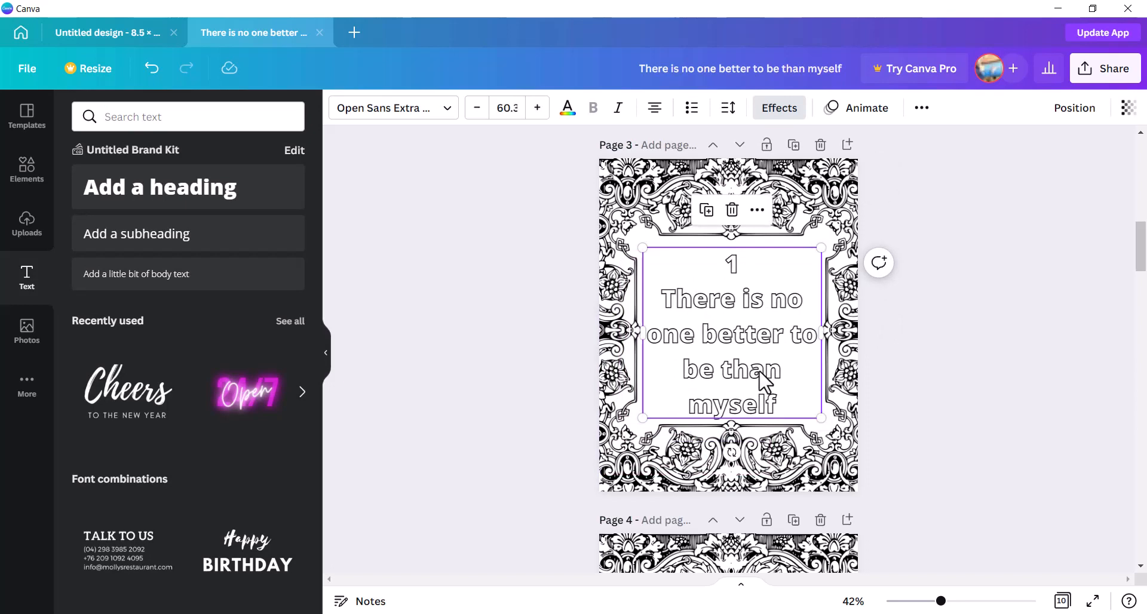
{"action": "left_click_drag", "start_coordinate": [765, 381], "coordinate": [753, 371]}
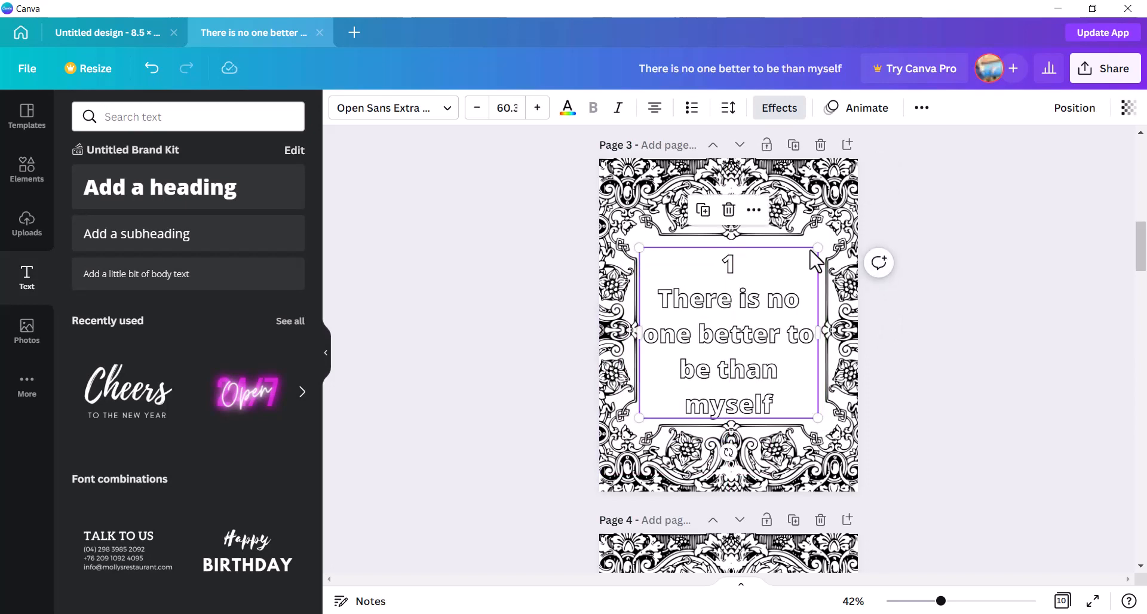
{"action": "left_click_drag", "start_coordinate": [813, 251], "coordinate": [817, 243]}
{"action": "left_click", "coordinate": [975, 394]}
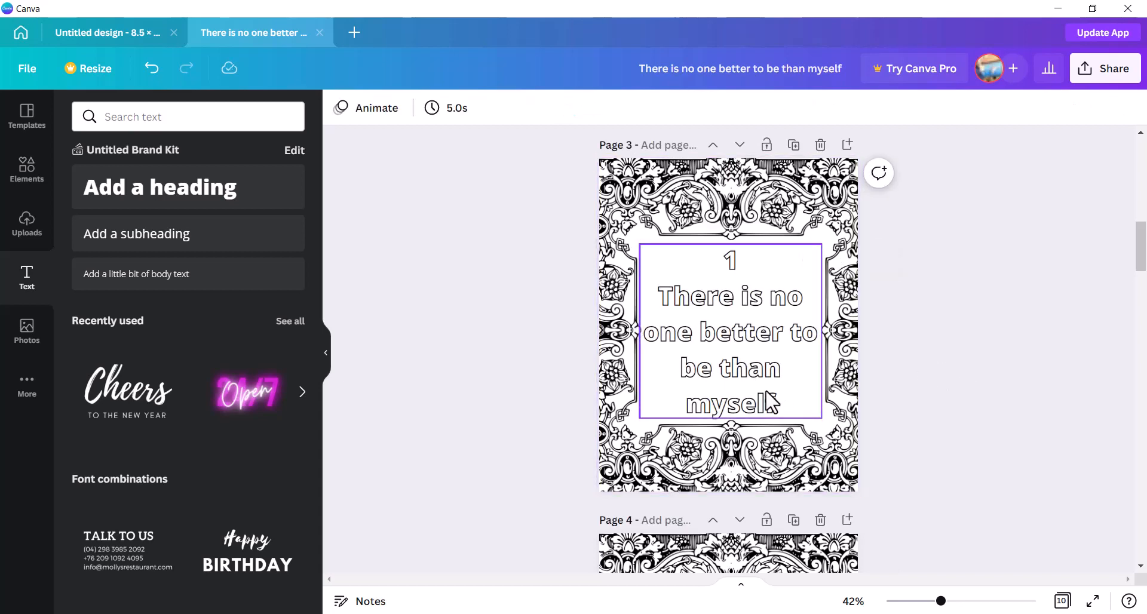
Try the Alfa Slab One and Aprila Bold fonts on page 3's affirmation and shrink the text to size 56.4.
{"action": "left_click", "coordinate": [760, 386]}
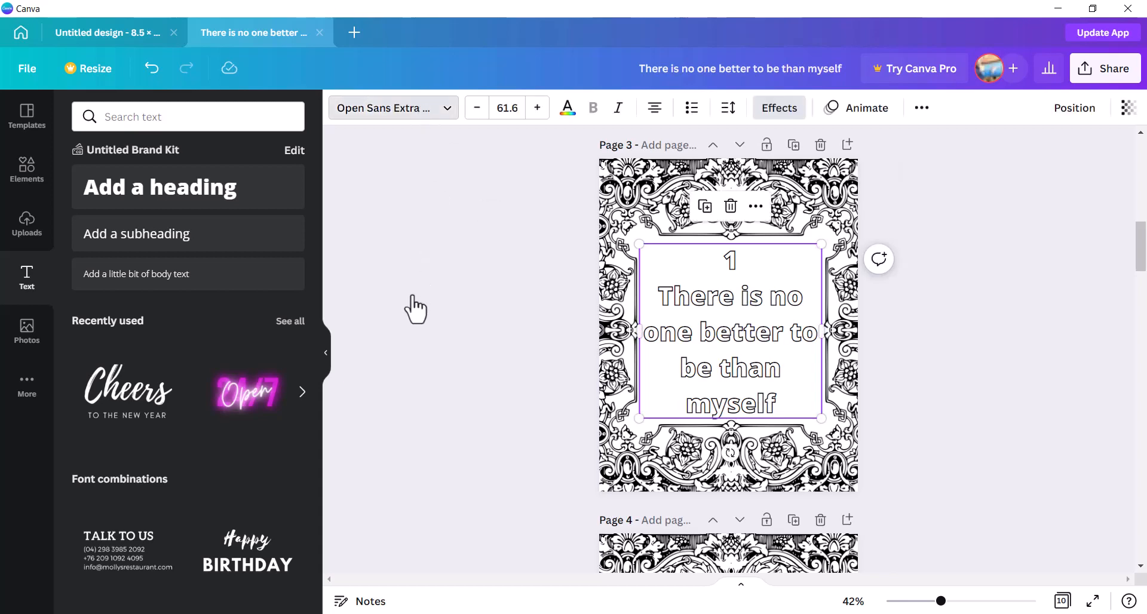
{"action": "scroll", "coordinate": [159, 308], "scroll_direction": "down", "scroll_amount": 1}
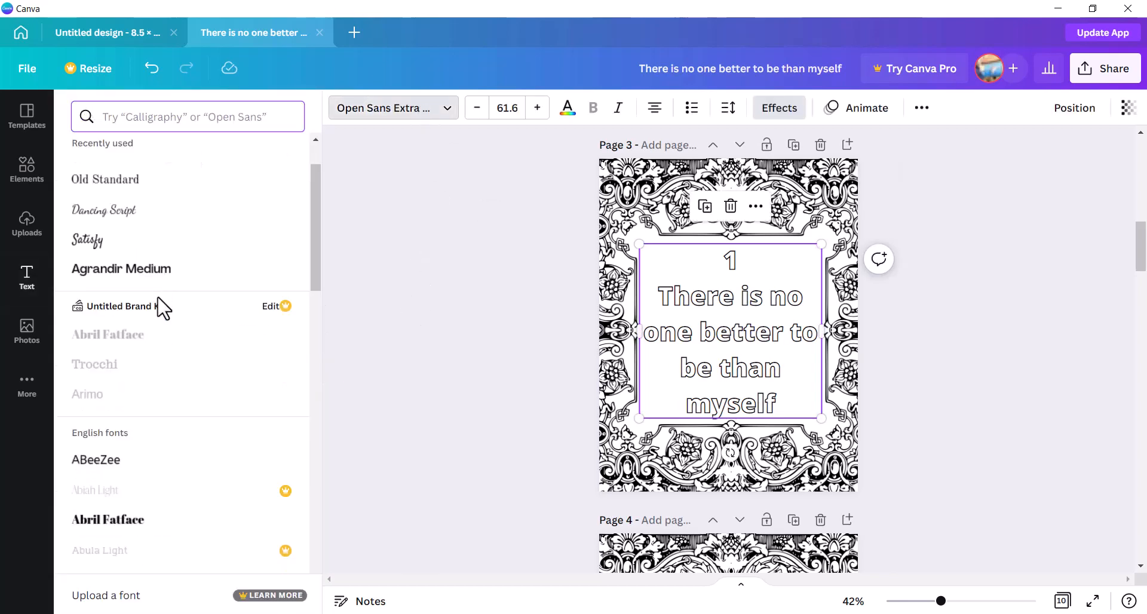
{"action": "scroll", "coordinate": [172, 385], "scroll_direction": "down", "scroll_amount": 15}
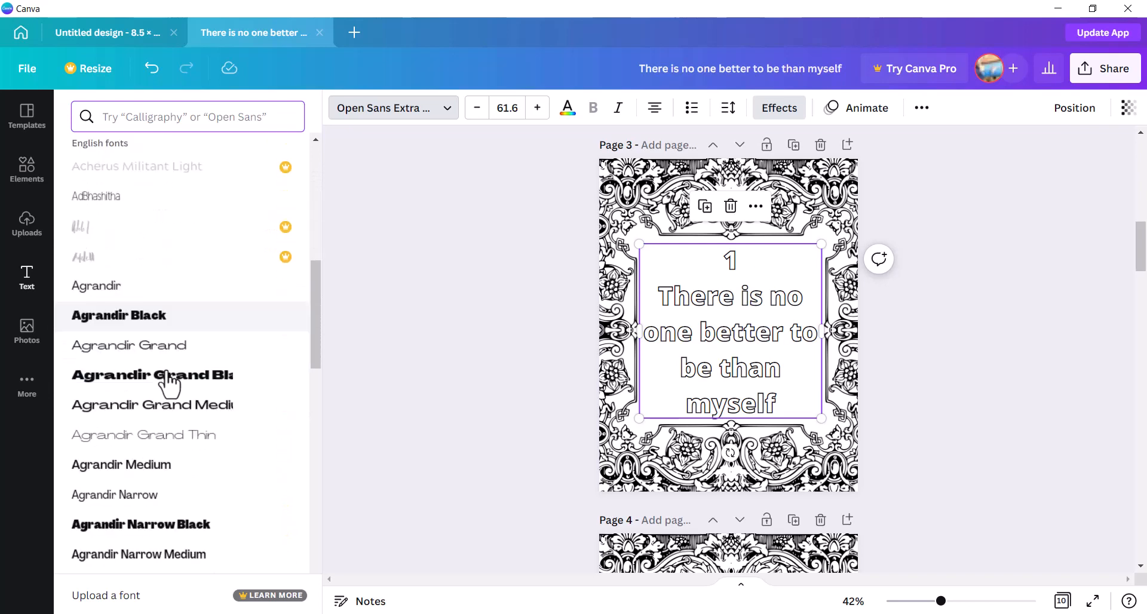
{"action": "scroll", "coordinate": [170, 382], "scroll_direction": "down", "scroll_amount": 5}
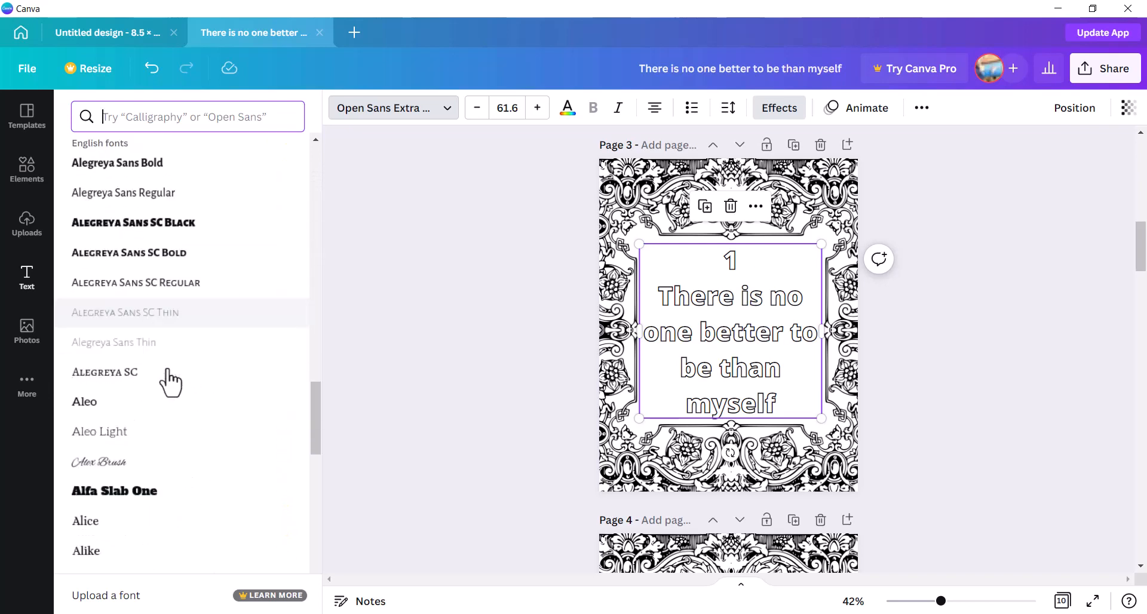
{"action": "left_click", "coordinate": [173, 418]}
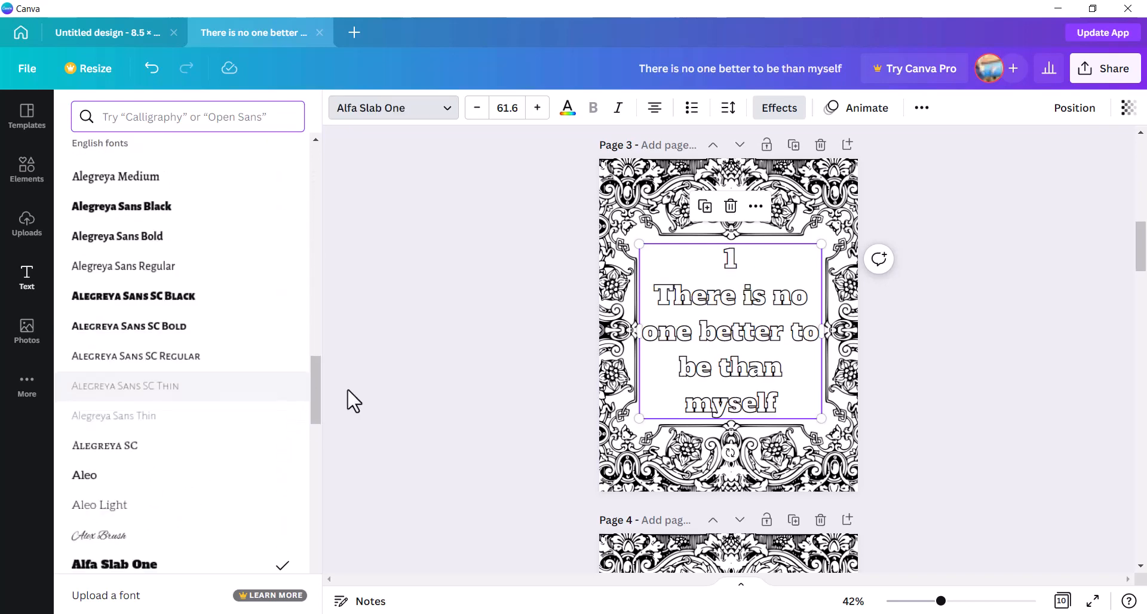
{"action": "scroll", "coordinate": [200, 382], "scroll_direction": "up", "scroll_amount": 10}
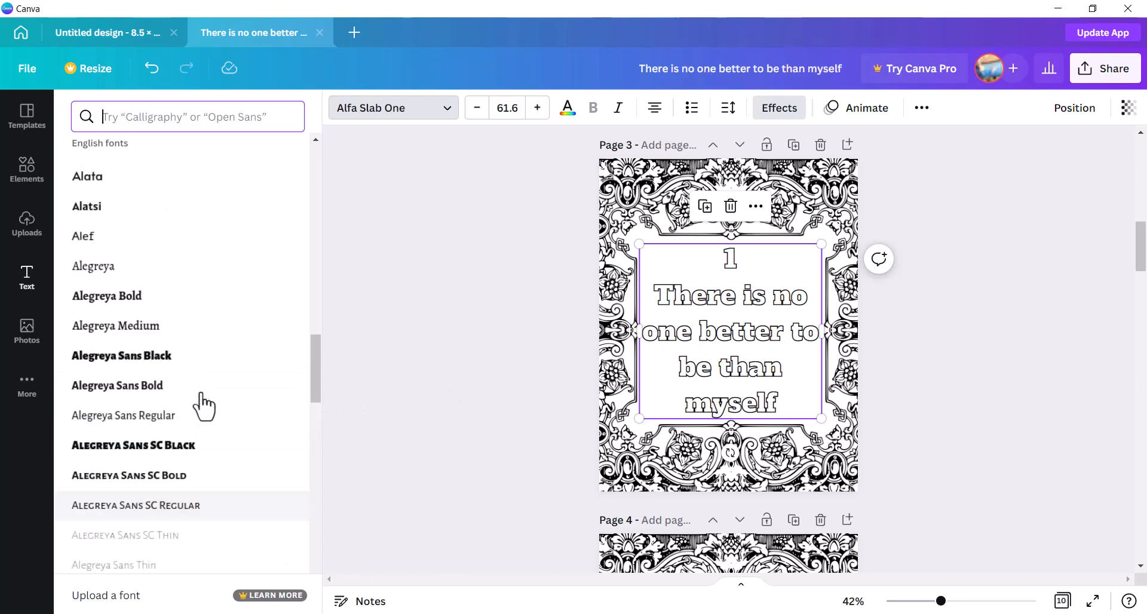
{"action": "scroll", "coordinate": [200, 328], "scroll_direction": "up", "scroll_amount": 10}
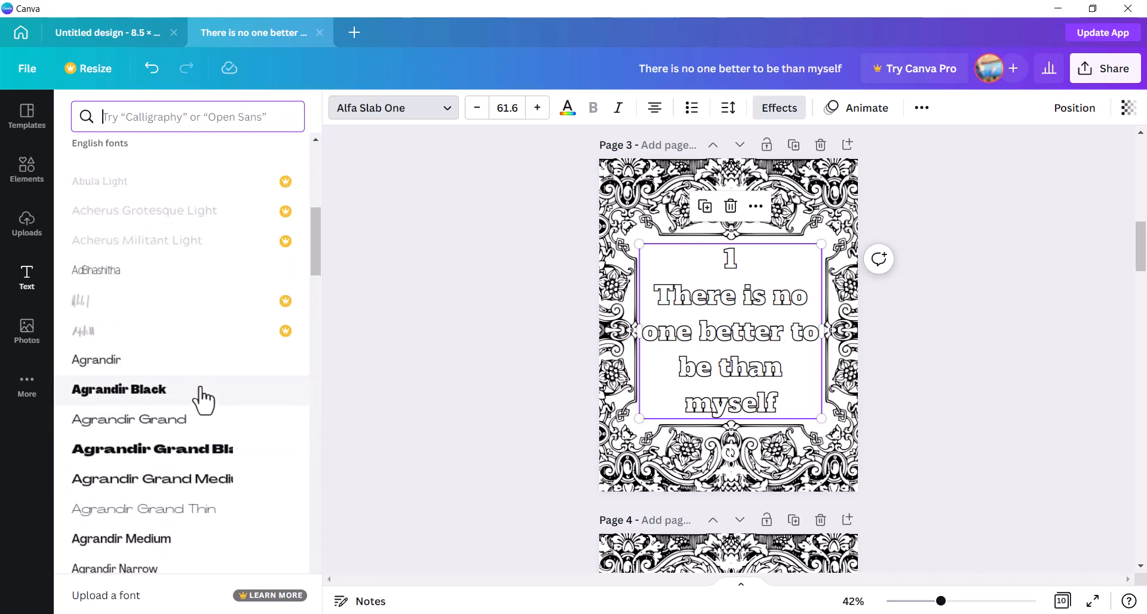
{"action": "left_click", "coordinate": [178, 321]}
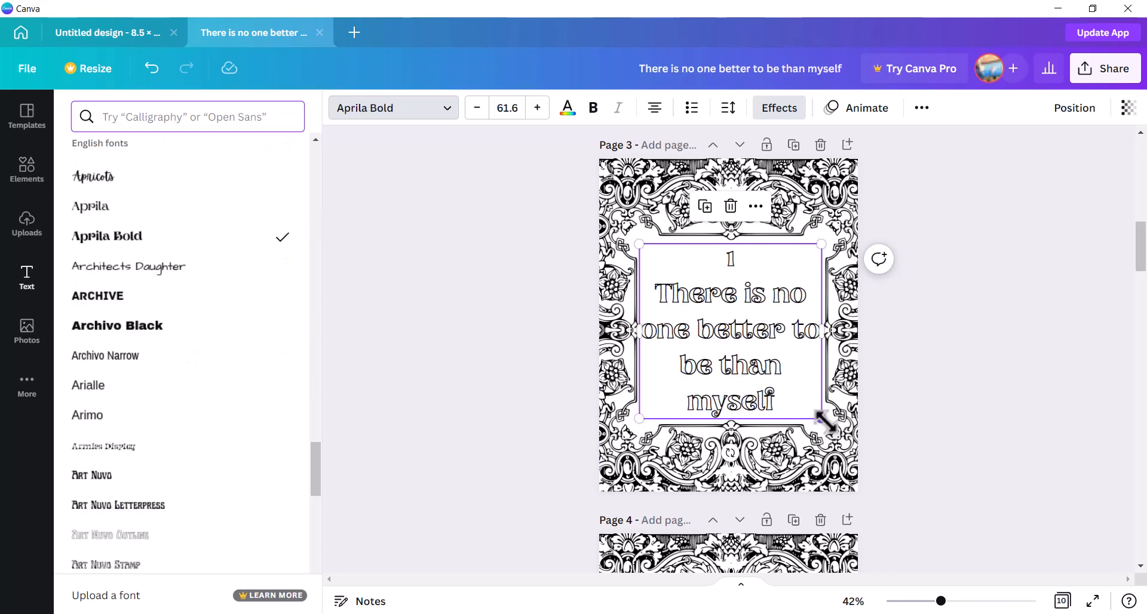
{"action": "left_click_drag", "start_coordinate": [820, 418], "coordinate": [803, 406]}
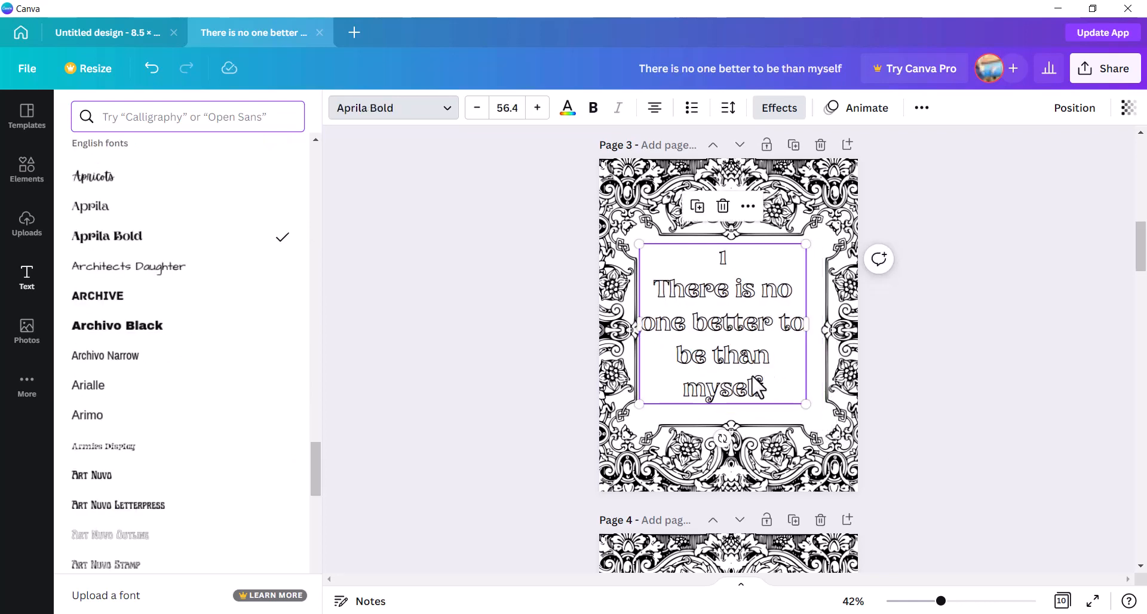
Set page 3's affirmation in Archivo Black and enlarge the text to fill the inside of the frame.
{"action": "left_click", "coordinate": [178, 327]}
{"action": "left_click_drag", "start_coordinate": [806, 404], "coordinate": [821, 418]}
{"action": "left_click", "coordinate": [926, 358]}
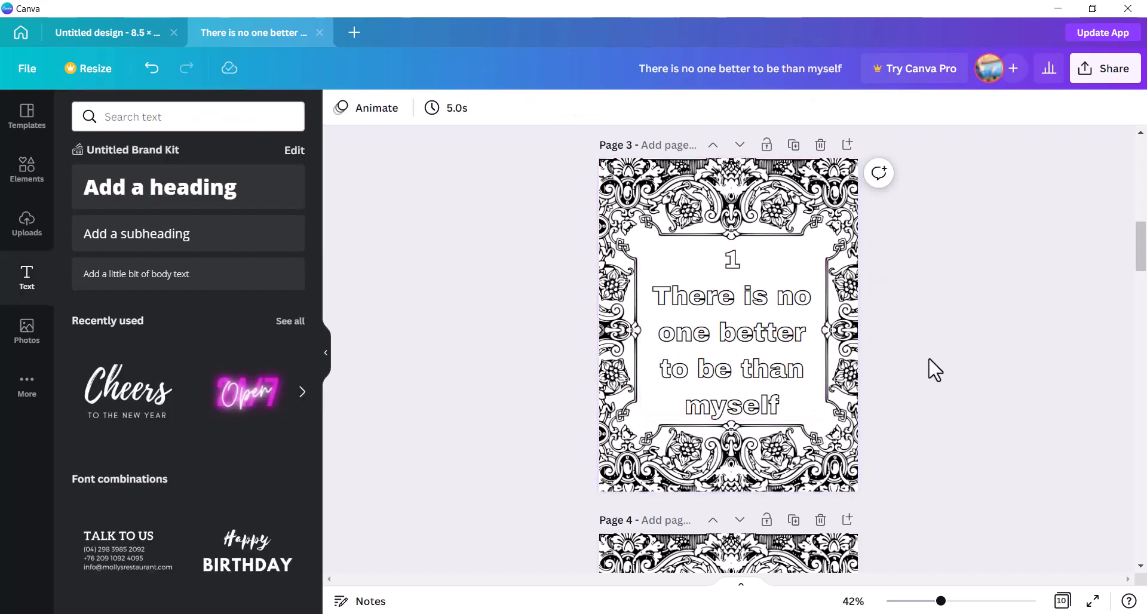
{"action": "left_click", "coordinate": [747, 356]}
{"action": "left_click", "coordinate": [984, 353]}
Add a blank page after page 3 and cover it completely with a square shape coloured black.
{"action": "left_click", "coordinate": [848, 147]}
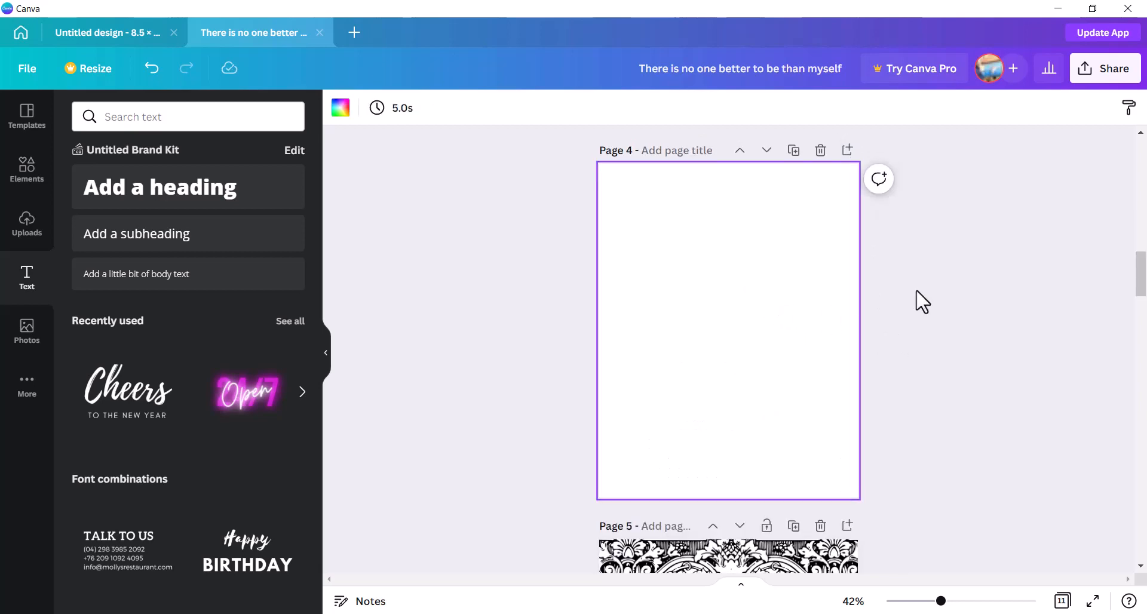
{"action": "scroll", "coordinate": [920, 299], "scroll_direction": "up", "scroll_amount": 3}
{"action": "scroll", "coordinate": [920, 298], "scroll_direction": "down", "scroll_amount": 3}
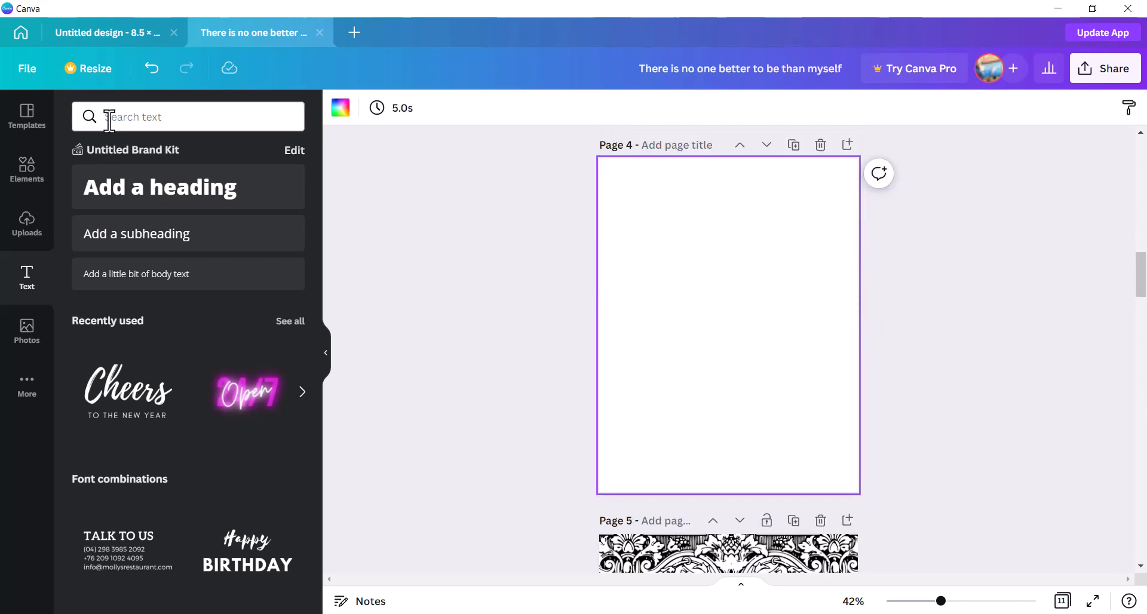
{"action": "left_click", "coordinate": [27, 173]}
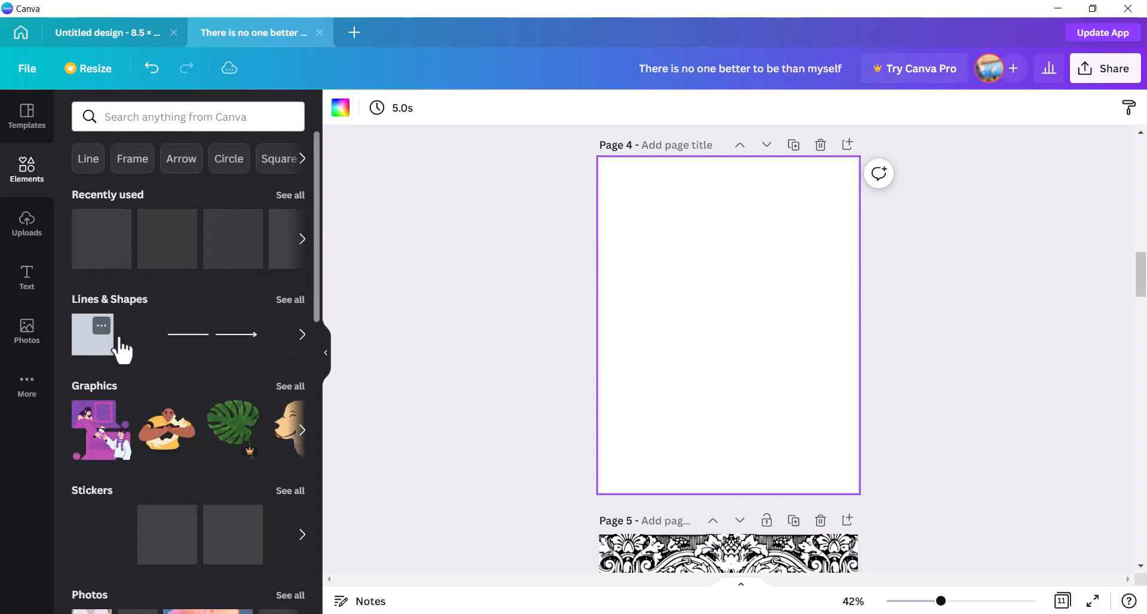
{"action": "left_click", "coordinate": [93, 335]}
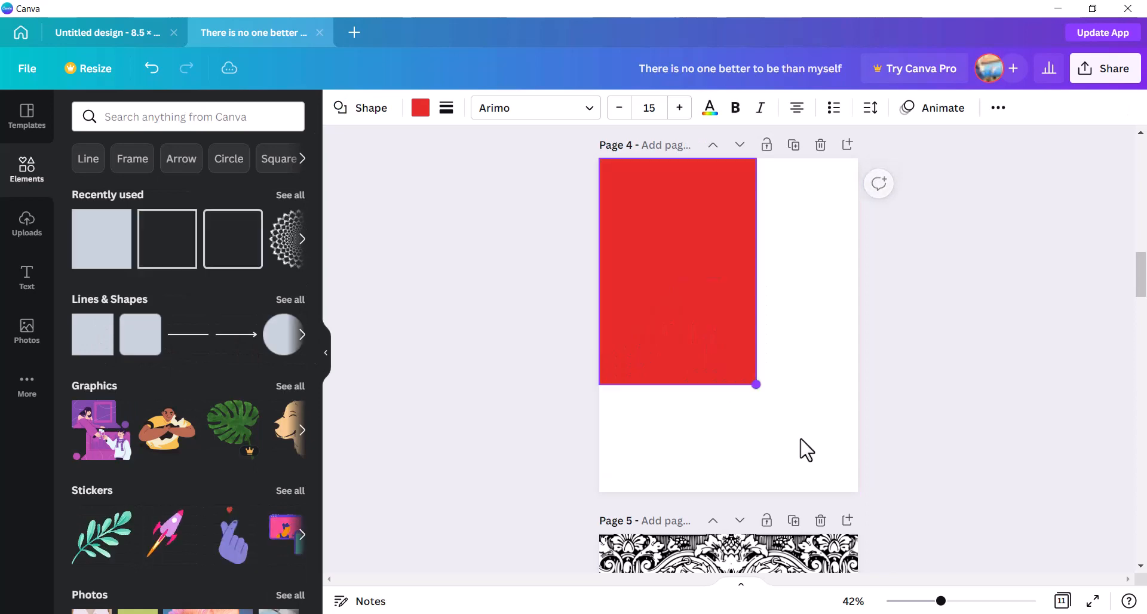
{"action": "left_click_drag", "start_coordinate": [799, 440], "coordinate": [865, 499]}
{"action": "left_click", "coordinate": [535, 154]}
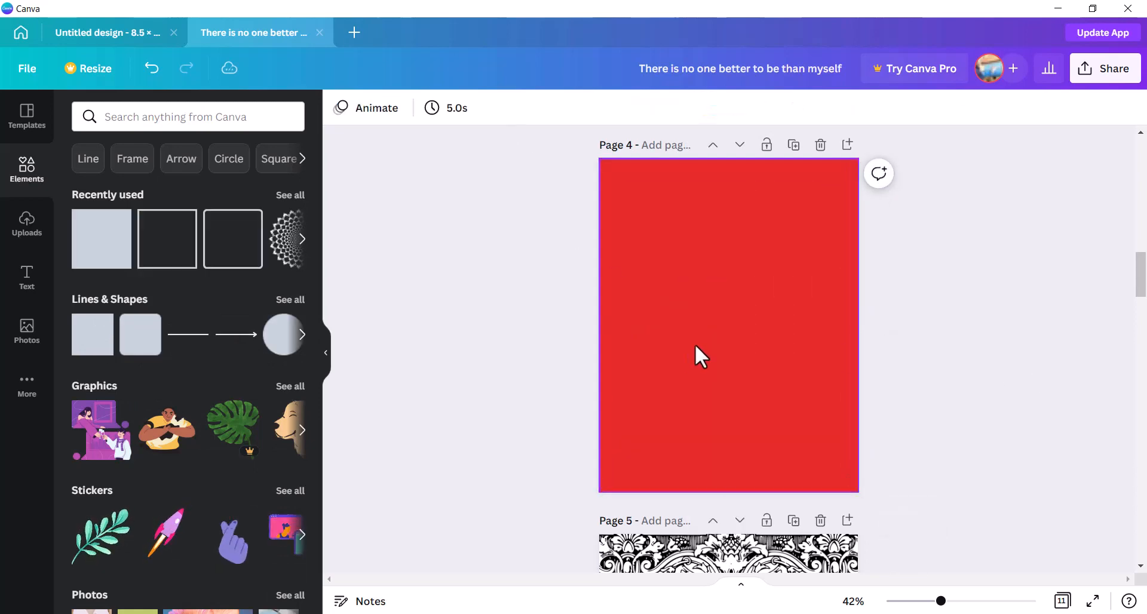
{"action": "left_click", "coordinate": [694, 342]}
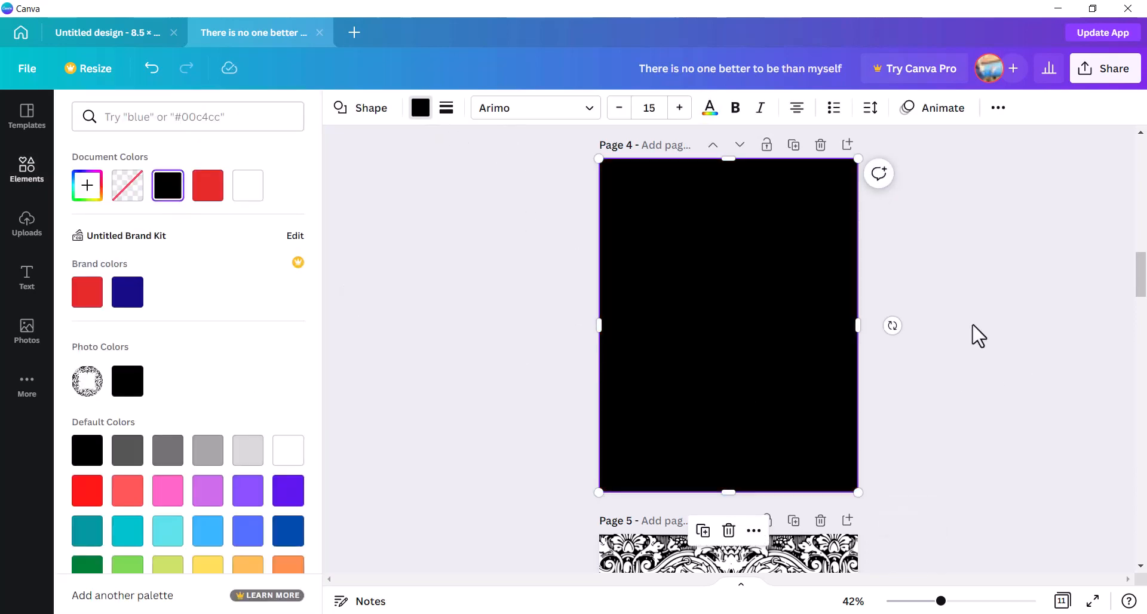
{"action": "left_click", "coordinate": [969, 325]}
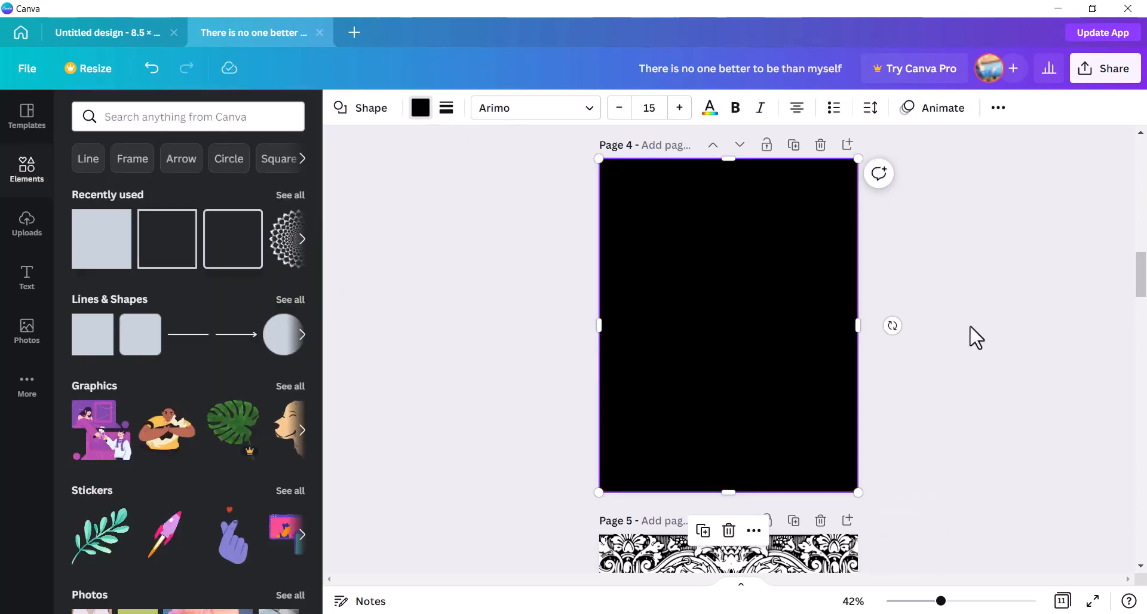
Switch to the browser and copy the second affirmation, "I am enough.", from the article's list.
{"action": "scroll", "coordinate": [970, 327], "scroll_direction": "up", "scroll_amount": 5}
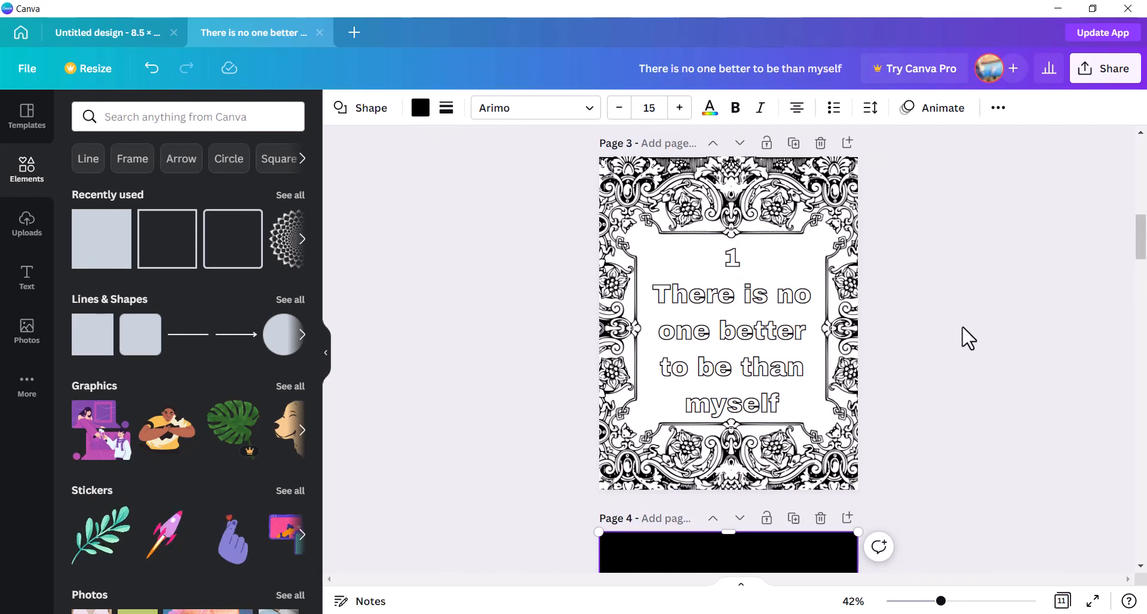
{"action": "scroll", "coordinate": [965, 338], "scroll_direction": "down", "scroll_amount": 5}
{"action": "scroll", "coordinate": [968, 338], "scroll_direction": "down", "scroll_amount": 5}
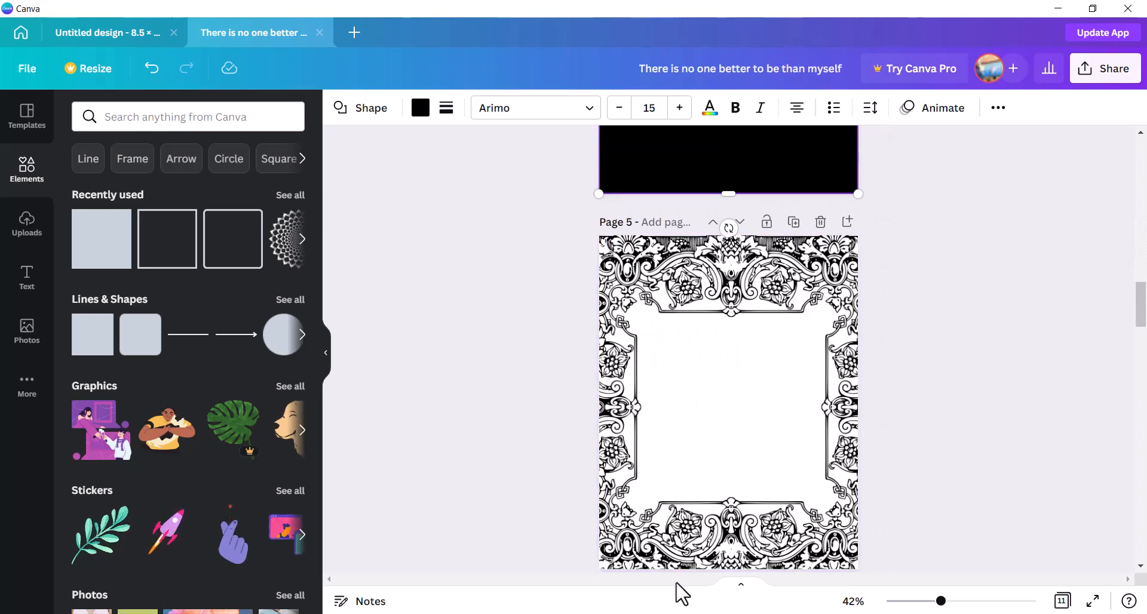
{"action": "left_click", "coordinate": [274, 613]}
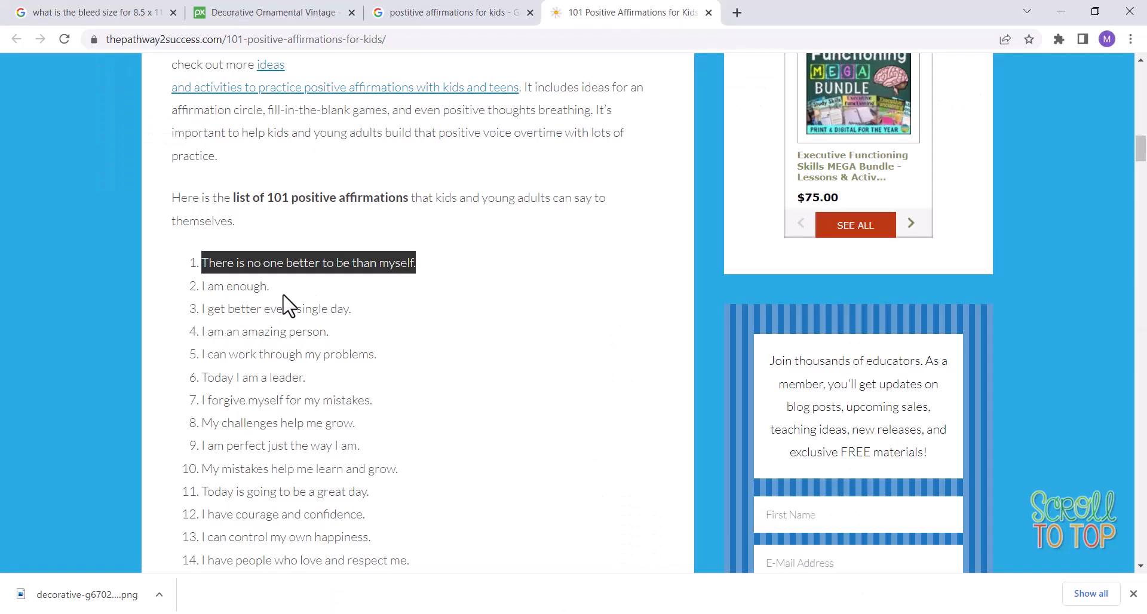
{"action": "left_click_drag", "start_coordinate": [270, 287], "coordinate": [204, 289]}
{"action": "key", "text": "ctrl+c"}
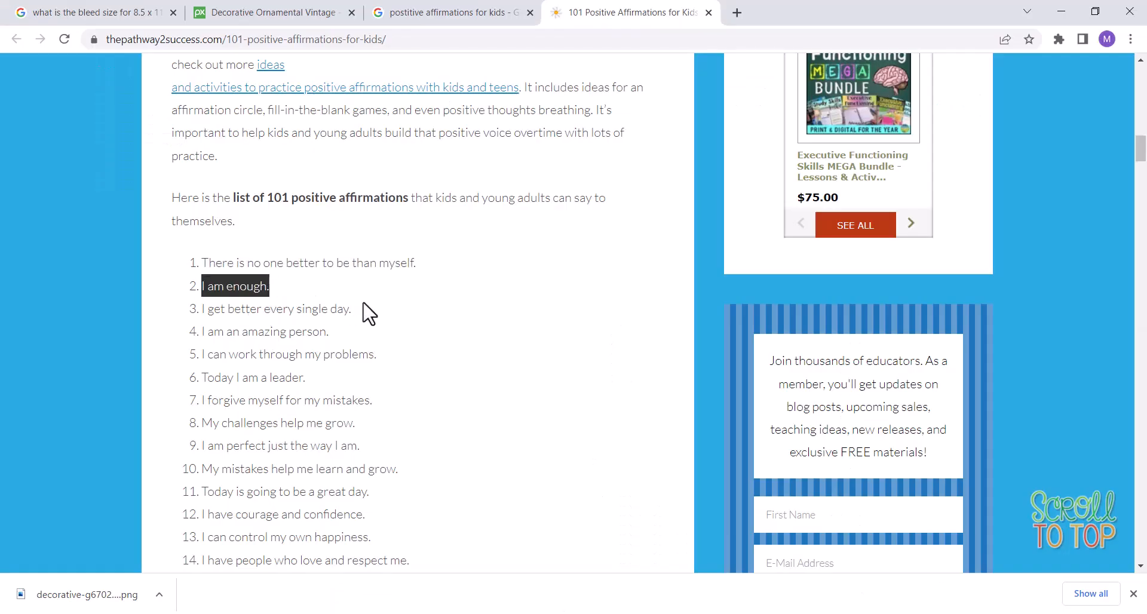
Switch back to Canva, add "2" with "I am enough." beneath it to page 5 and apply the Hollow effect.
{"action": "key", "text": "alt+Tab"}
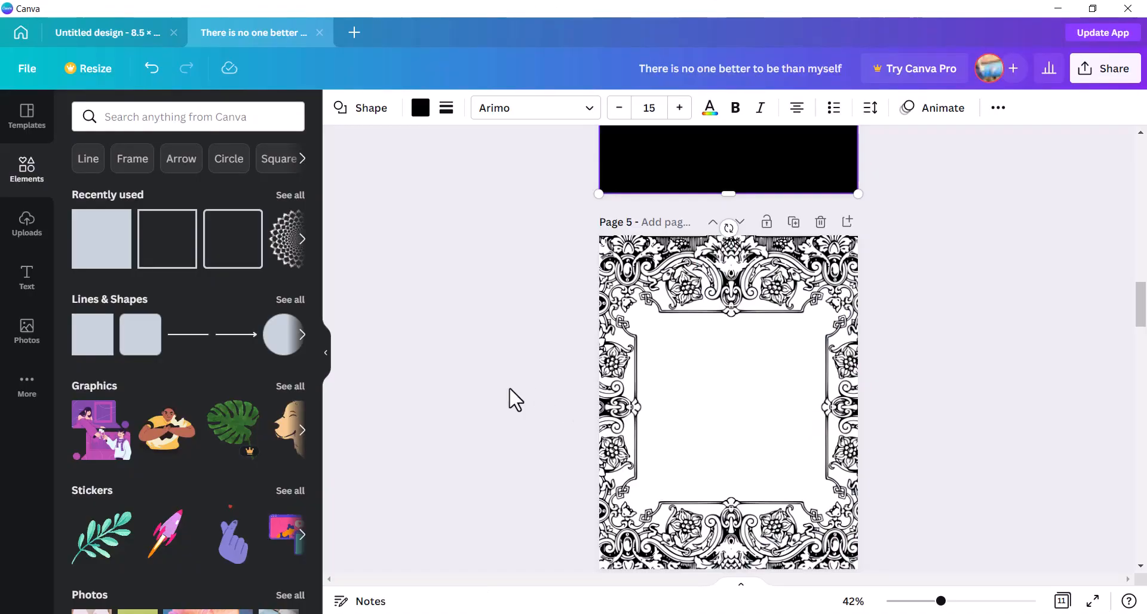
{"action": "key", "text": "t"}
{"action": "key", "text": "ctrl+v"}
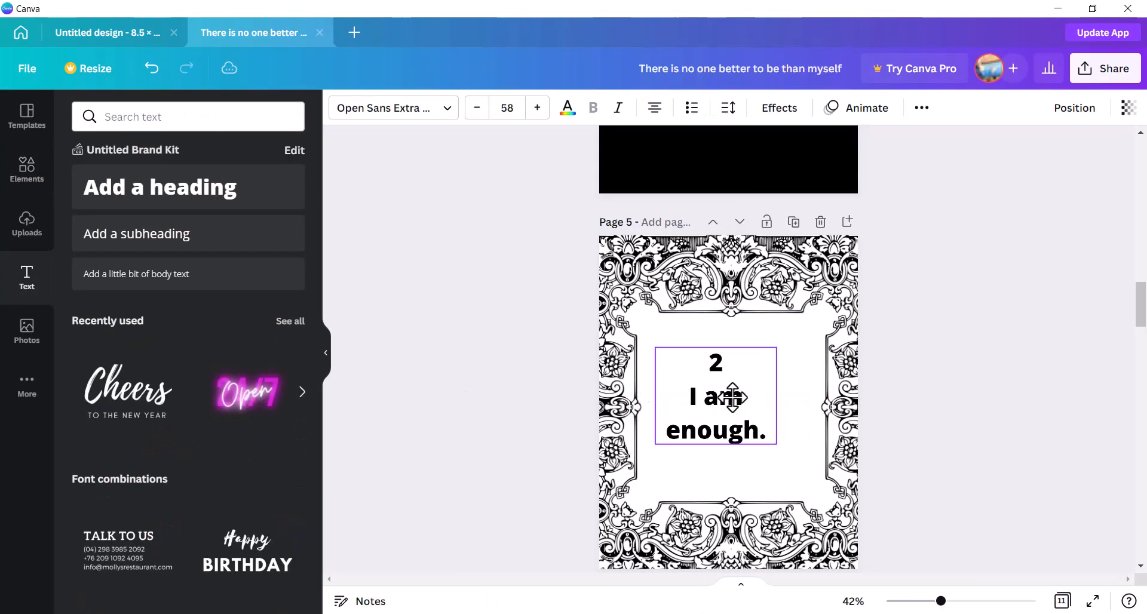
{"action": "left_click", "coordinate": [780, 108]}
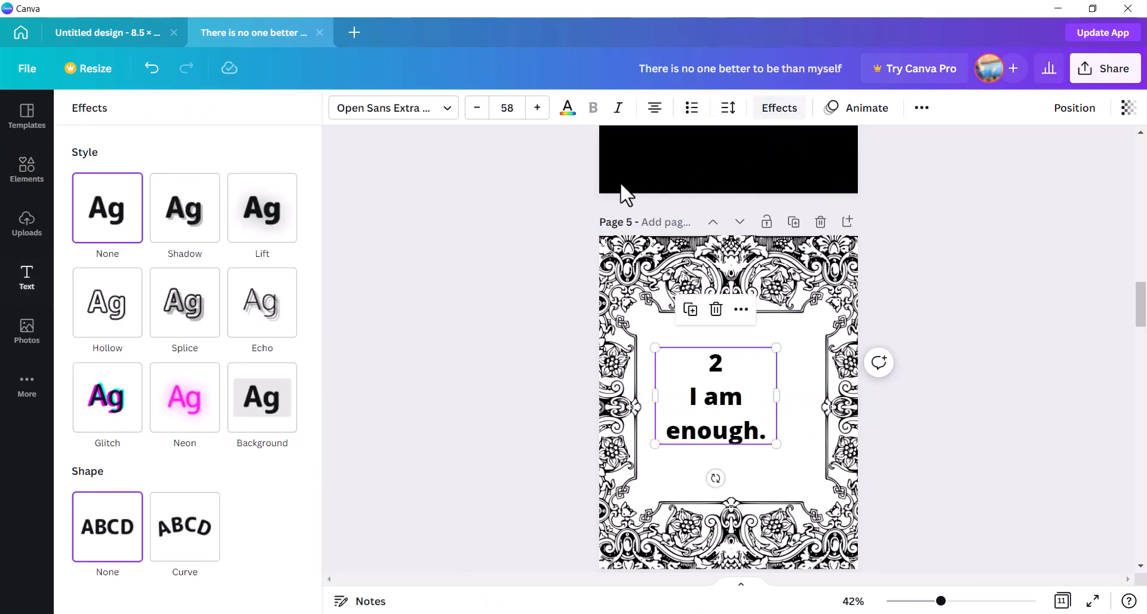
{"action": "left_click", "coordinate": [109, 311]}
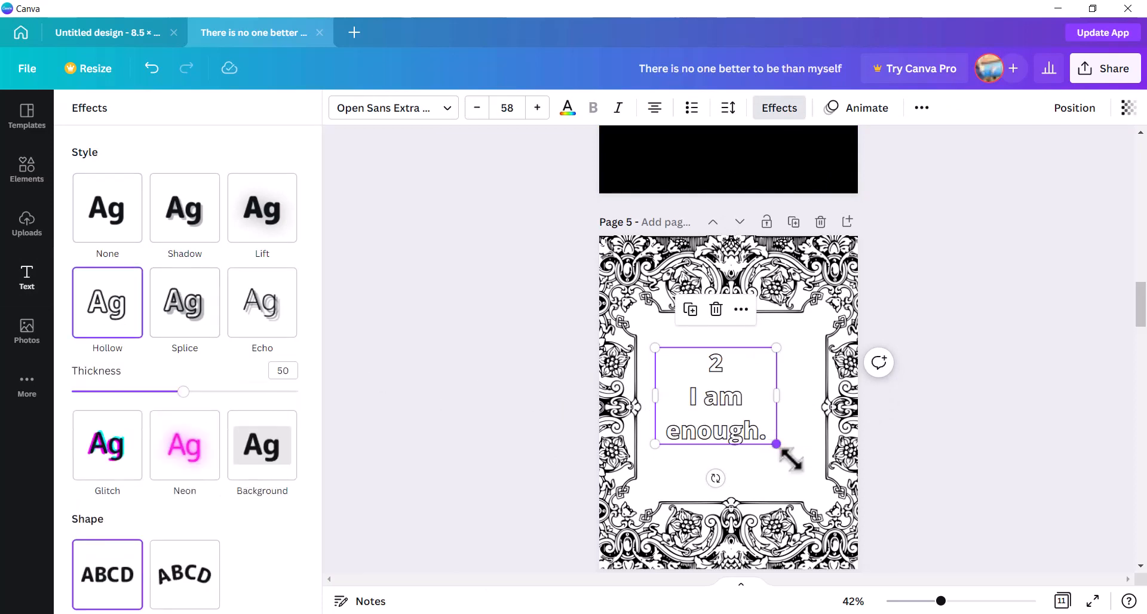
Enlarge page 5's hollow affirmation to fill the inside of the frame, and add a page with a black background after it.
{"action": "left_click_drag", "start_coordinate": [778, 446], "coordinate": [824, 506]}
{"action": "left_click", "coordinate": [940, 448]}
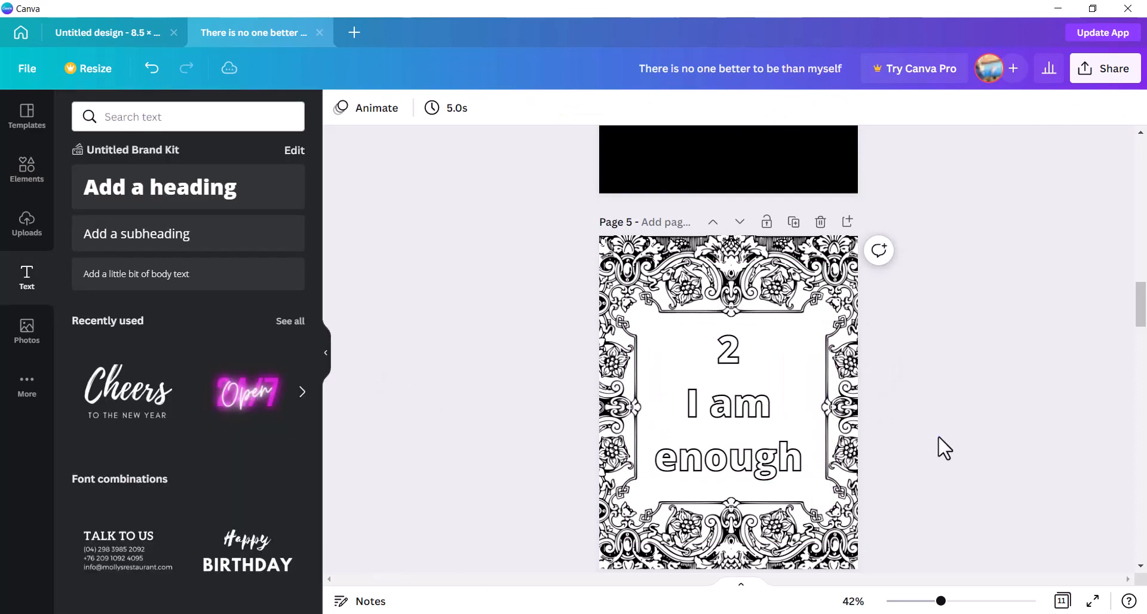
{"action": "scroll", "coordinate": [942, 445], "scroll_direction": "down", "scroll_amount": 3}
{"action": "scroll", "coordinate": [893, 189], "scroll_direction": "up", "scroll_amount": 1}
{"action": "left_click", "coordinate": [847, 224]}
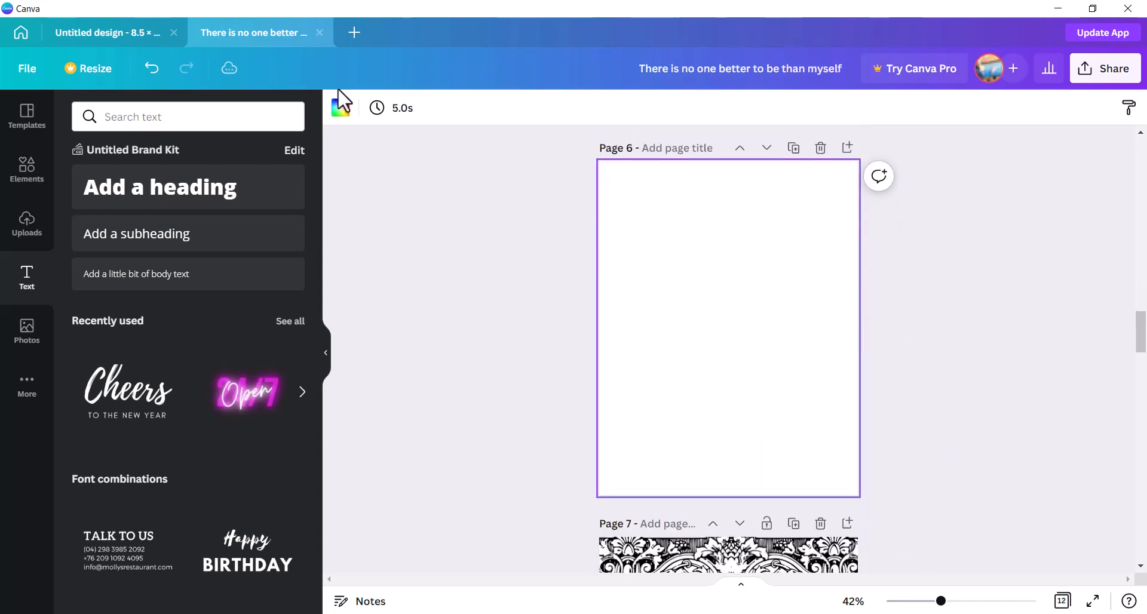
{"action": "left_click", "coordinate": [341, 107]}
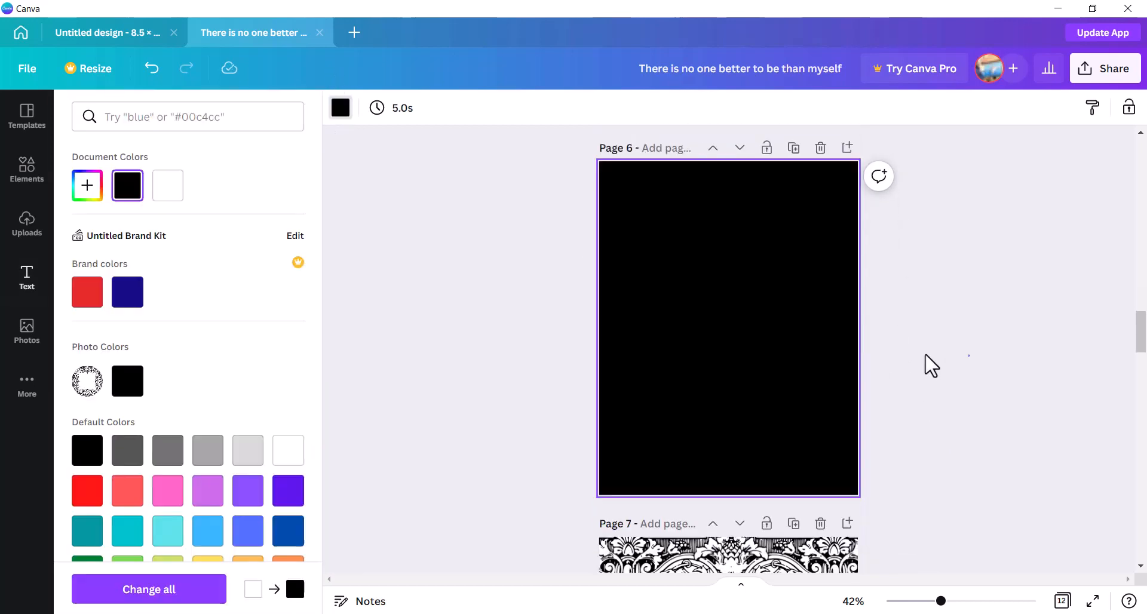
{"action": "left_click", "coordinate": [930, 364]}
Switch to the browser and copy the third affirmation, "I get better every single day", from the article's list.
{"action": "scroll", "coordinate": [931, 364], "scroll_direction": "down", "scroll_amount": 5}
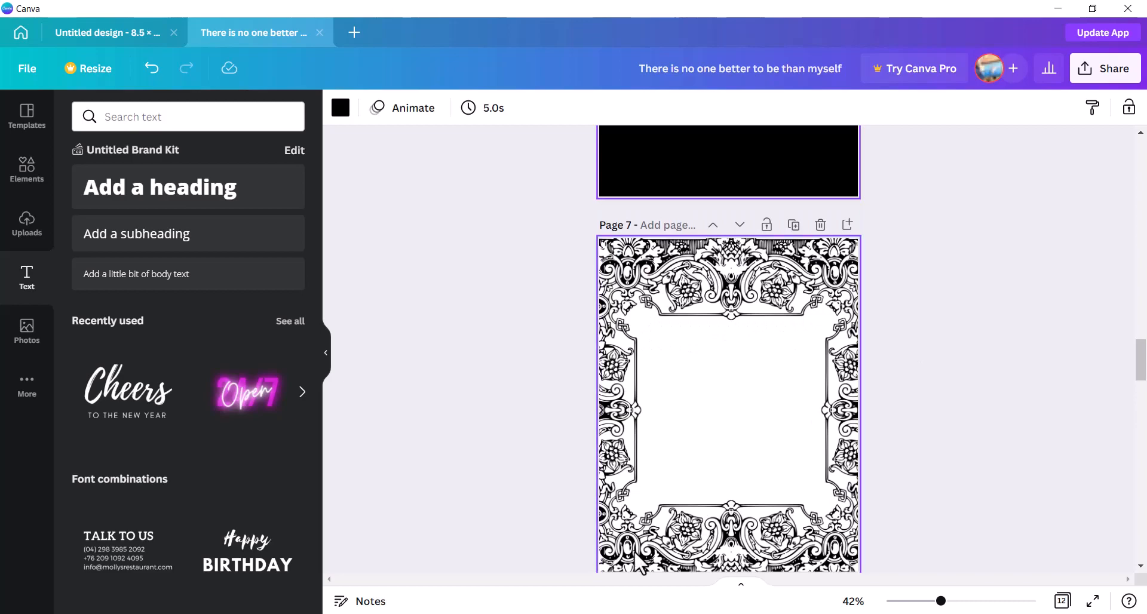
{"action": "left_click", "coordinate": [539, 613]}
{"action": "left_click_drag", "start_coordinate": [362, 315], "coordinate": [197, 307]}
{"action": "key", "text": "ctrl+c"}
Switch back to Canva, add "I get better every single day" as a heading on page 7 and apply the Hollow effect.
{"action": "key", "text": "alt+Tab"}
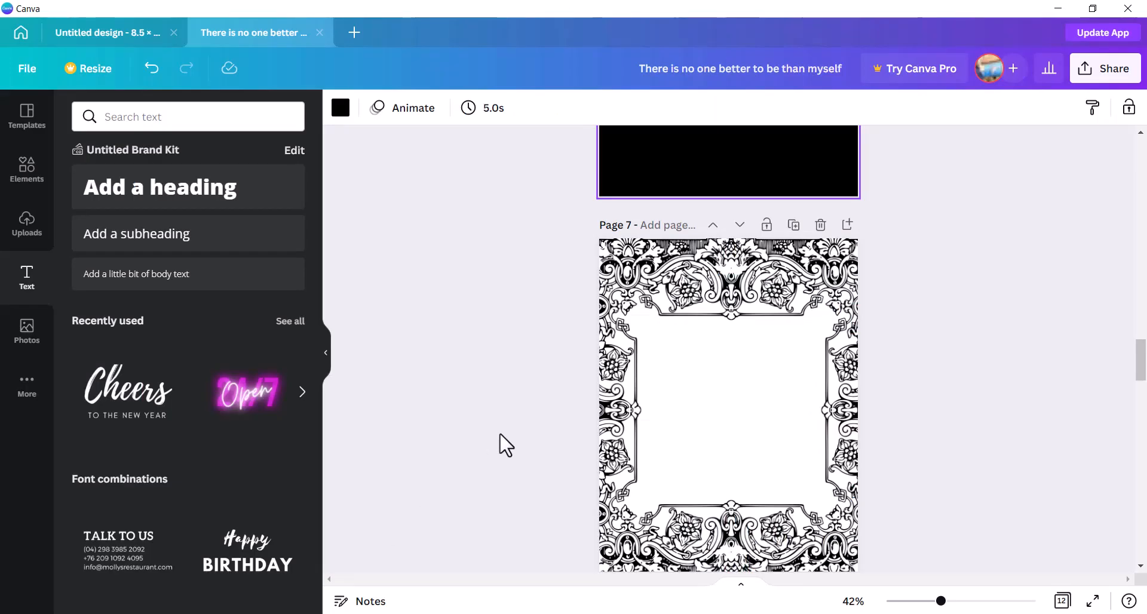
{"action": "left_click", "coordinate": [224, 189]}
{"action": "key", "text": "ctrl+v"}
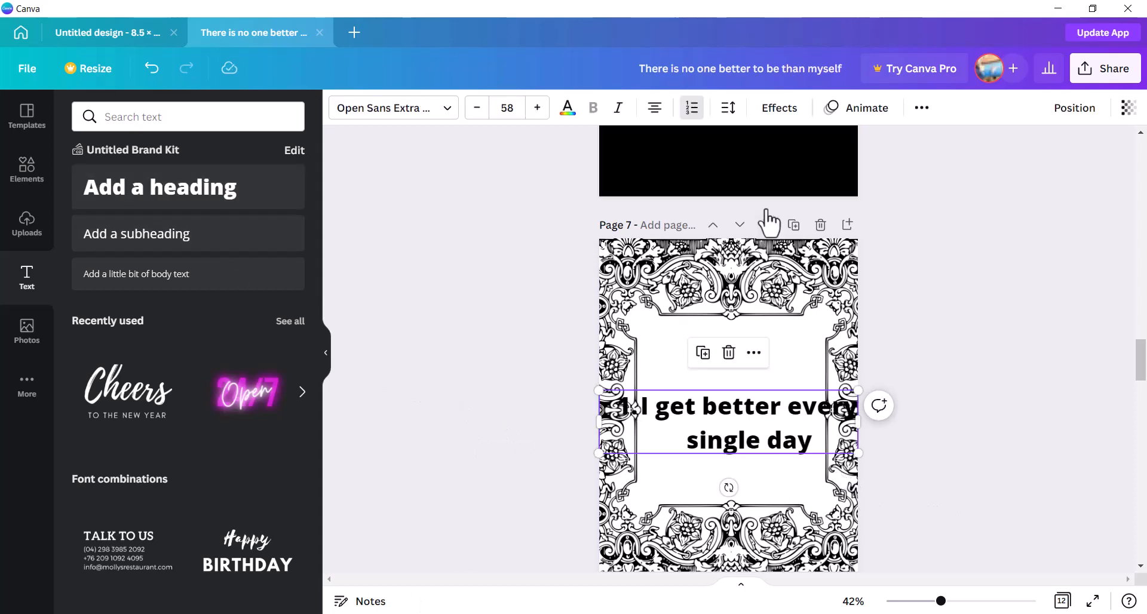
{"action": "left_click", "coordinate": [776, 107]}
{"action": "left_click", "coordinate": [107, 303]}
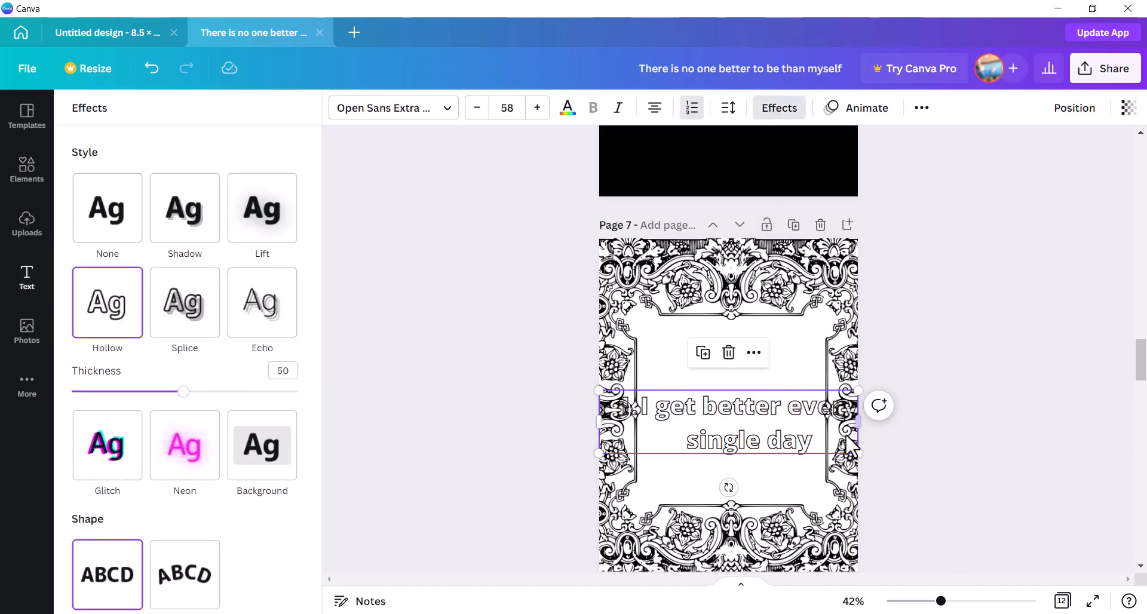
Narrow page 7's text box, replace its list numbering with "3" above the affirmation, and move the text up inside the frame.
{"action": "left_click_drag", "start_coordinate": [858, 422], "coordinate": [771, 425]}
{"action": "double_click", "coordinate": [674, 409]}
{"action": "left_click", "coordinate": [673, 410]}
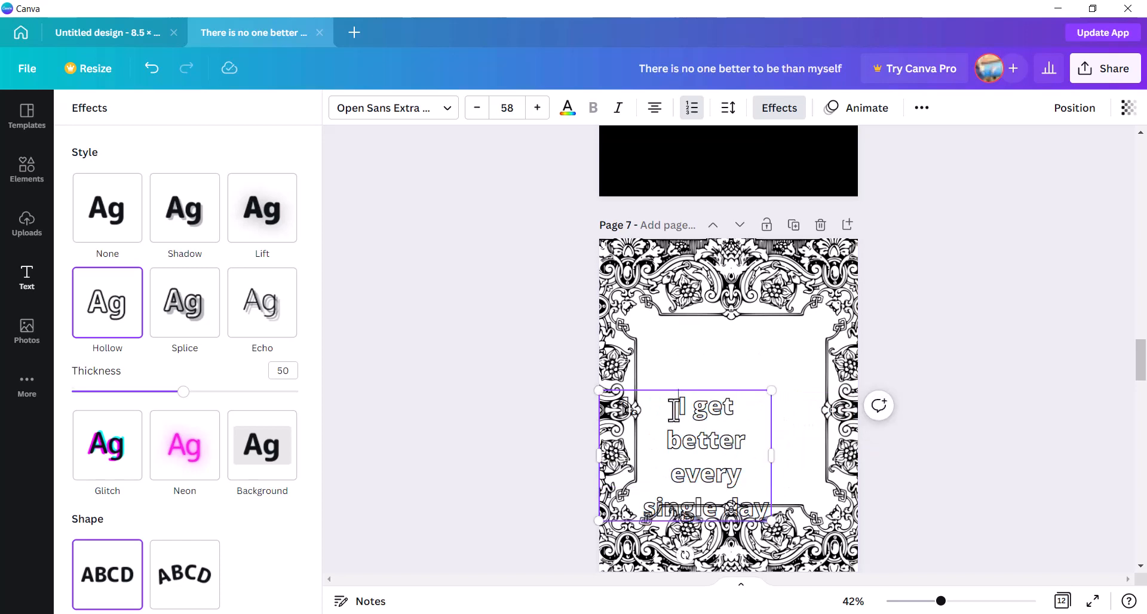
{"action": "key", "text": "BackSpace"}
{"action": "left_click_drag", "start_coordinate": [697, 454], "coordinate": [722, 394]}
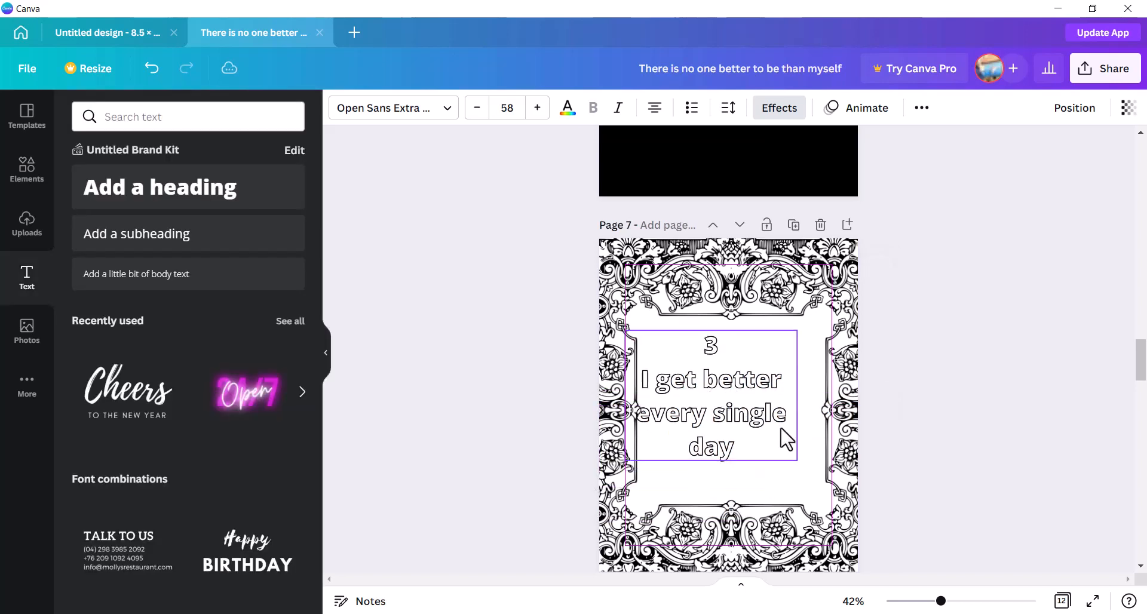
Enlarge page 7's affirmation to fill the inside of the frame, and add a page with a black background after it.
{"action": "left_click_drag", "start_coordinate": [799, 466], "coordinate": [818, 487]}
{"action": "left_click", "coordinate": [903, 425]}
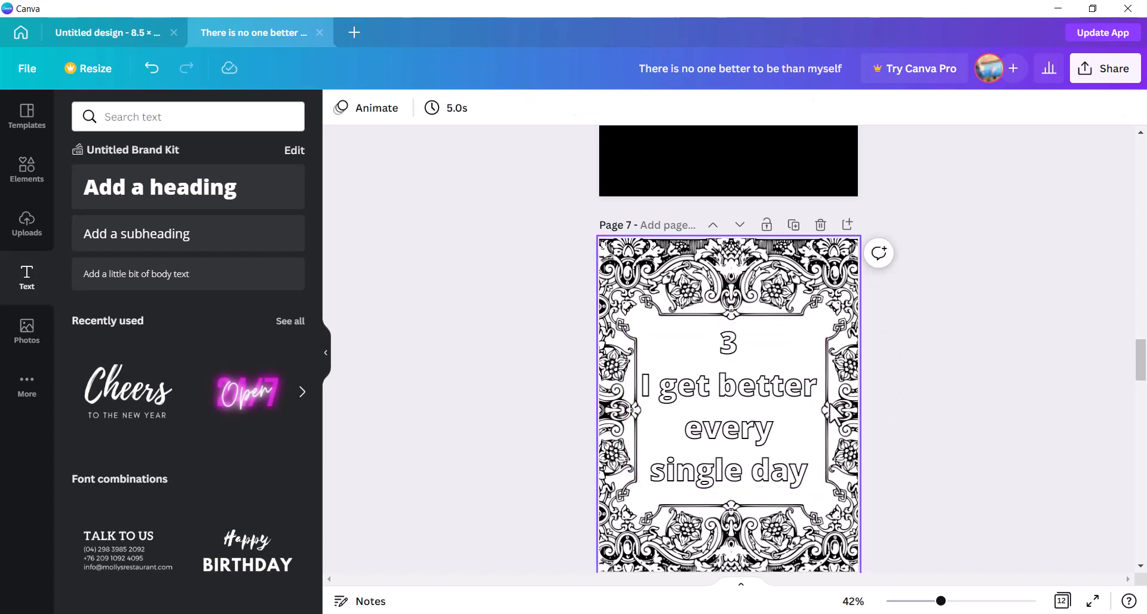
{"action": "left_click", "coordinate": [847, 225]}
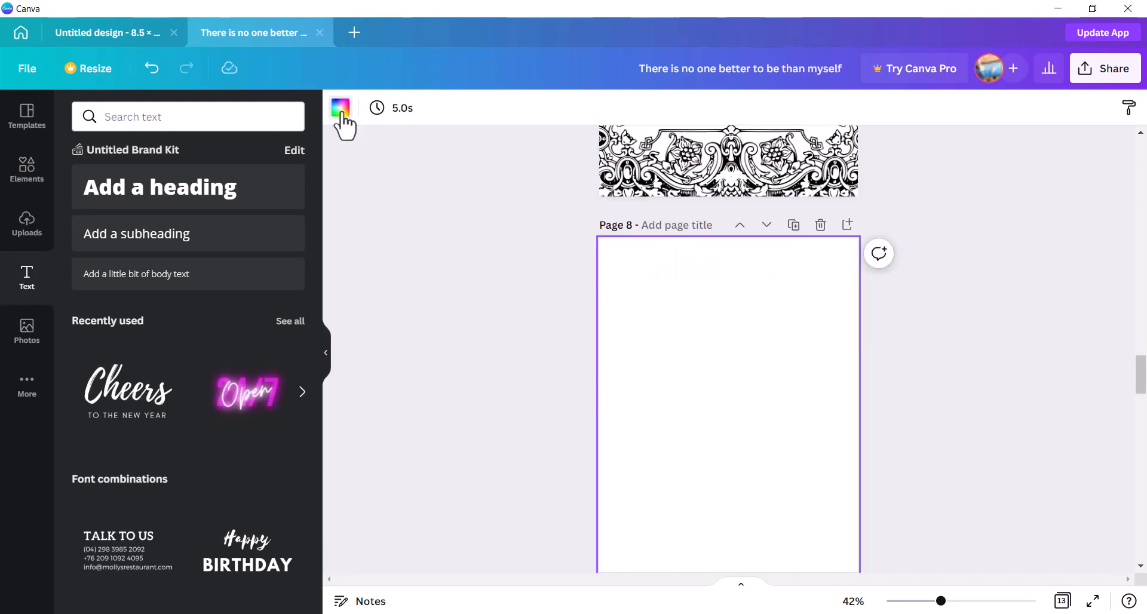
{"action": "left_click", "coordinate": [339, 112]}
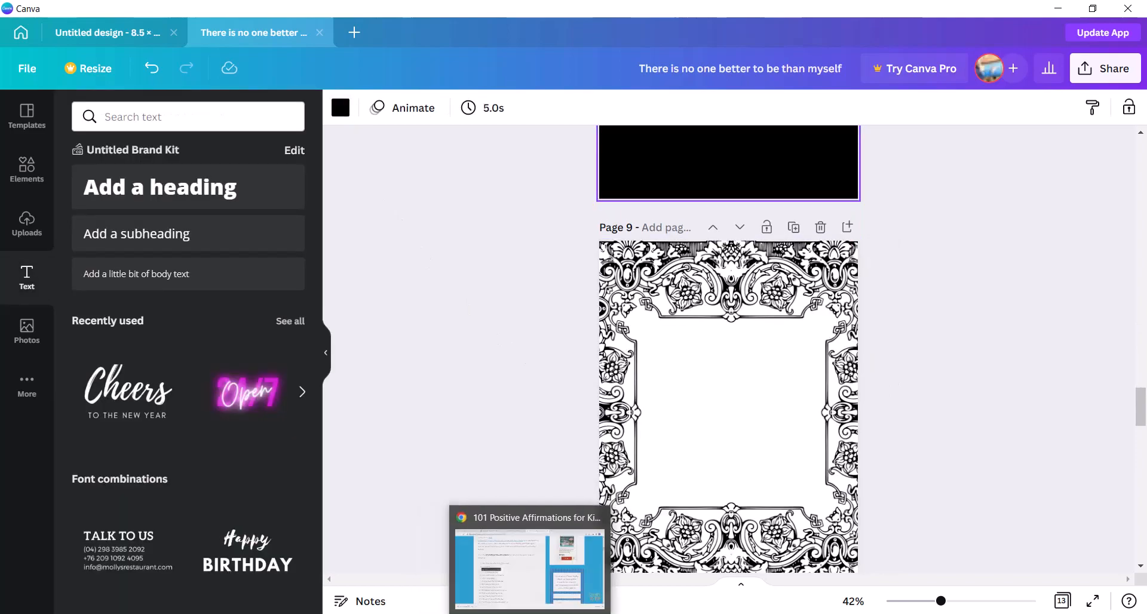
Switch to the browser and copy the fourth affirmation, "I am an amazing person.", from the article's list.
{"action": "left_click", "coordinate": [535, 613]}
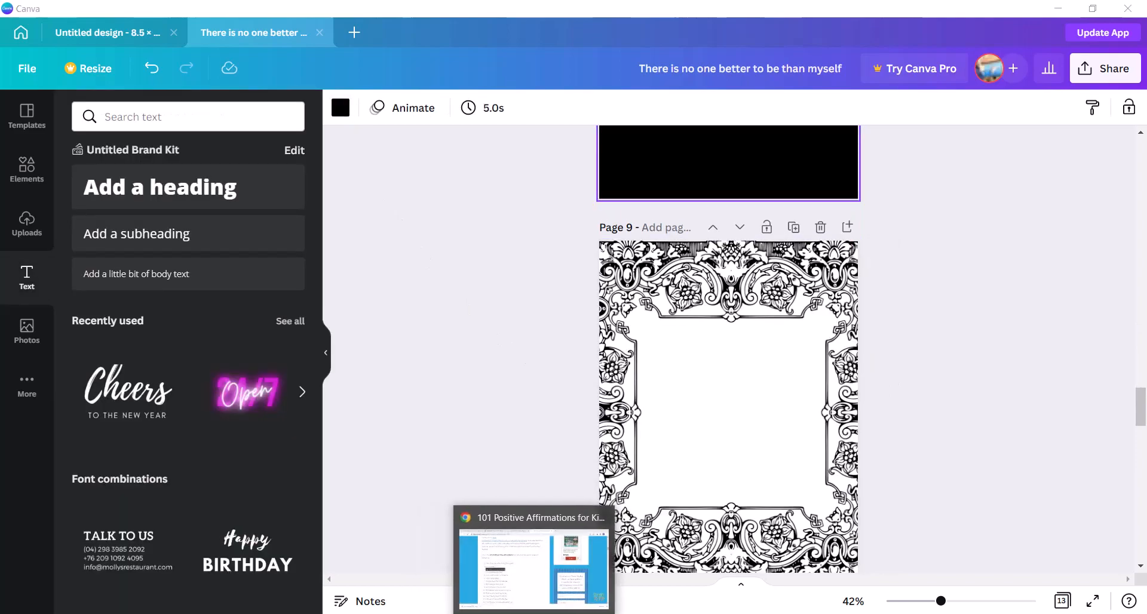
{"action": "left_click_drag", "start_coordinate": [329, 339], "coordinate": [191, 339]}
{"action": "key", "text": "ctrl+c"}
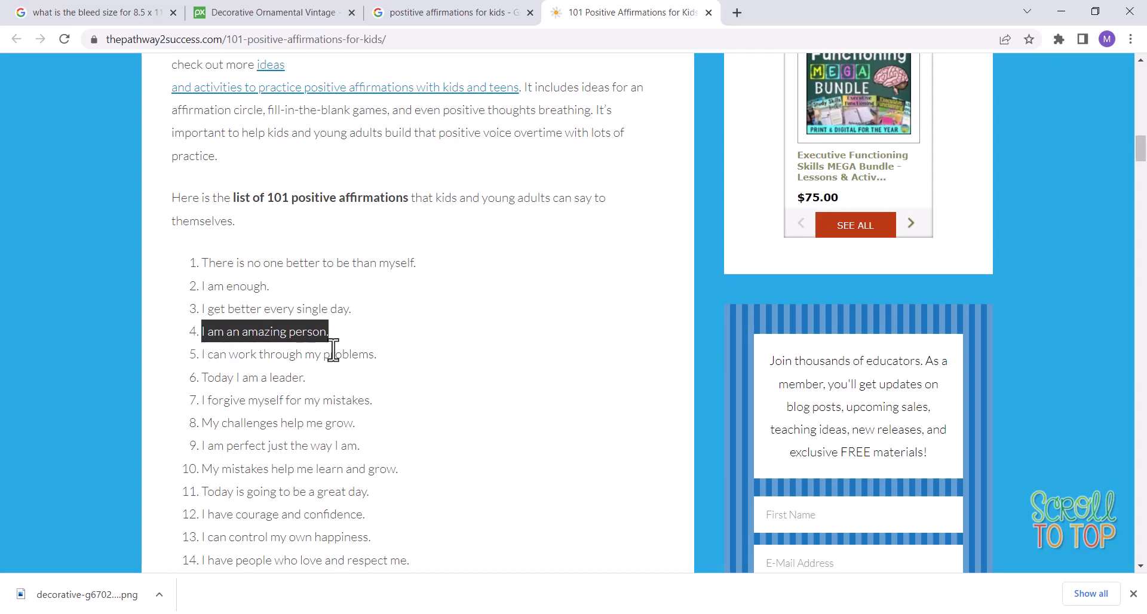
Switch back to Canva, add "I am an amazing person." as a heading on page 9 and apply the Hollow effect.
{"action": "key", "text": "alt+Tab"}
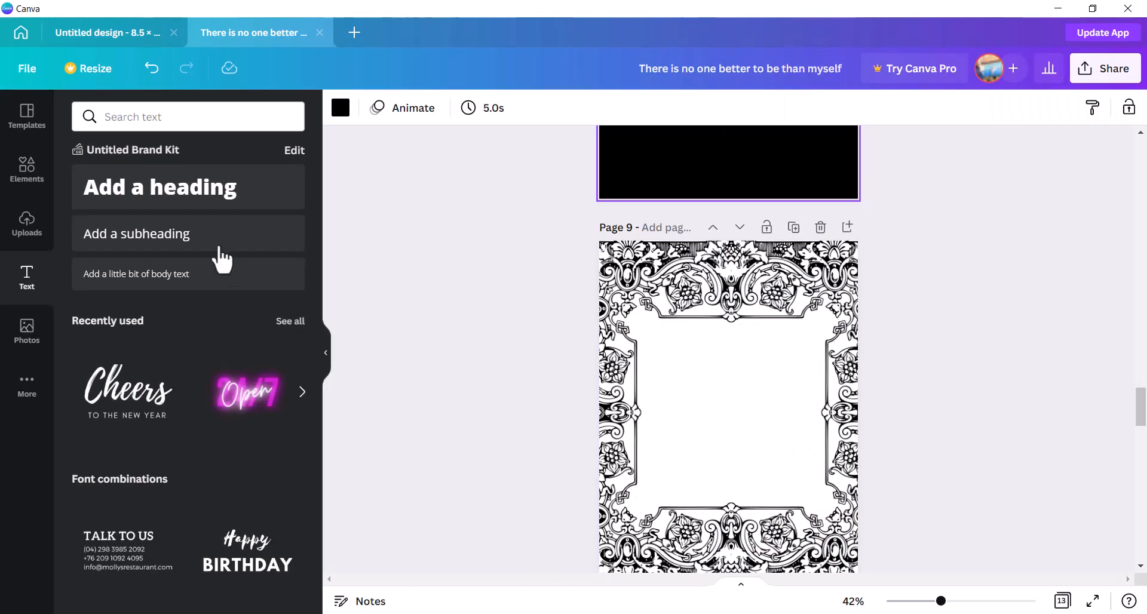
{"action": "left_click", "coordinate": [179, 187]}
{"action": "key", "text": "ctrl+v"}
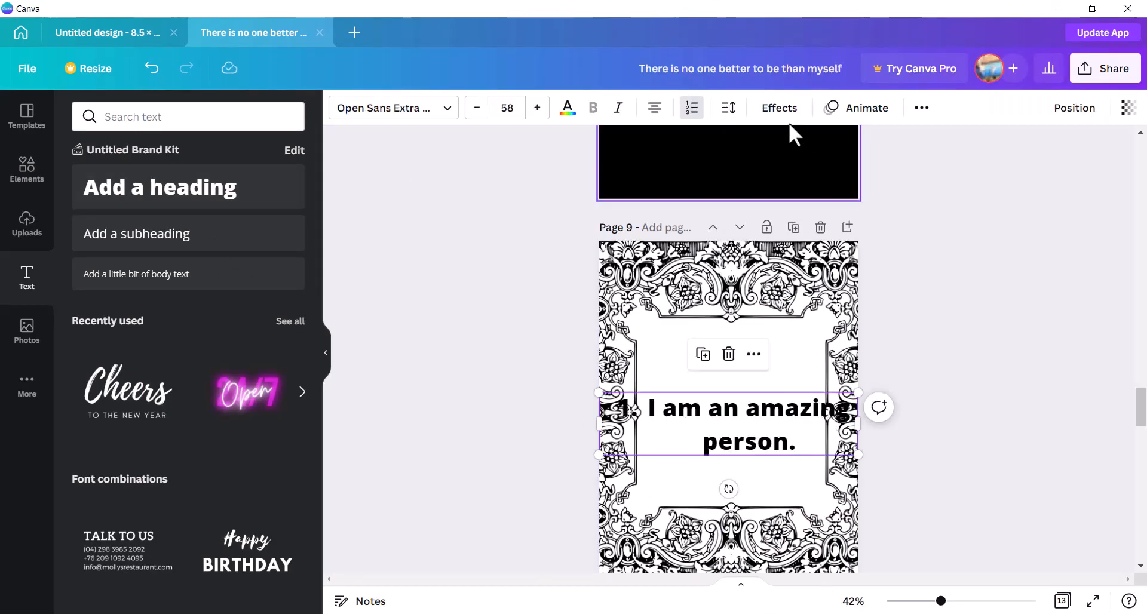
{"action": "left_click", "coordinate": [779, 107]}
{"action": "left_click", "coordinate": [107, 303]}
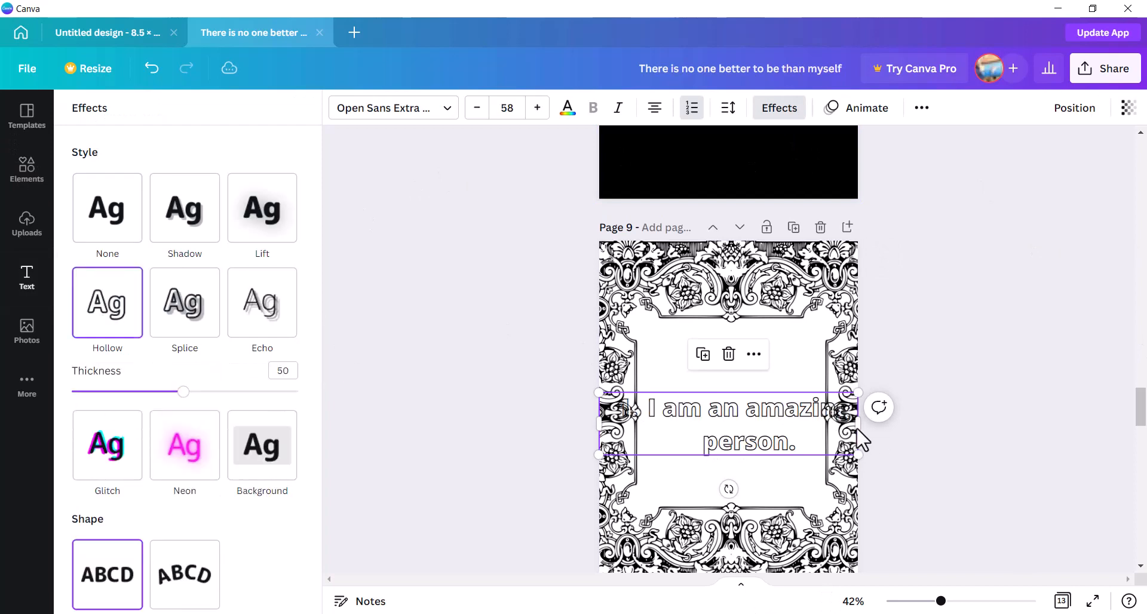
Resize page 9's text to about size 76, replace its list numbering with "4" above the affirmation, and centre it inside the frame.
{"action": "left_click_drag", "start_coordinate": [859, 424], "coordinate": [753, 437]}
{"action": "left_click", "coordinate": [664, 419]}
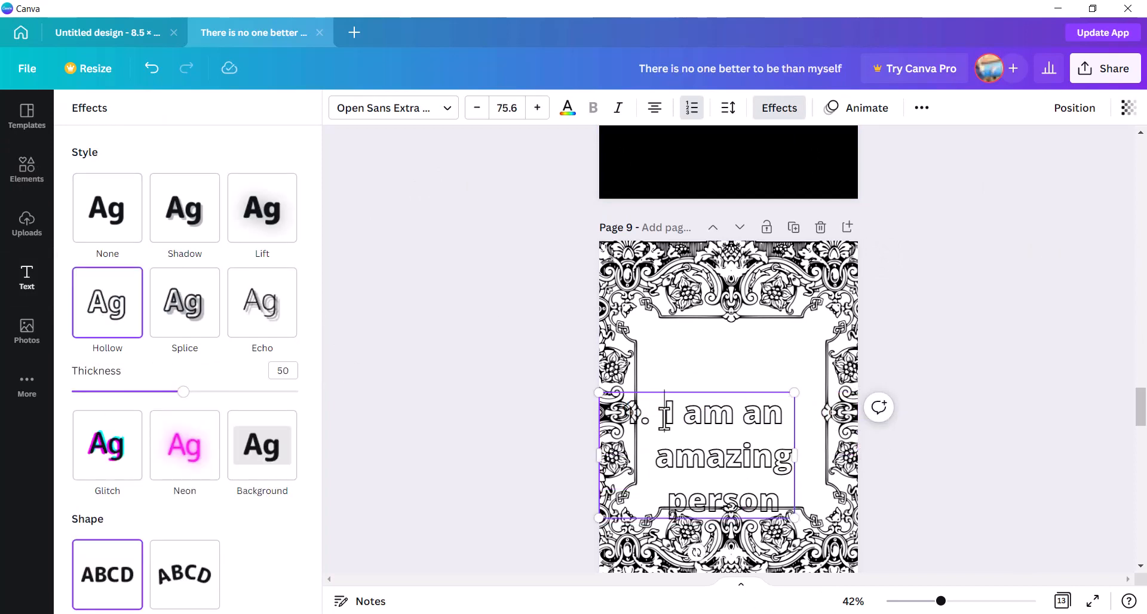
{"action": "key", "text": "BackSpace"}
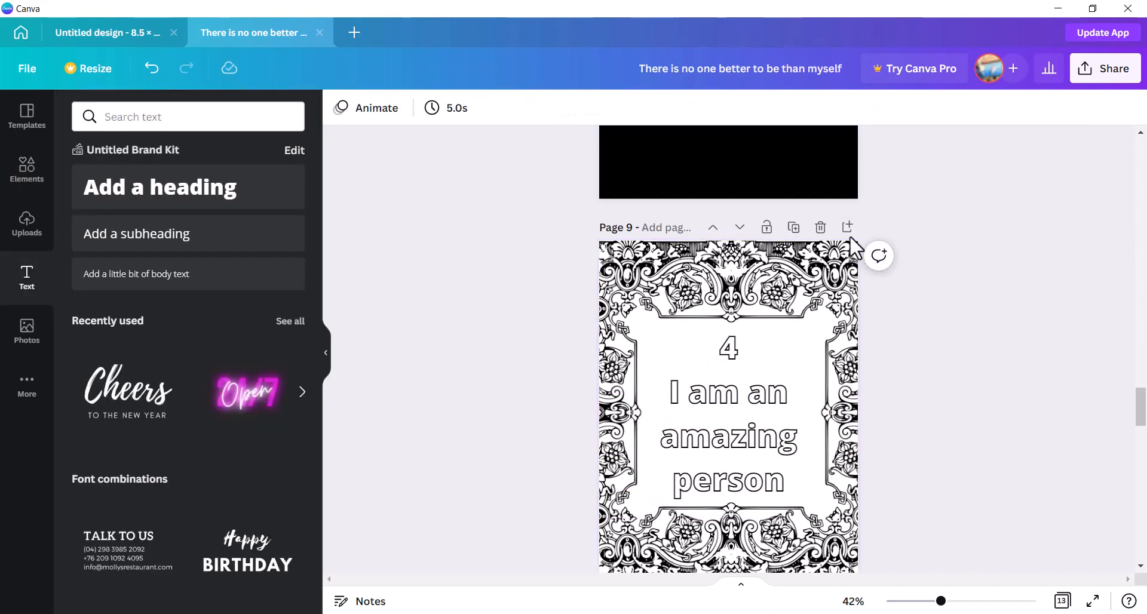
Add a blank page after page 9 and set its background to black.
{"action": "left_click", "coordinate": [849, 228]}
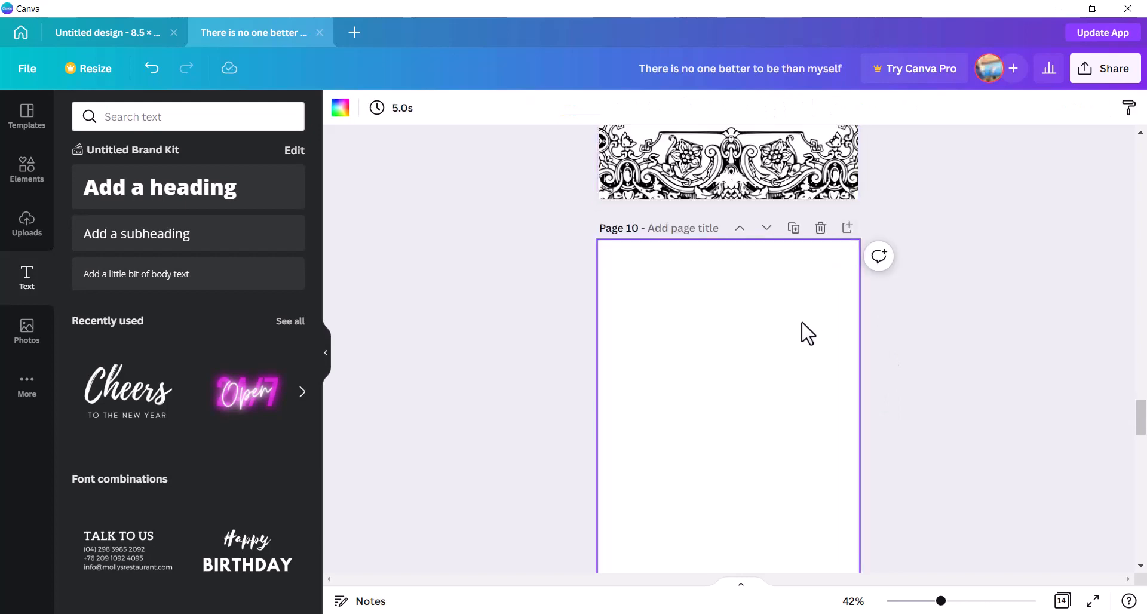
{"action": "left_click", "coordinate": [342, 111]}
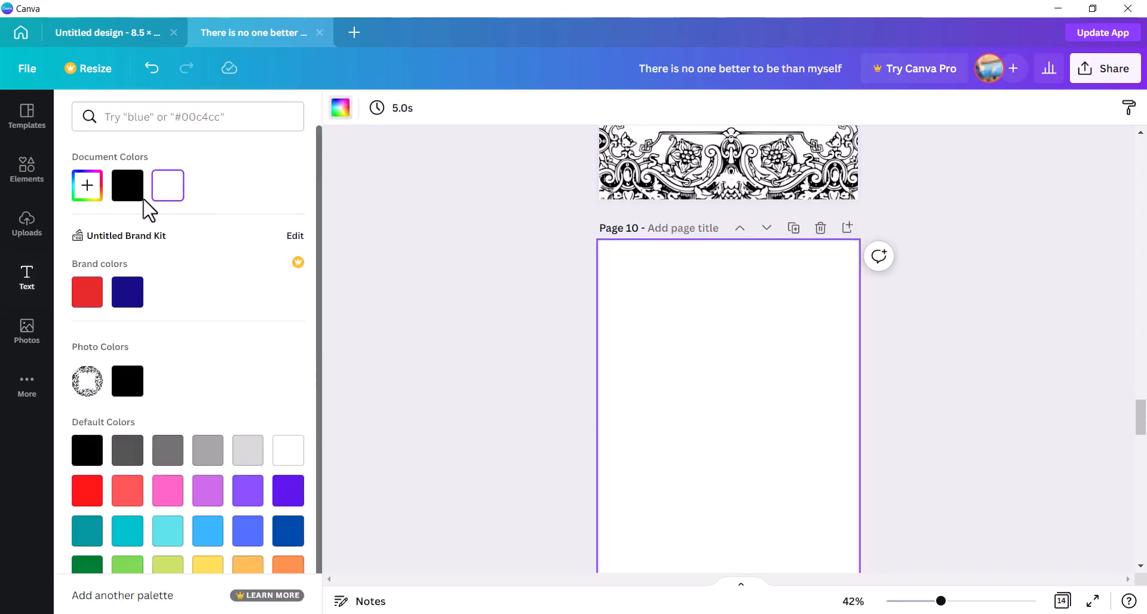
{"action": "left_click", "coordinate": [128, 185]}
{"action": "scroll", "coordinate": [827, 402], "scroll_direction": "down", "scroll_amount": 5}
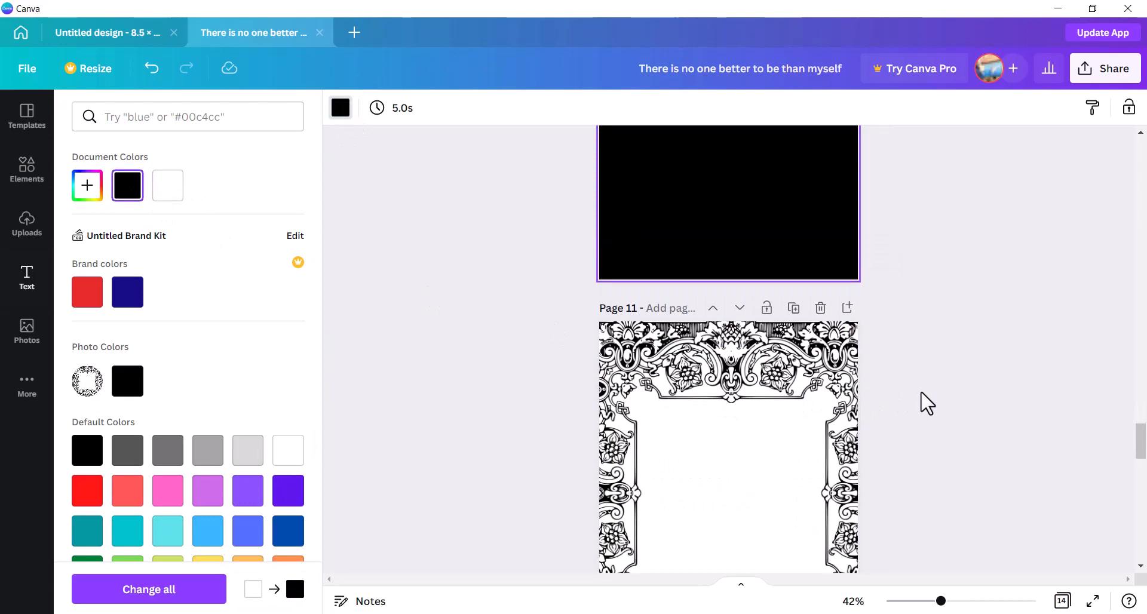
Review the affirmation pages and the black pages between them, back up to page 1.
{"action": "scroll", "coordinate": [924, 403], "scroll_direction": "up", "scroll_amount": 4}
{"action": "scroll", "coordinate": [926, 402], "scroll_direction": "up", "scroll_amount": 15}
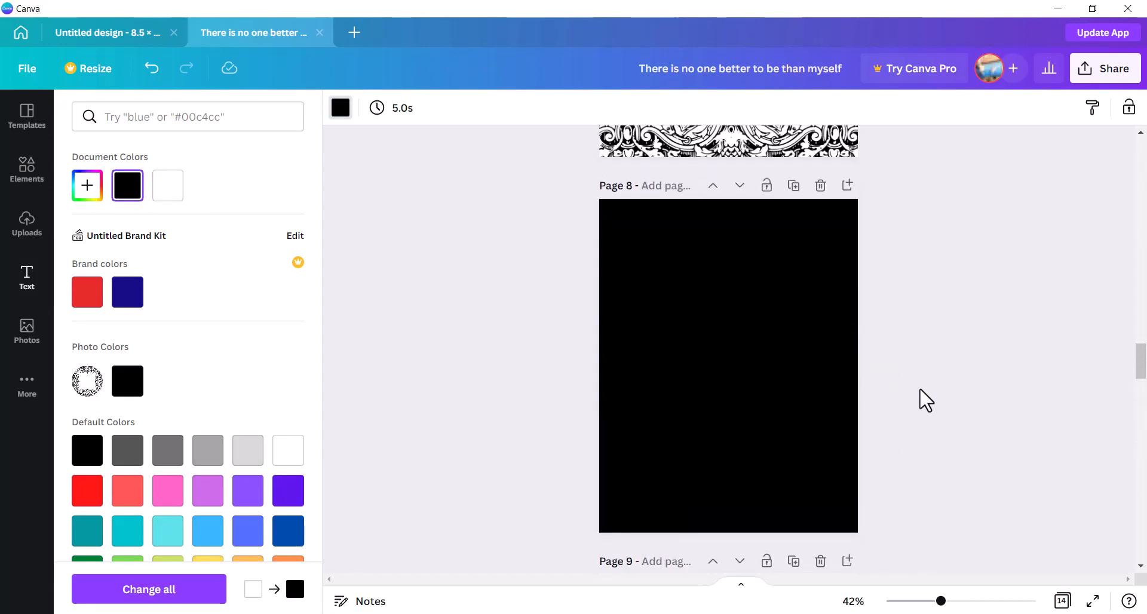
{"action": "scroll", "coordinate": [924, 400], "scroll_direction": "up", "scroll_amount": 10}
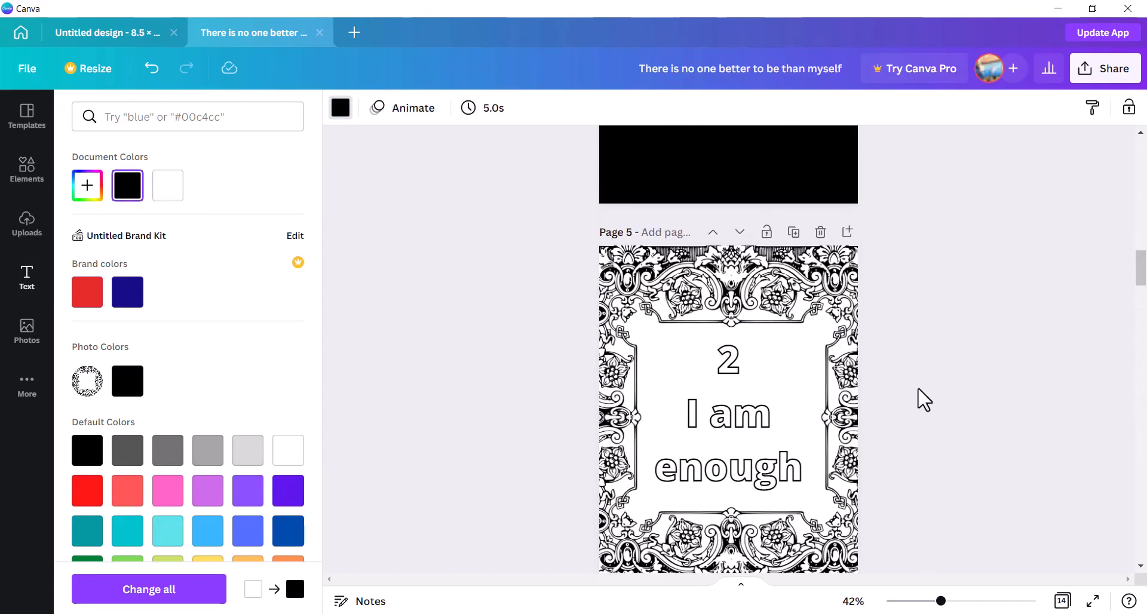
{"action": "scroll", "coordinate": [924, 399], "scroll_direction": "up", "scroll_amount": 2}
{"action": "scroll", "coordinate": [924, 399], "scroll_direction": "up", "scroll_amount": 4}
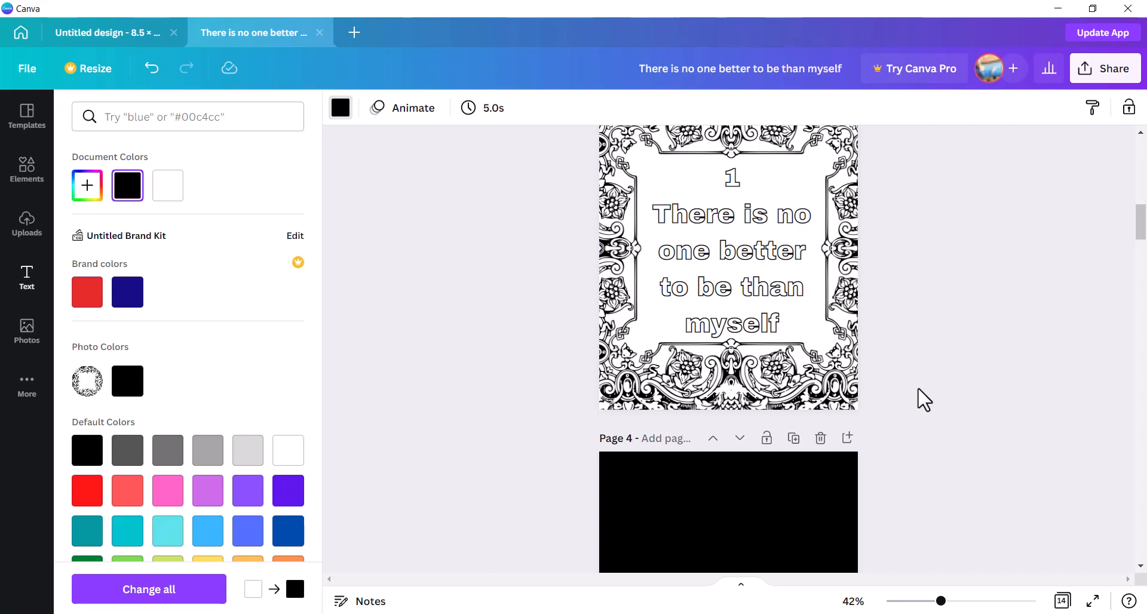
{"action": "scroll", "coordinate": [923, 400], "scroll_direction": "up", "scroll_amount": 1}
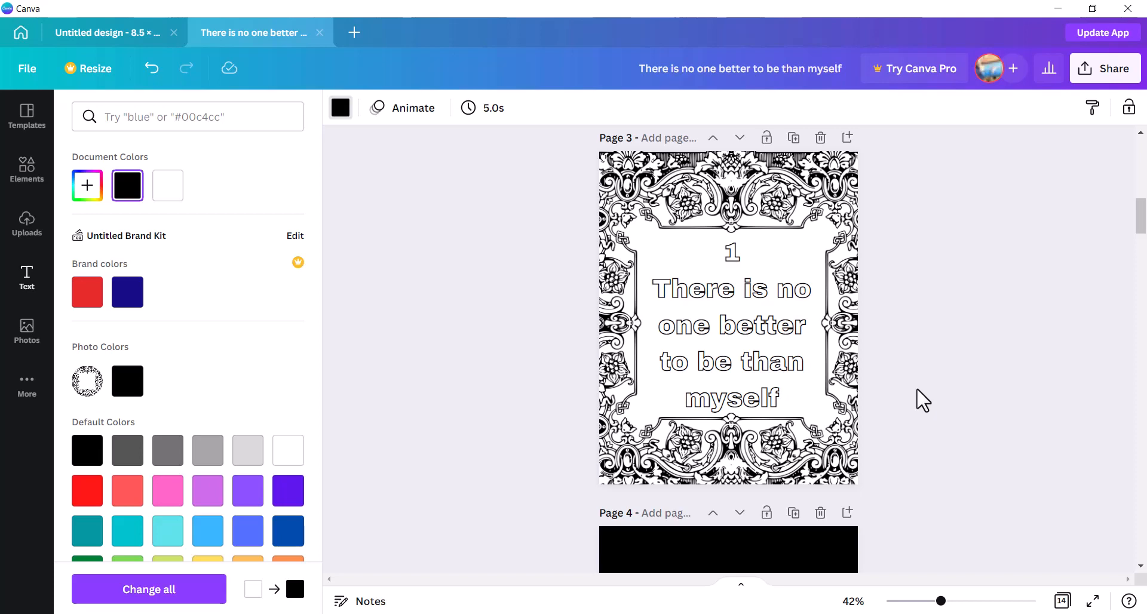
{"action": "scroll", "coordinate": [938, 410], "scroll_direction": "down", "scroll_amount": 4}
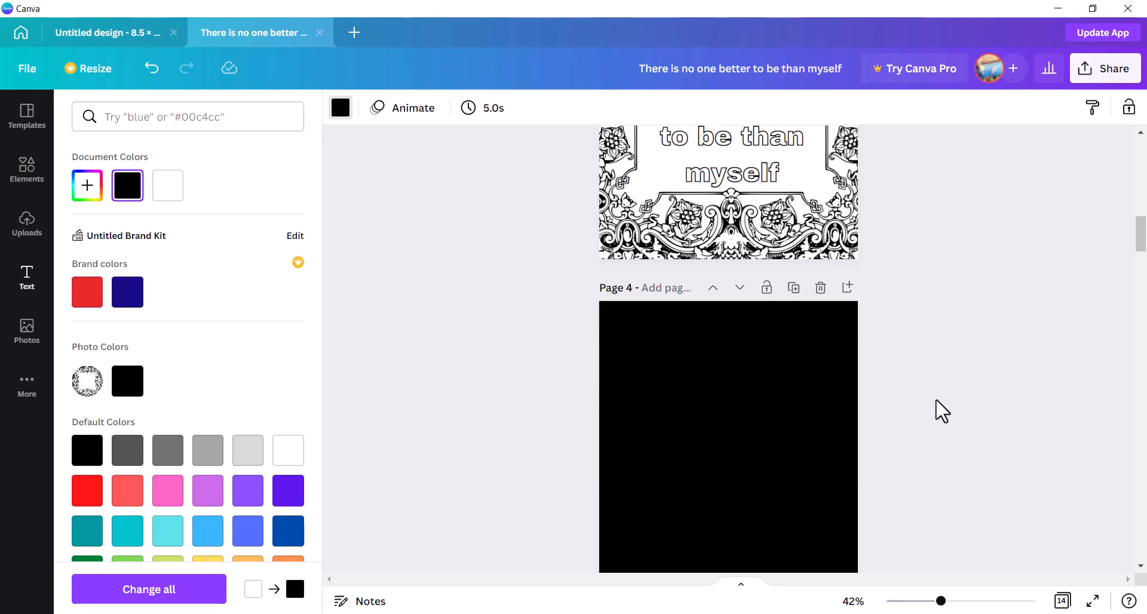
{"action": "scroll", "coordinate": [940, 411], "scroll_direction": "down", "scroll_amount": 3}
{"action": "scroll", "coordinate": [938, 413], "scroll_direction": "down", "scroll_amount": 4}
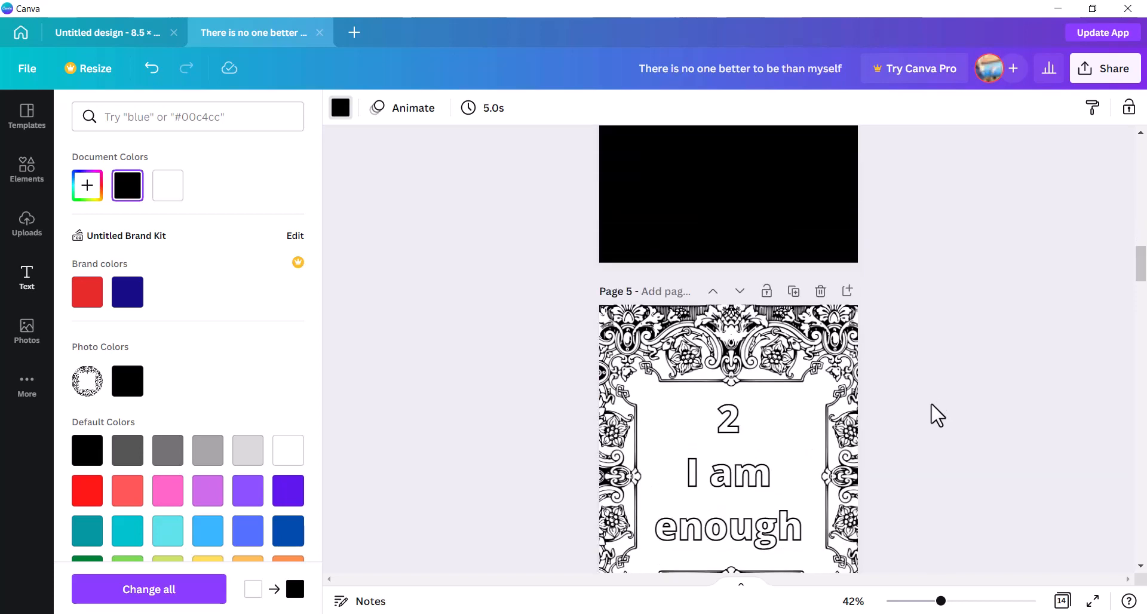
{"action": "scroll", "coordinate": [938, 415], "scroll_direction": "down", "scroll_amount": 1}
{"action": "scroll", "coordinate": [937, 416], "scroll_direction": "up", "scroll_amount": 14}
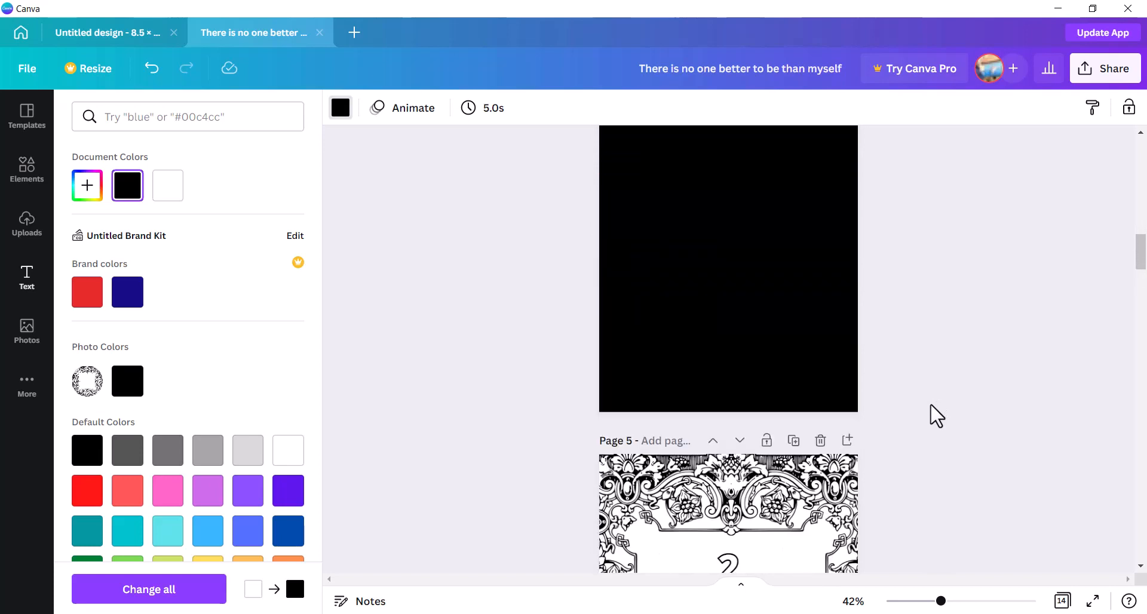
{"action": "scroll", "coordinate": [937, 417], "scroll_direction": "up", "scroll_amount": 9}
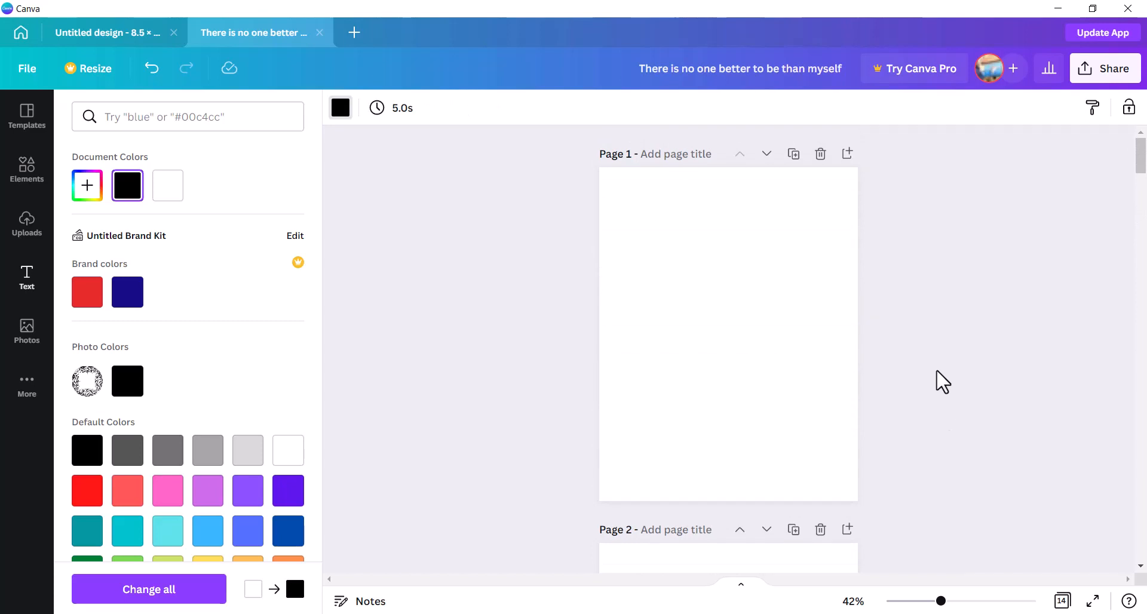
{"action": "left_click", "coordinate": [964, 338]}
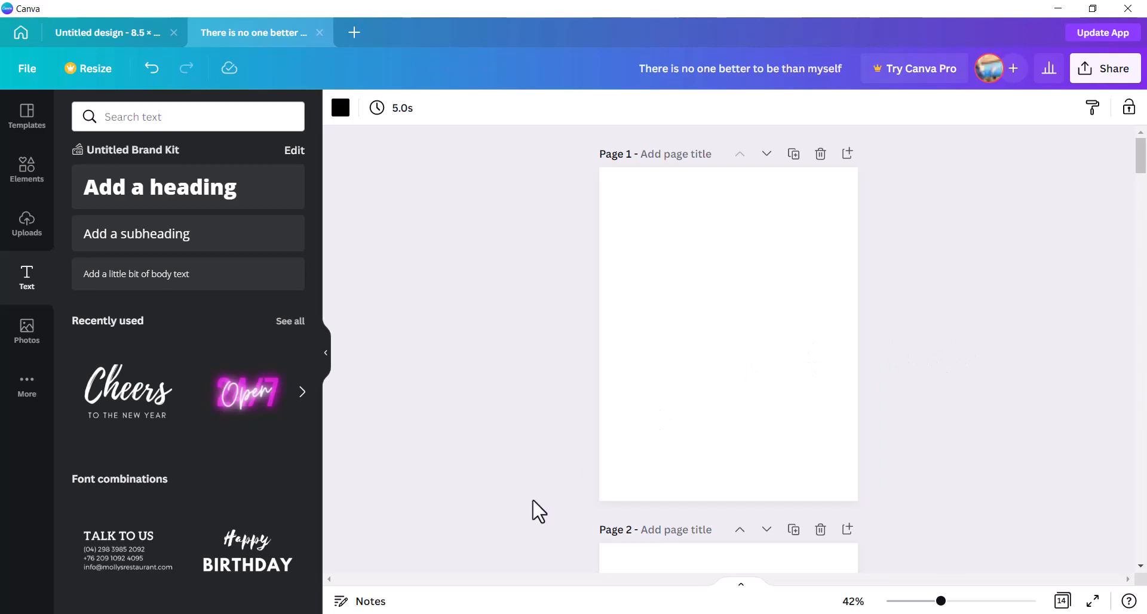
Switch to Pixabay in the browser, search its vector graphics for "cartoon" and browse the resulting images.
{"action": "left_click", "coordinate": [513, 613]}
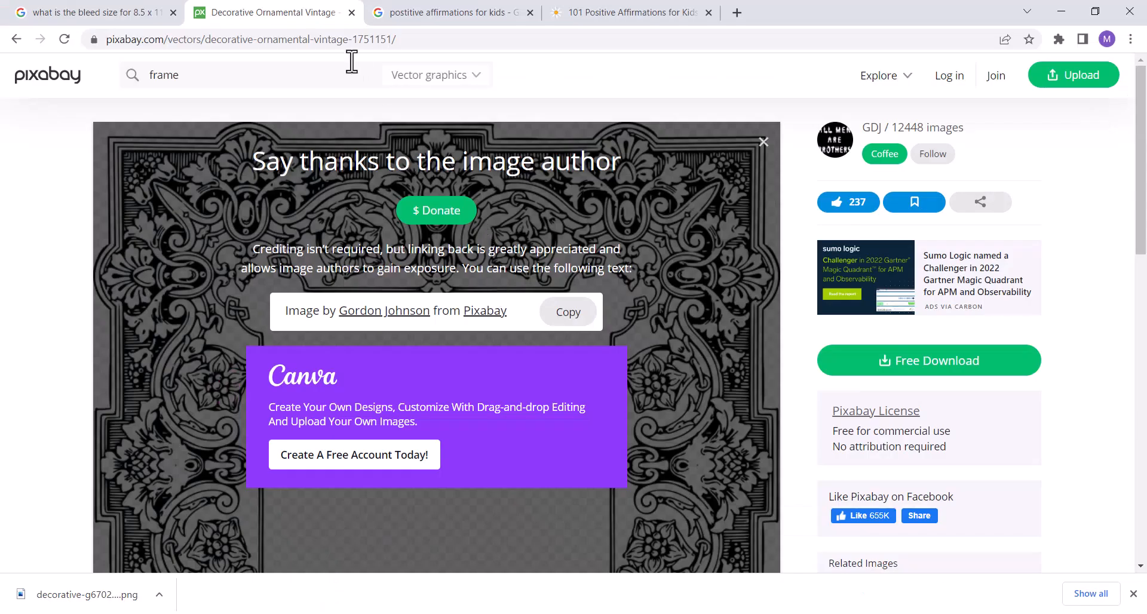
{"action": "type", "text": "cartoon"}
{"action": "key", "text": "Return"}
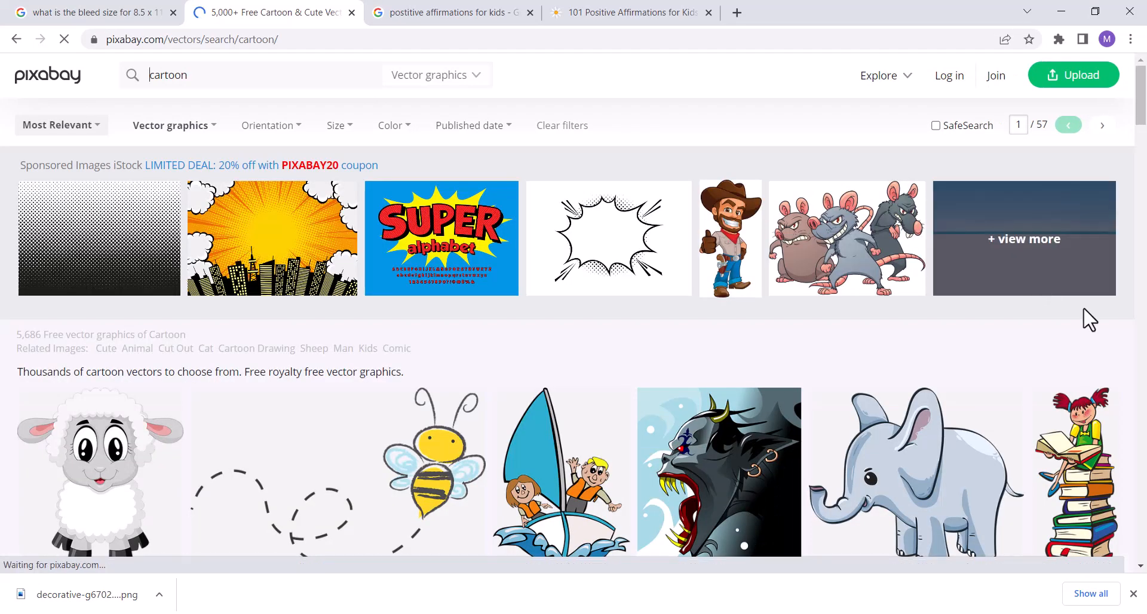
{"action": "scroll", "coordinate": [673, 312], "scroll_direction": "down", "scroll_amount": 6}
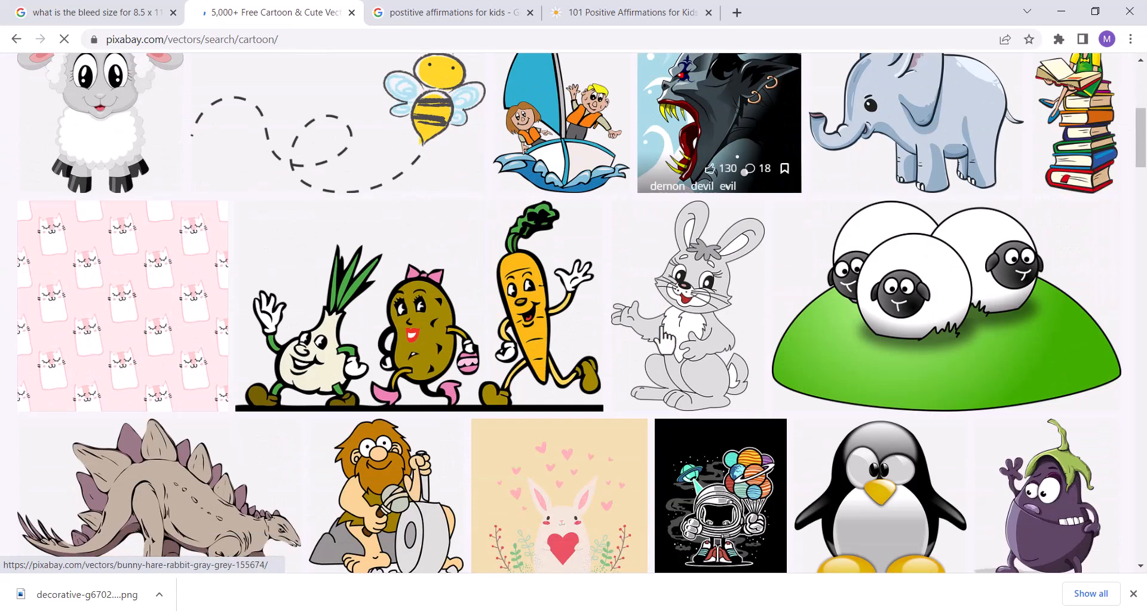
{"action": "scroll", "coordinate": [665, 347], "scroll_direction": "down", "scroll_amount": 6}
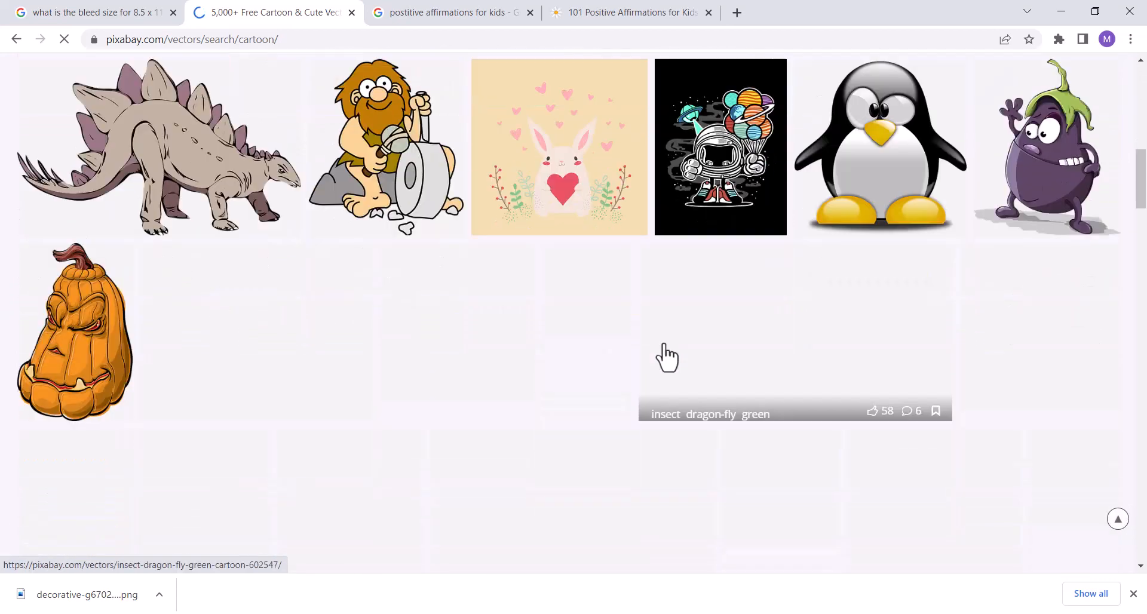
Browse further through the cartoon vector graphics in the search results.
{"action": "scroll", "coordinate": [664, 355], "scroll_direction": "down", "scroll_amount": 7}
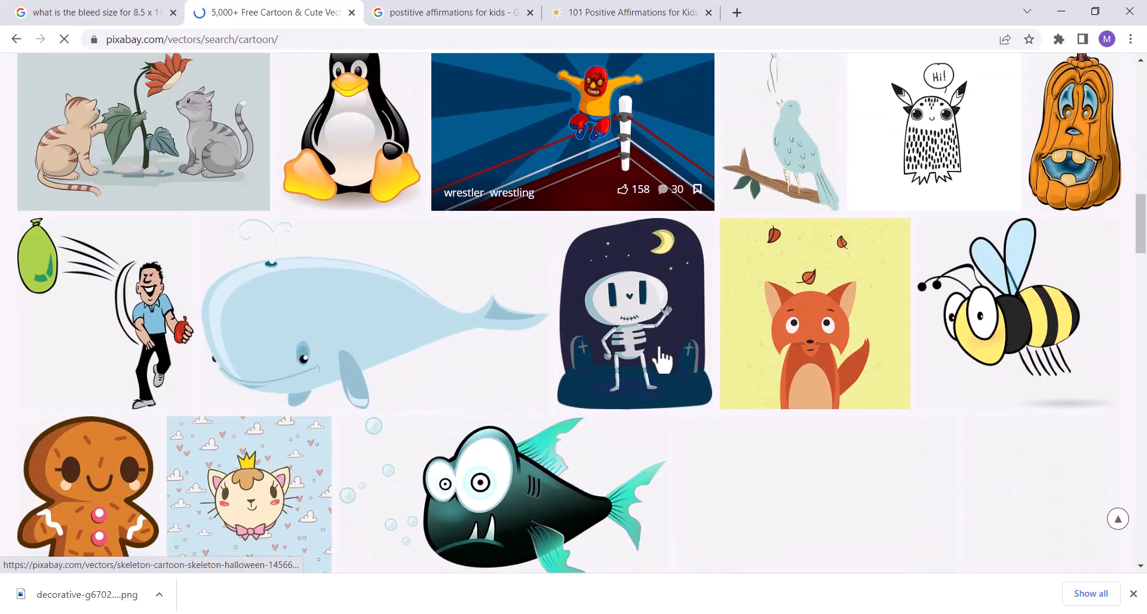
{"action": "scroll", "coordinate": [637, 345], "scroll_direction": "down", "scroll_amount": 4}
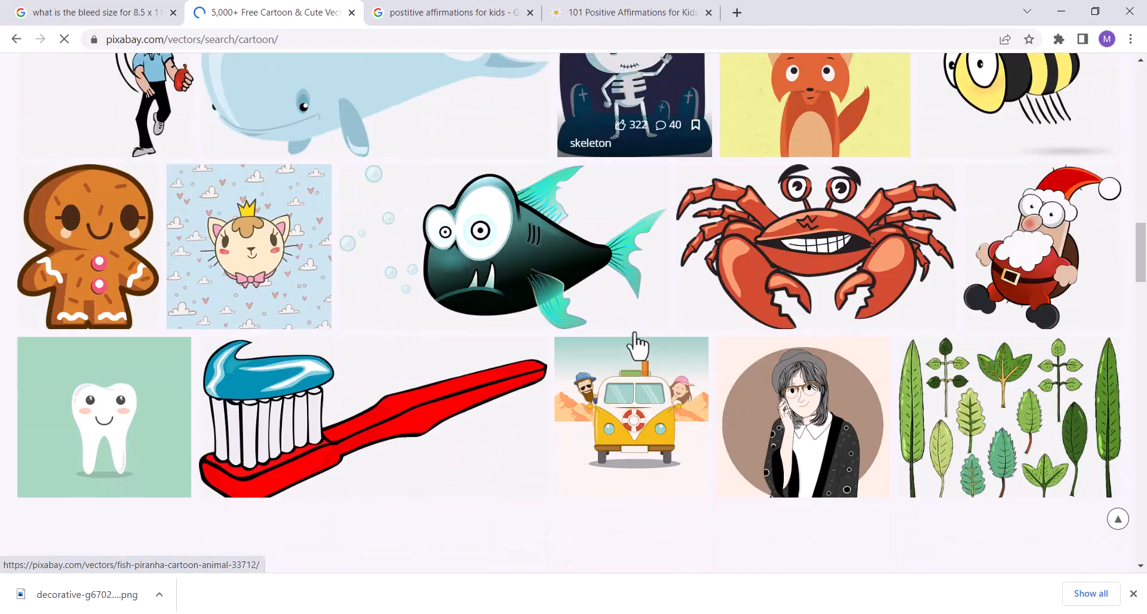
{"action": "scroll", "coordinate": [637, 345], "scroll_direction": "down", "scroll_amount": 3}
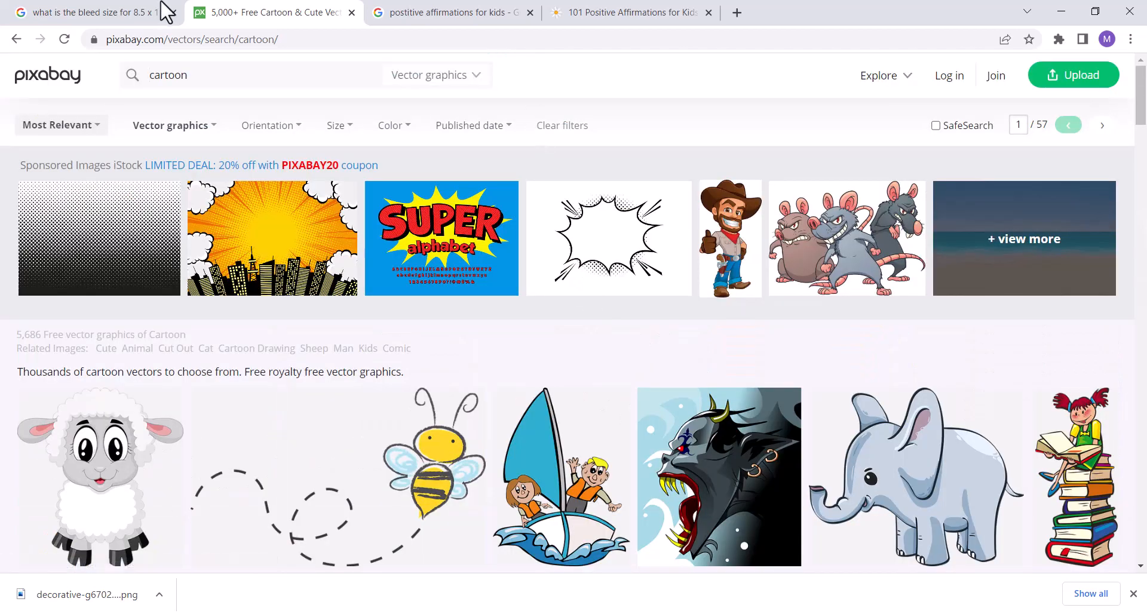
Limit the cartoon search to illustrations and look through the first page of results for a suitable colouring-style image.
{"action": "left_click", "coordinate": [471, 78]}
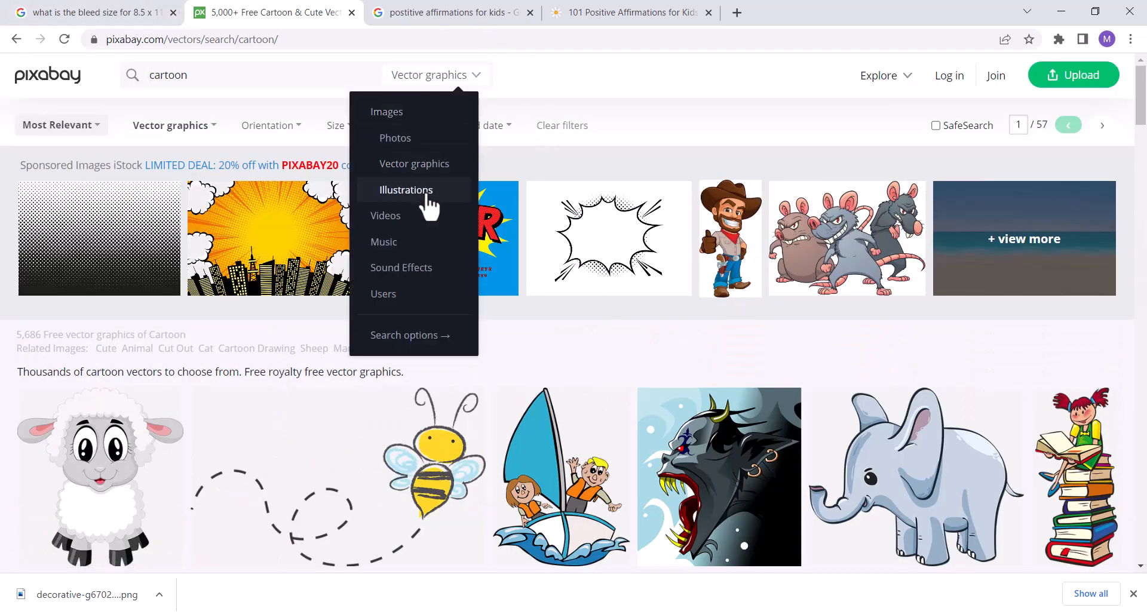
{"action": "left_click", "coordinate": [407, 190]}
{"action": "scroll", "coordinate": [588, 334], "scroll_direction": "down", "scroll_amount": 3}
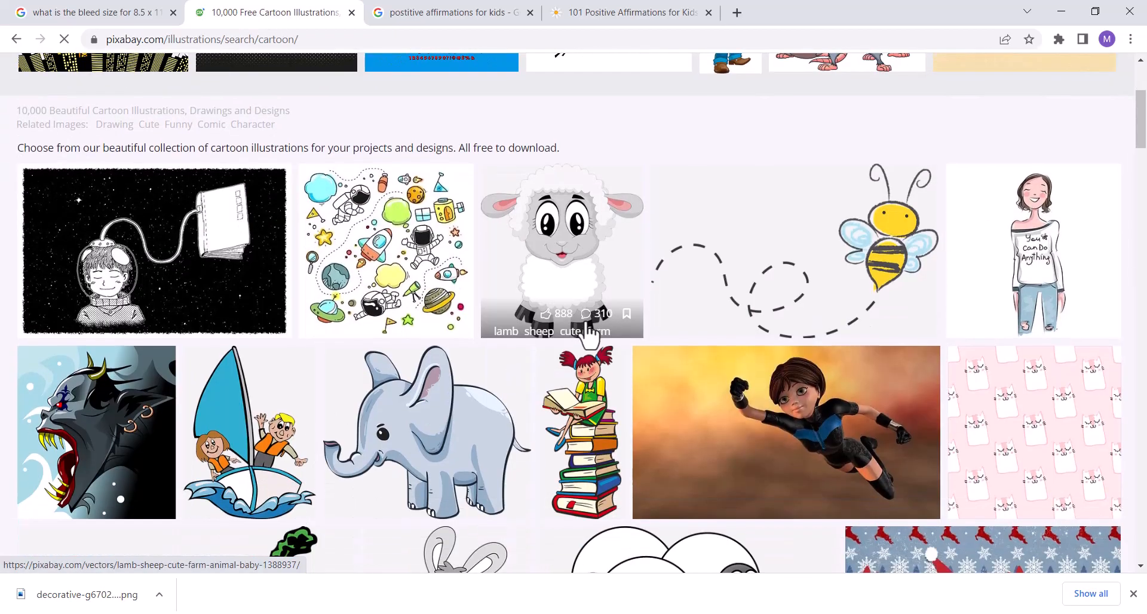
{"action": "scroll", "coordinate": [588, 335], "scroll_direction": "down", "scroll_amount": 5}
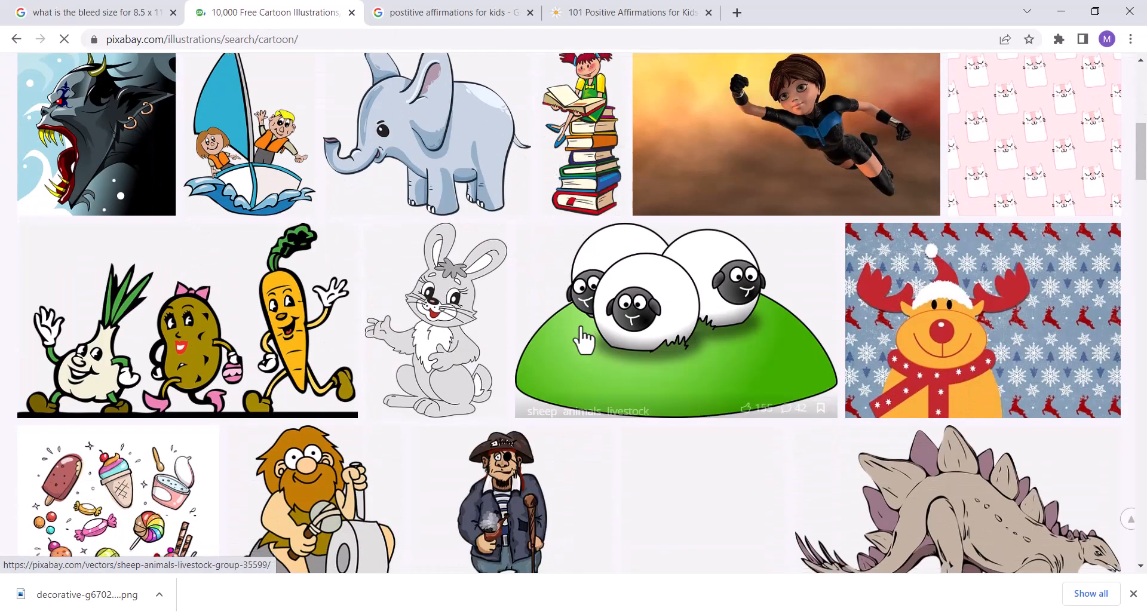
{"action": "scroll", "coordinate": [582, 337], "scroll_direction": "down", "scroll_amount": 5}
{"action": "scroll", "coordinate": [583, 337], "scroll_direction": "down", "scroll_amount": 4}
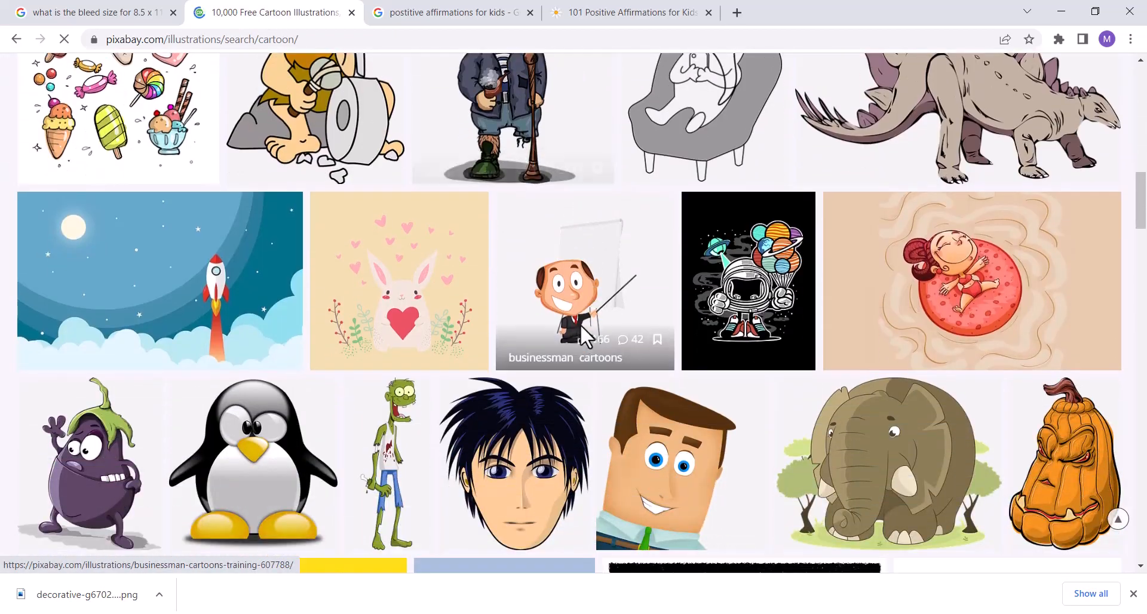
{"action": "scroll", "coordinate": [582, 335], "scroll_direction": "down", "scroll_amount": 4}
{"action": "scroll", "coordinate": [584, 339], "scroll_direction": "down", "scroll_amount": 3}
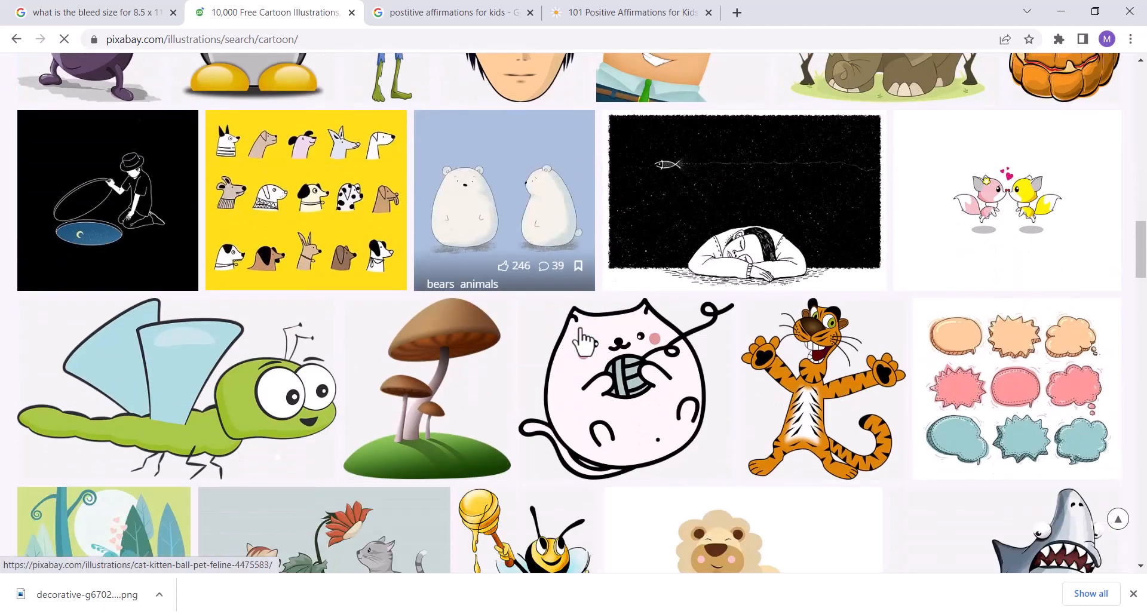
{"action": "scroll", "coordinate": [583, 334], "scroll_direction": "down", "scroll_amount": 4}
{"action": "scroll", "coordinate": [576, 334], "scroll_direction": "down", "scroll_amount": 4}
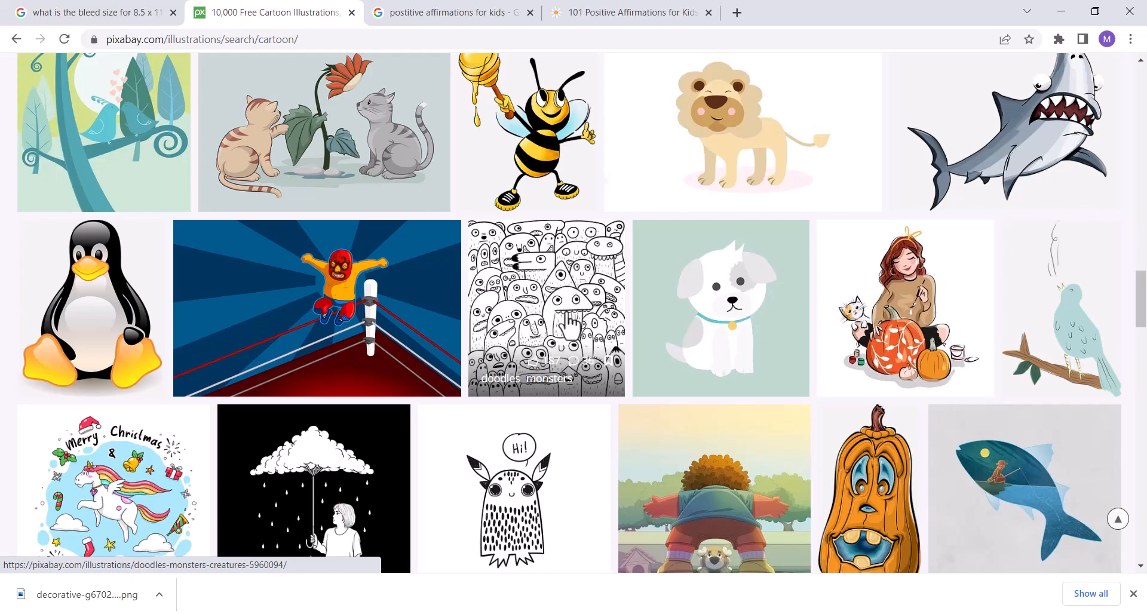
{"action": "scroll", "coordinate": [572, 323], "scroll_direction": "down", "scroll_amount": 3}
{"action": "scroll", "coordinate": [574, 311], "scroll_direction": "down", "scroll_amount": 4}
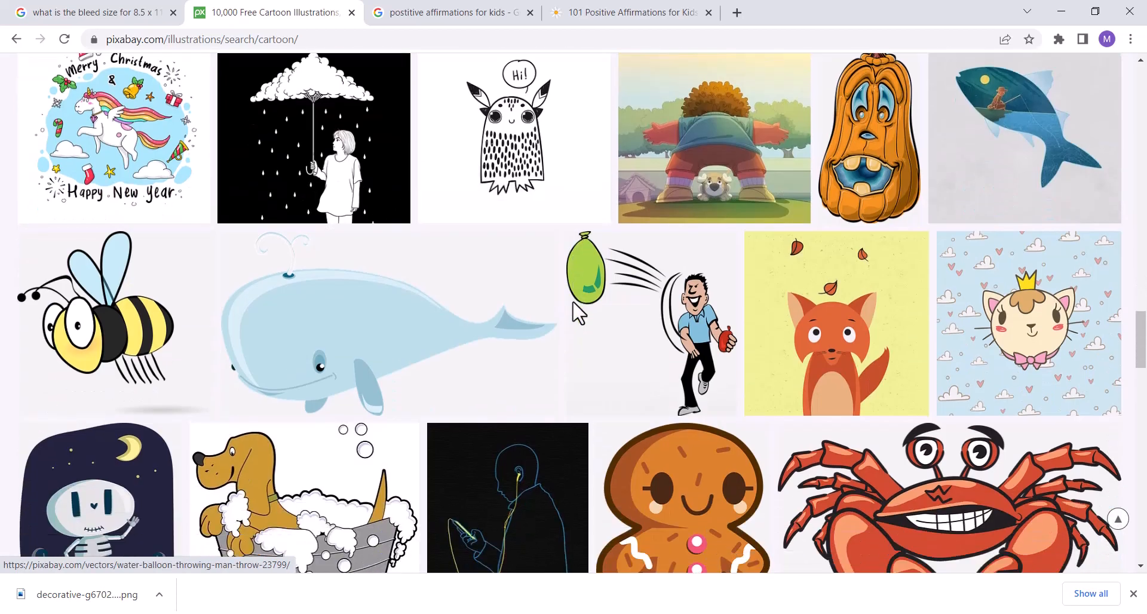
{"action": "scroll", "coordinate": [574, 308], "scroll_direction": "down", "scroll_amount": 6}
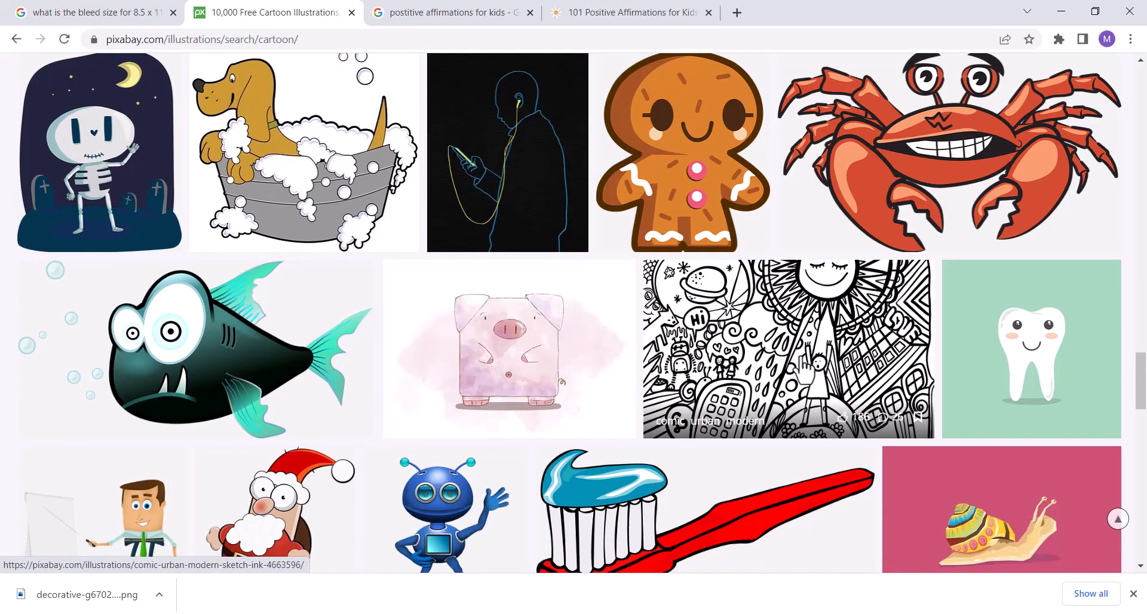
{"action": "scroll", "coordinate": [638, 337], "scroll_direction": "down", "scroll_amount": 20}
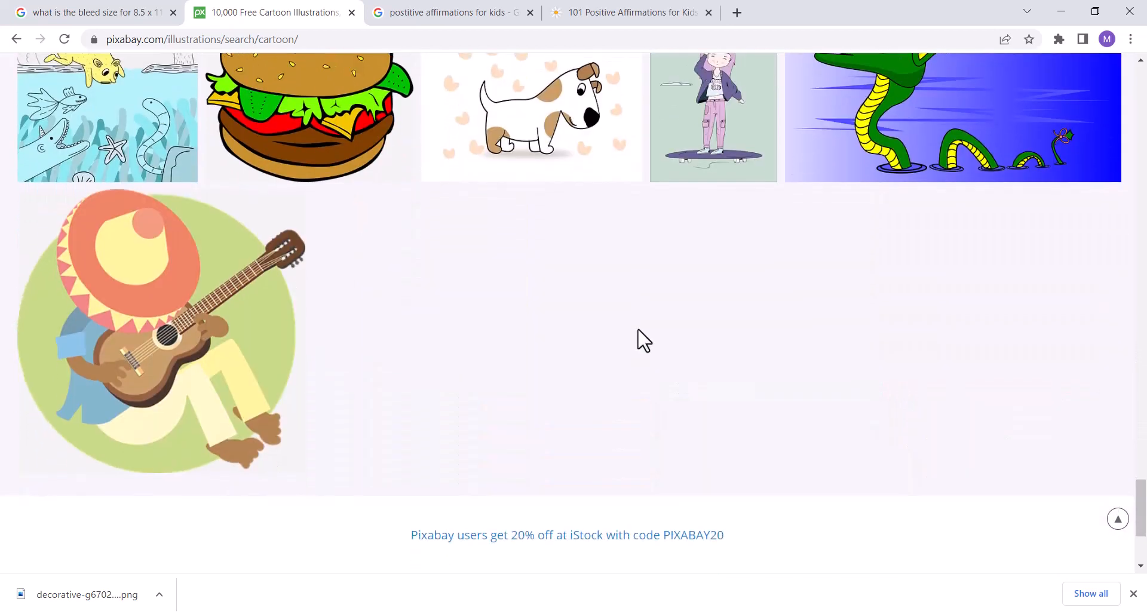
{"action": "scroll", "coordinate": [638, 340], "scroll_direction": "down", "scroll_amount": 2}
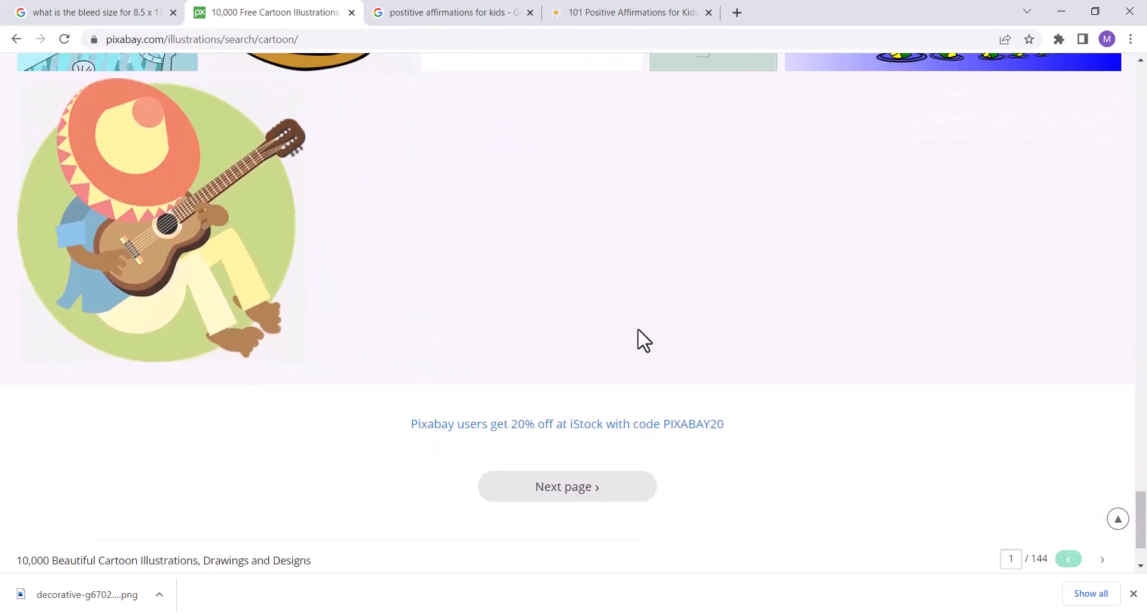
Open the second page of cartoon illustrations and look through its images.
{"action": "left_click", "coordinate": [579, 499]}
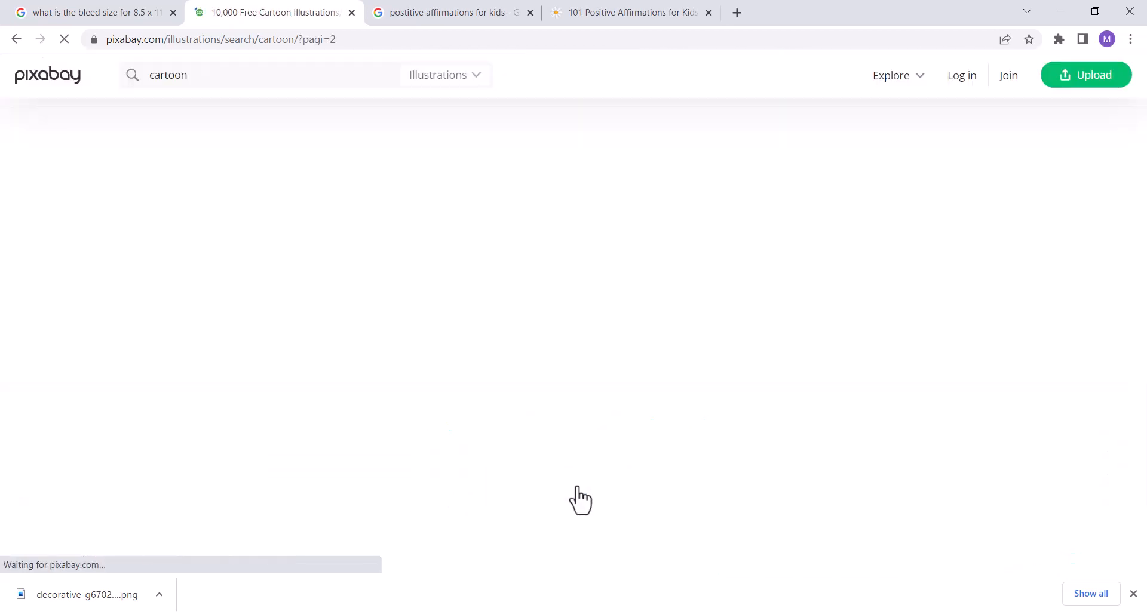
{"action": "scroll", "coordinate": [578, 499], "scroll_direction": "down", "scroll_amount": 10}
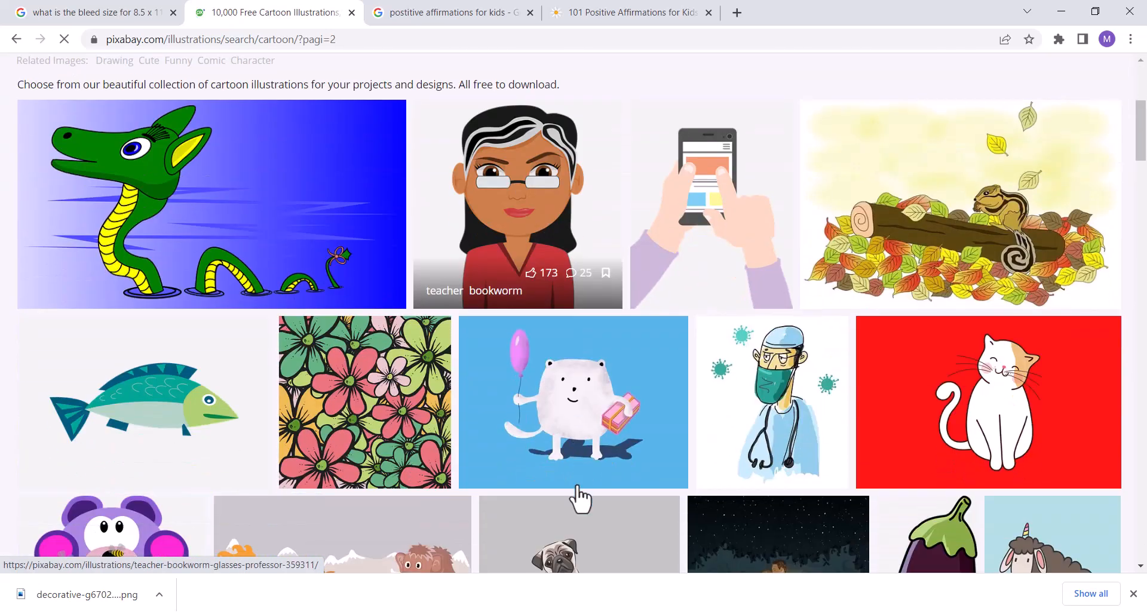
{"action": "scroll", "coordinate": [579, 493], "scroll_direction": "down", "scroll_amount": 4}
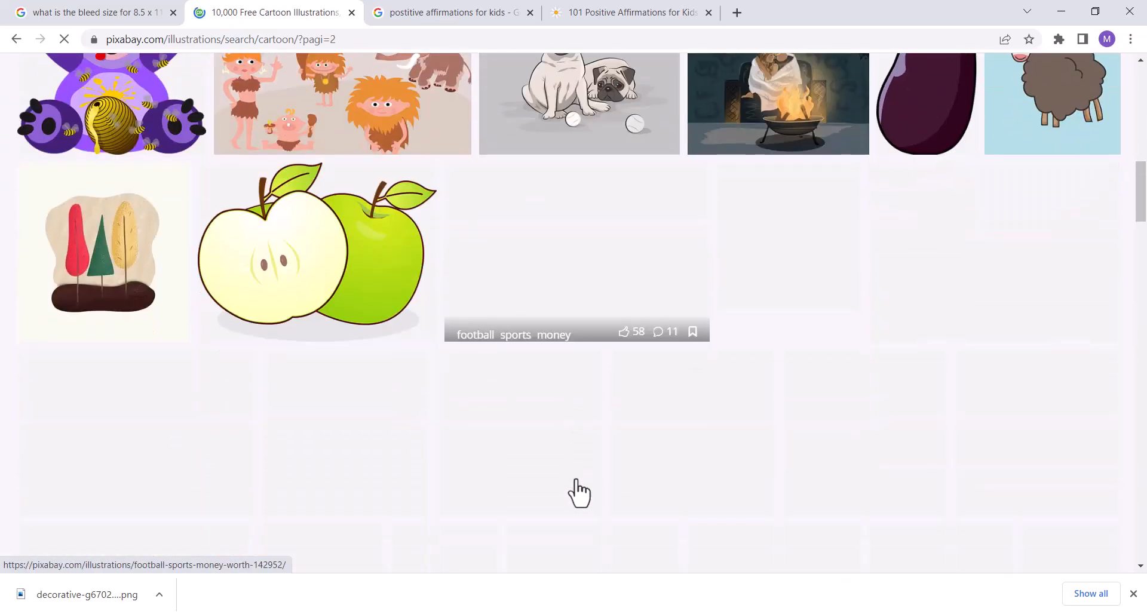
{"action": "scroll", "coordinate": [878, 167], "scroll_direction": "down", "scroll_amount": 6}
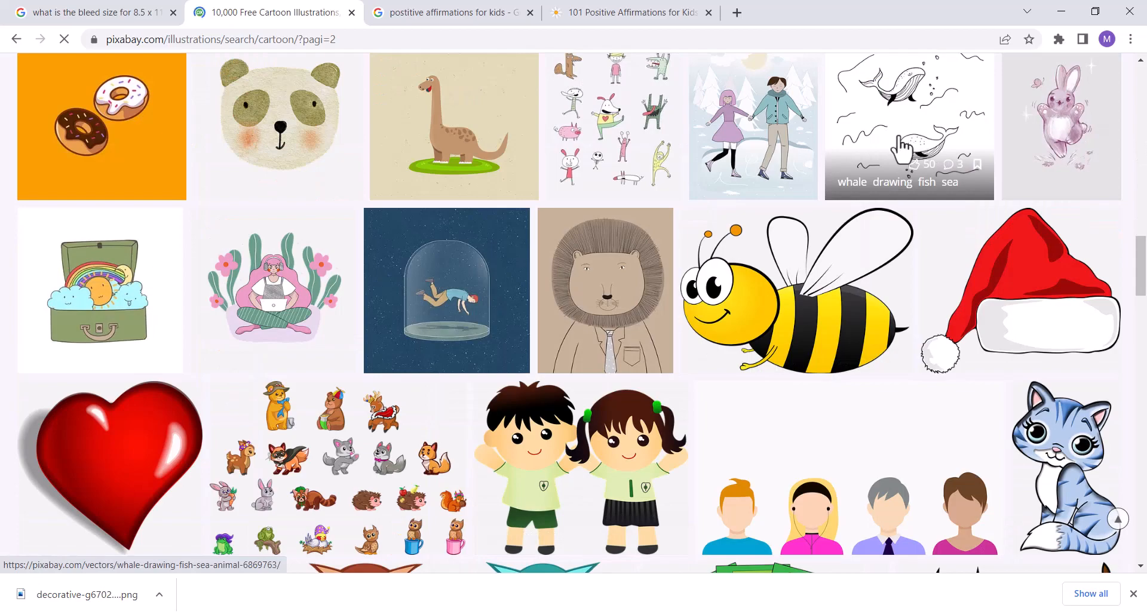
{"action": "scroll", "coordinate": [878, 169], "scroll_direction": "up", "scroll_amount": 1}
{"action": "scroll", "coordinate": [450, 315], "scroll_direction": "down", "scroll_amount": 3}
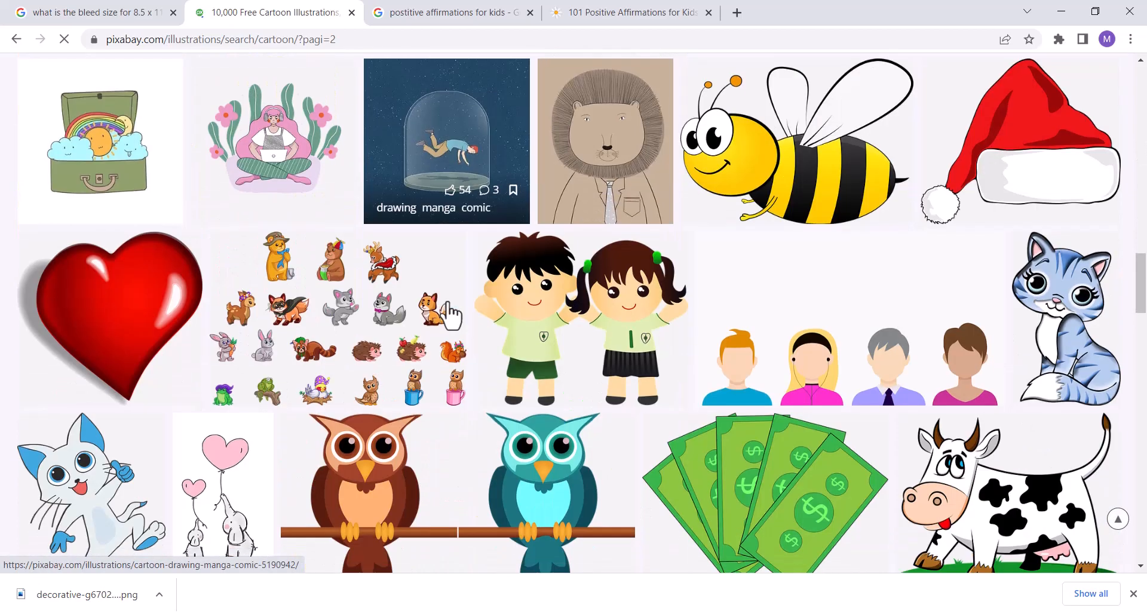
{"action": "scroll", "coordinate": [450, 315], "scroll_direction": "down", "scroll_amount": 3}
{"action": "scroll", "coordinate": [450, 315], "scroll_direction": "down", "scroll_amount": 10}
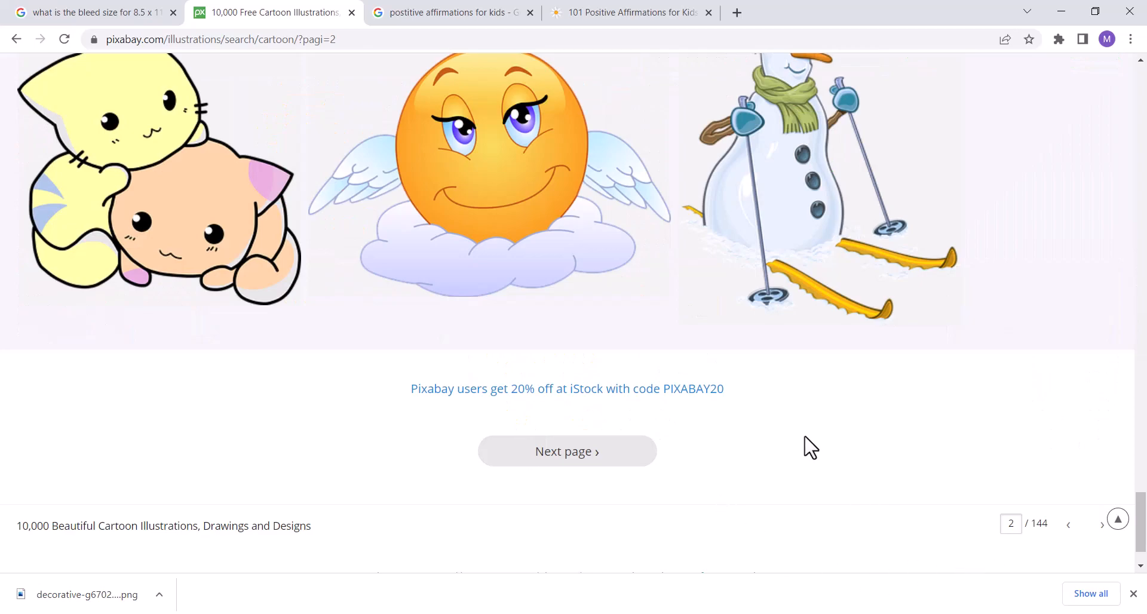
Find the black-and-white "comic urban modern" illustration with the smiling sun and download it as a 1920×1179 PNG.
{"action": "scroll", "coordinate": [804, 436], "scroll_direction": "up", "scroll_amount": 2}
{"action": "scroll", "coordinate": [963, 480], "scroll_direction": "down", "scroll_amount": 2}
{"action": "scroll", "coordinate": [593, 288], "scroll_direction": "down", "scroll_amount": 10}
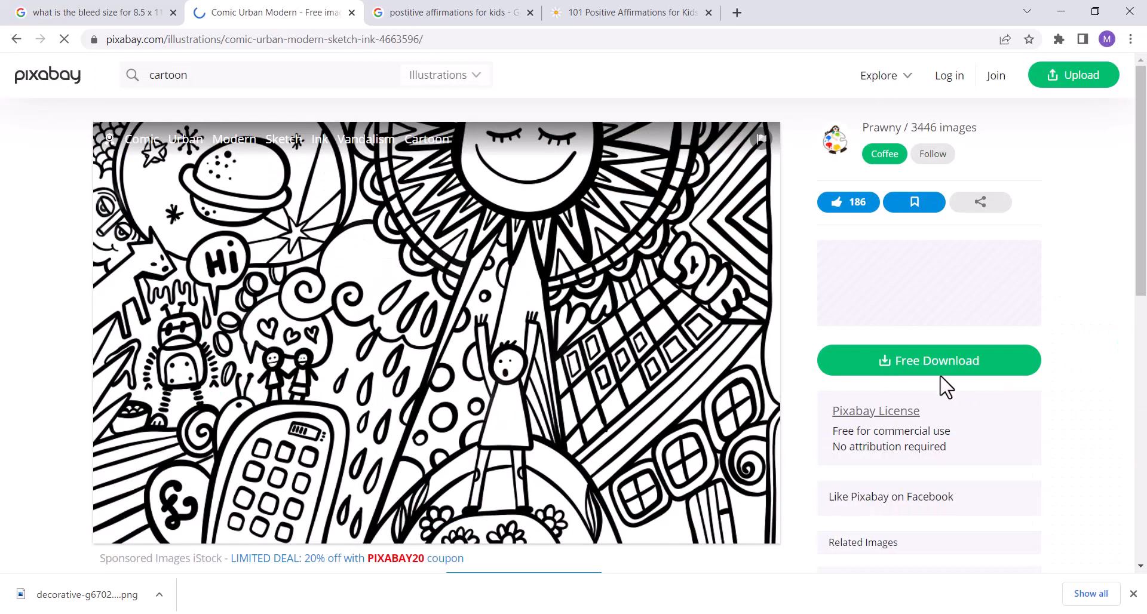
{"action": "left_click", "coordinate": [930, 375]}
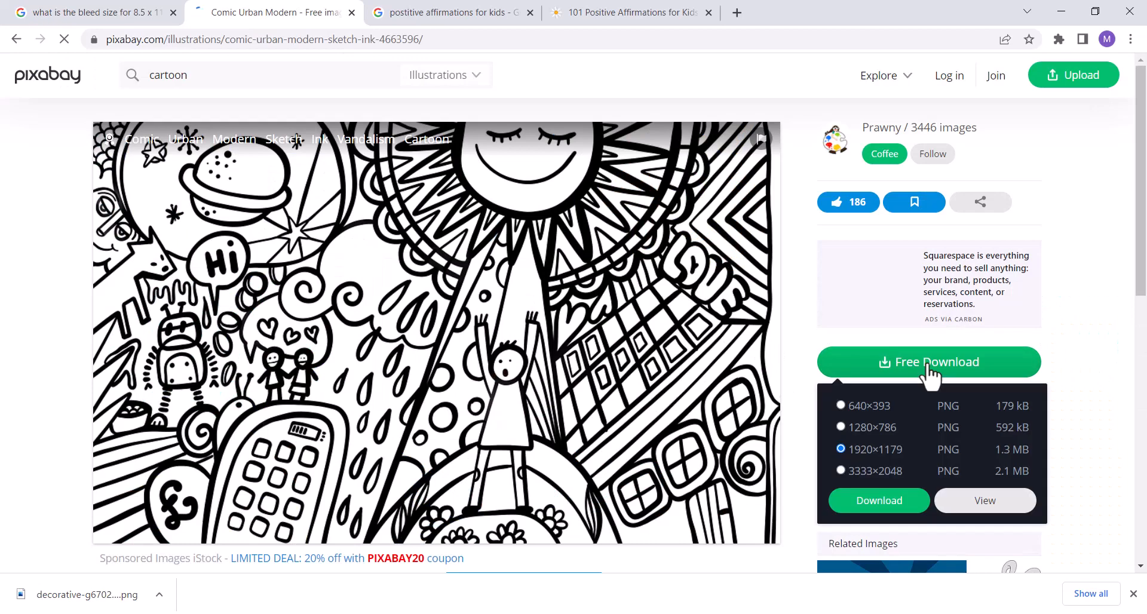
{"action": "left_click", "coordinate": [870, 499]}
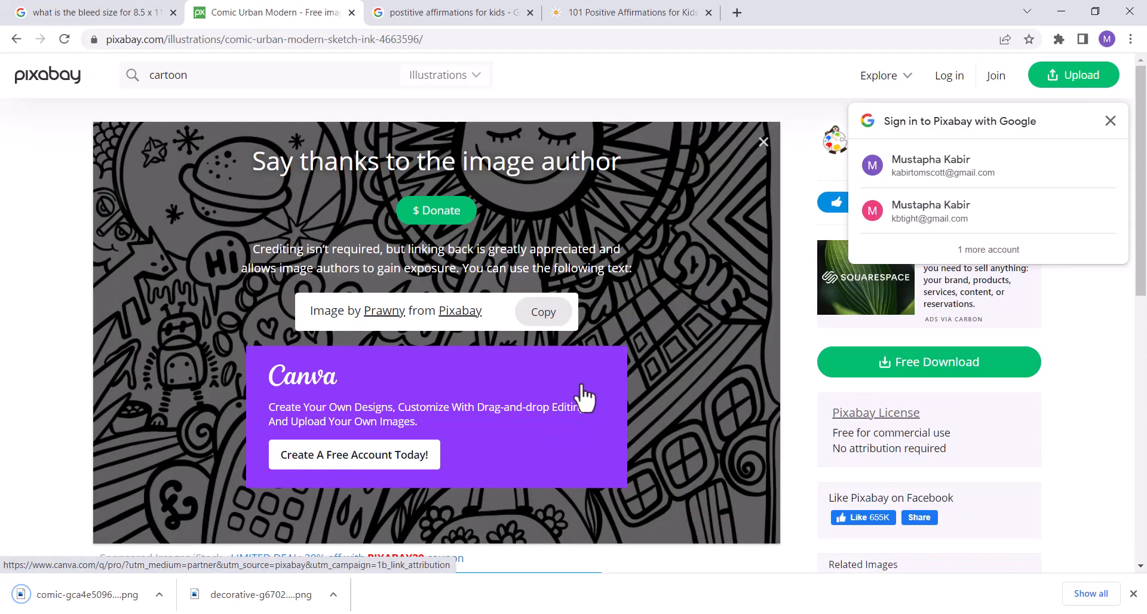
Switch back to Canva, upload the downloaded comic PNG and place it on page 1.
{"action": "left_click", "coordinate": [548, 613]}
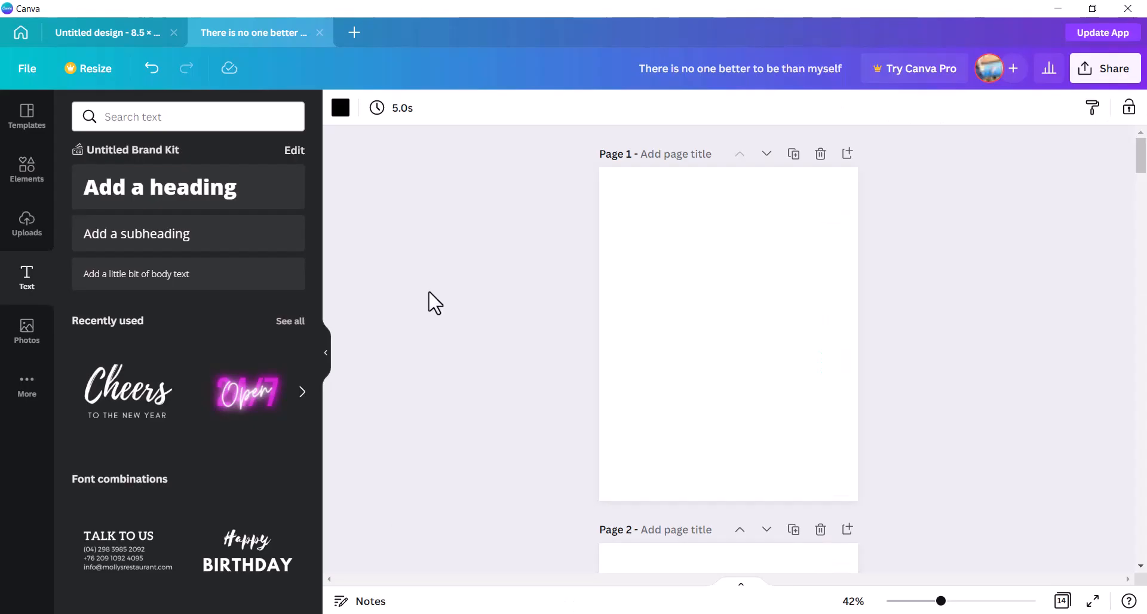
{"action": "left_click", "coordinate": [429, 292]}
{"action": "left_click", "coordinate": [27, 230]}
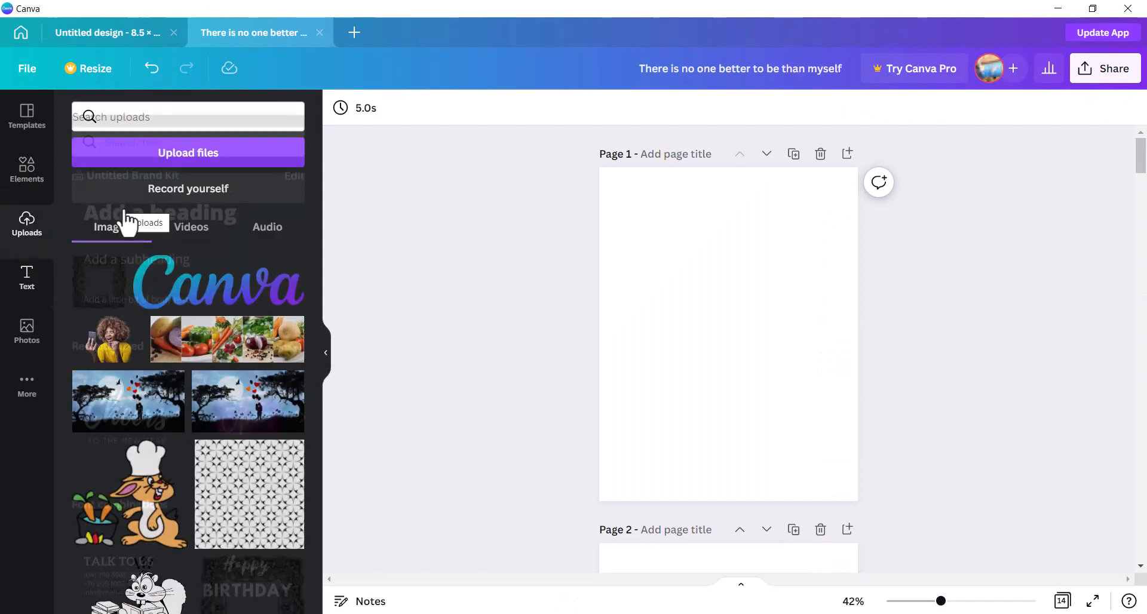
{"action": "left_click", "coordinate": [173, 170]}
{"action": "double_click", "coordinate": [203, 146]}
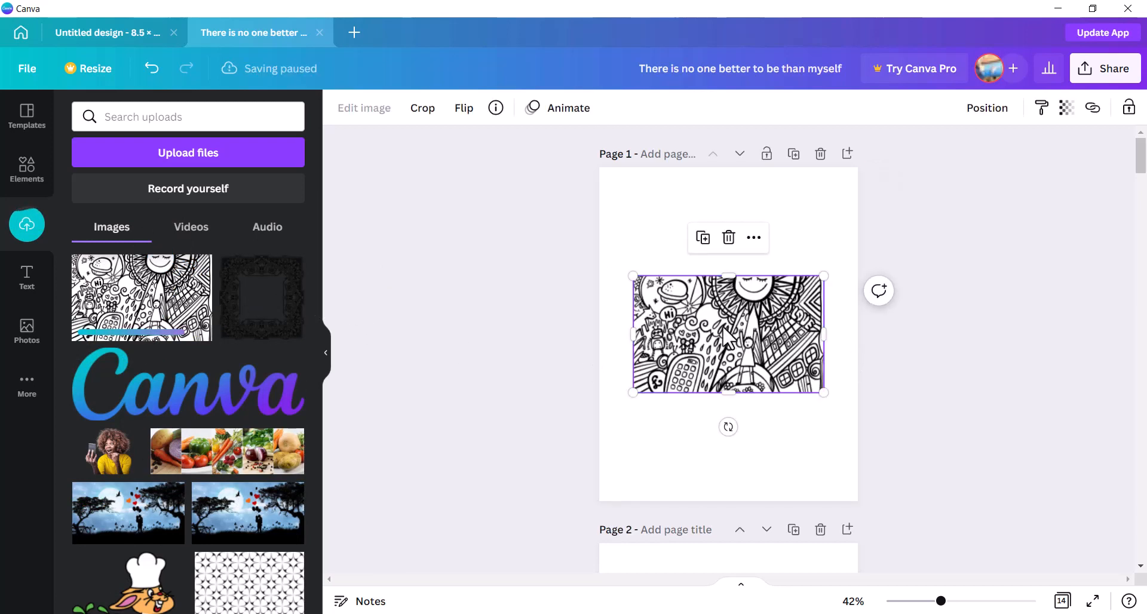
Align the comic illustration with page 1's upper-left corner and enlarge it to cover the whole page.
{"action": "mouse_move", "coordinate": [725, 323]}
{"action": "left_mouse_down"}
{"action": "mouse_move", "coordinate": [705, 295]}
{"action": "mouse_move", "coordinate": [691, 215]}
{"action": "left_mouse_up"}
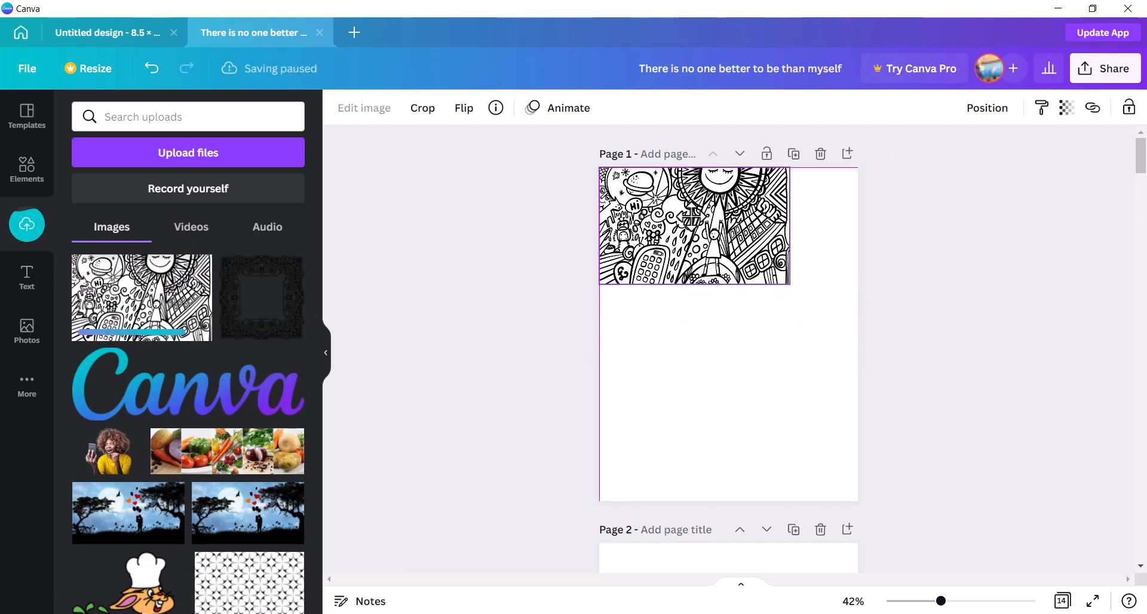
{"action": "left_click_drag", "start_coordinate": [791, 282], "coordinate": [825, 337]}
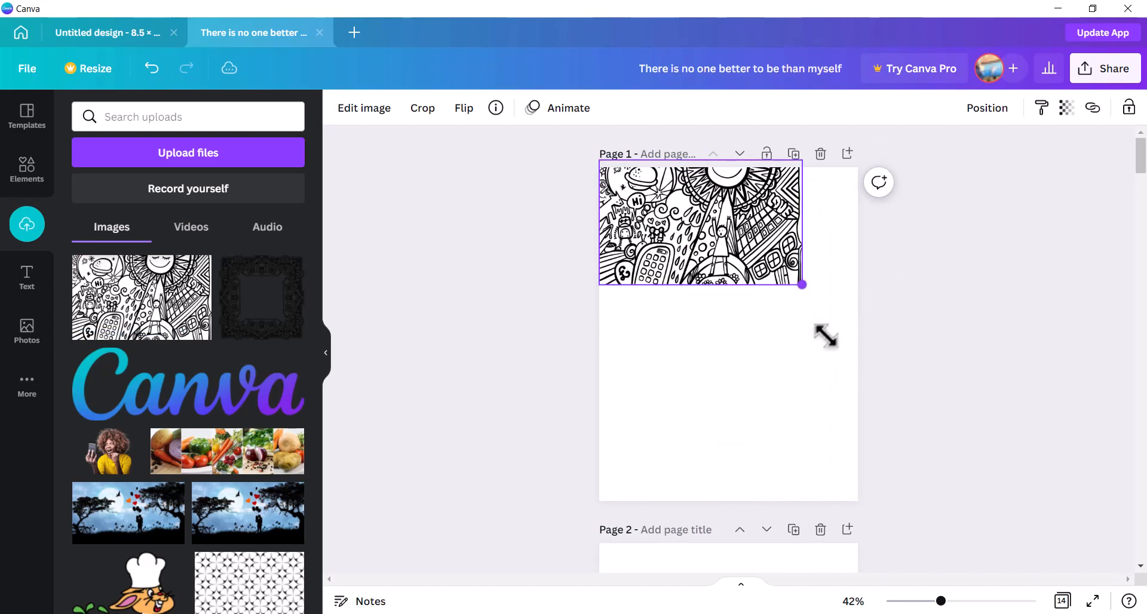
{"action": "left_click_drag", "start_coordinate": [730, 492], "coordinate": [730, 512]}
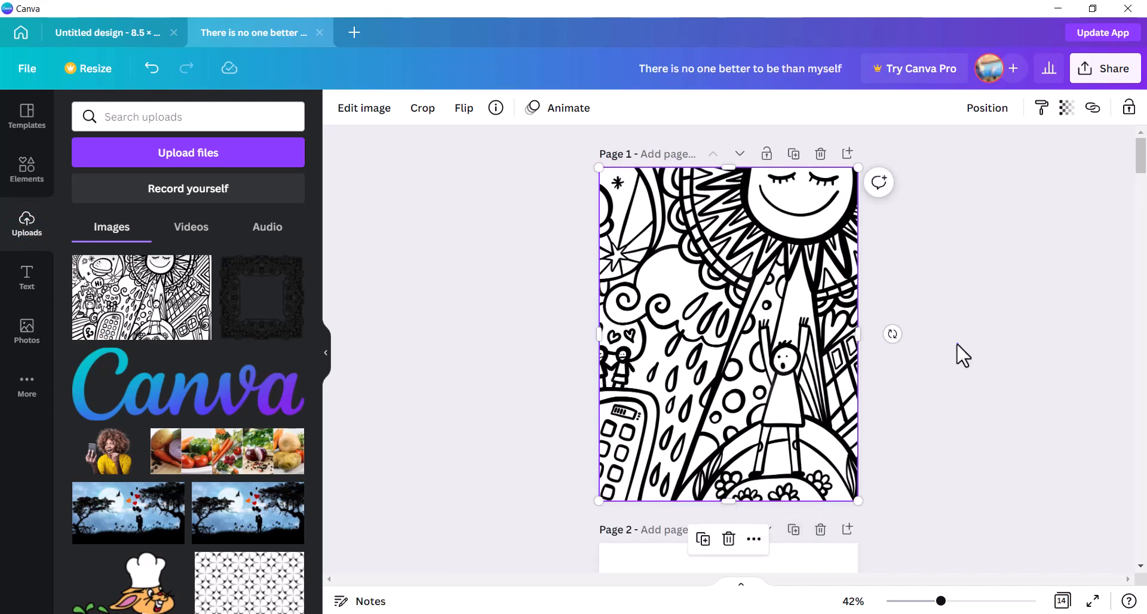
{"action": "left_click", "coordinate": [957, 345]}
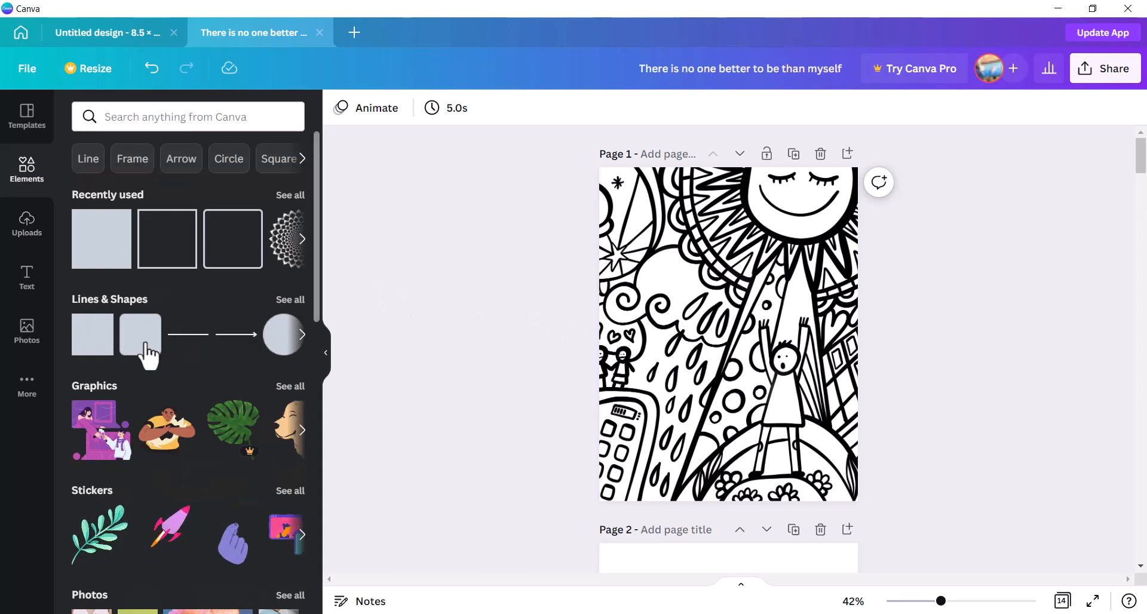
Add a rounded square over the illustration, fill it white and stretch it into a wide panel across the lower middle of page 1.
{"action": "left_click", "coordinate": [143, 338]}
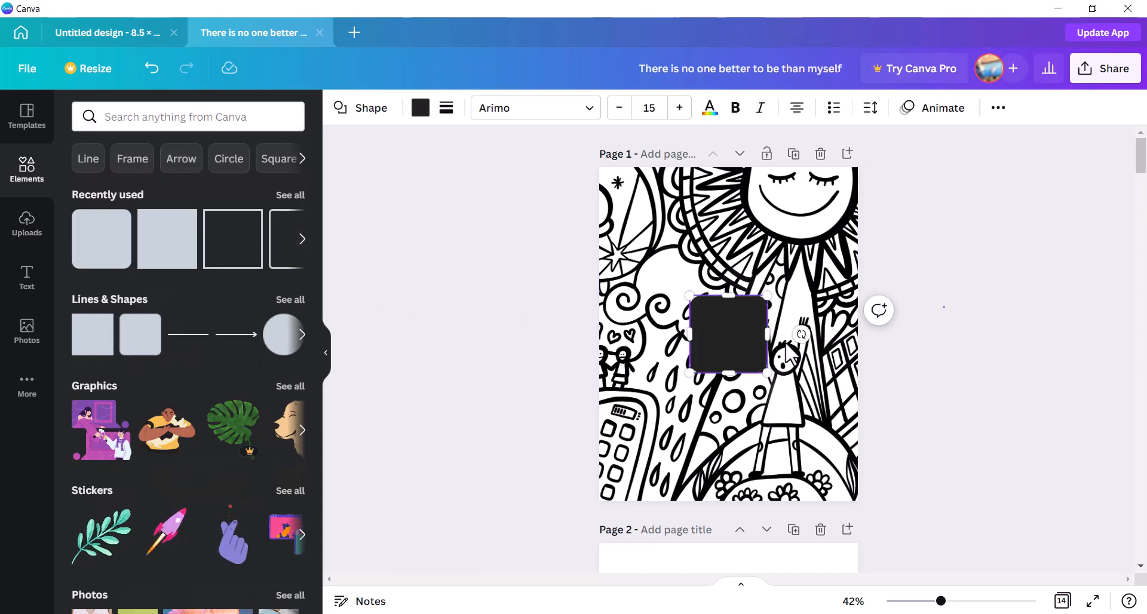
{"action": "left_click", "coordinate": [788, 354]}
{"action": "left_click", "coordinate": [730, 352]}
{"action": "left_click", "coordinate": [420, 108]}
{"action": "left_click", "coordinate": [248, 186]}
{"action": "left_click_drag", "start_coordinate": [712, 347], "coordinate": [668, 371]}
{"action": "left_click_drag", "start_coordinate": [752, 357], "coordinate": [825, 361]}
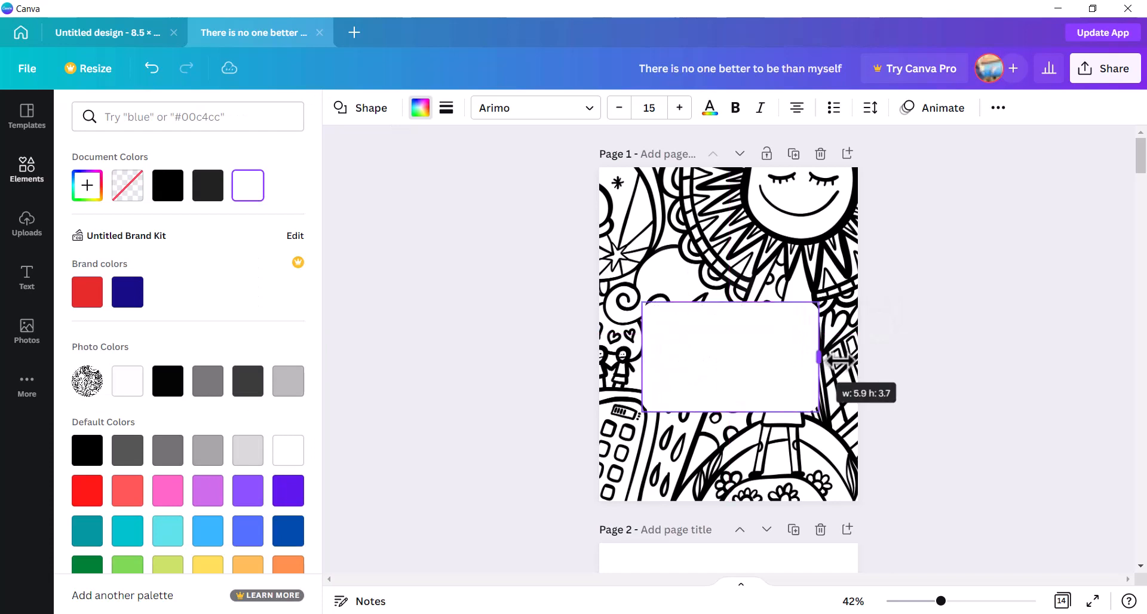
{"action": "left_click_drag", "start_coordinate": [745, 420], "coordinate": [751, 446]}
{"action": "left_click", "coordinate": [977, 343]}
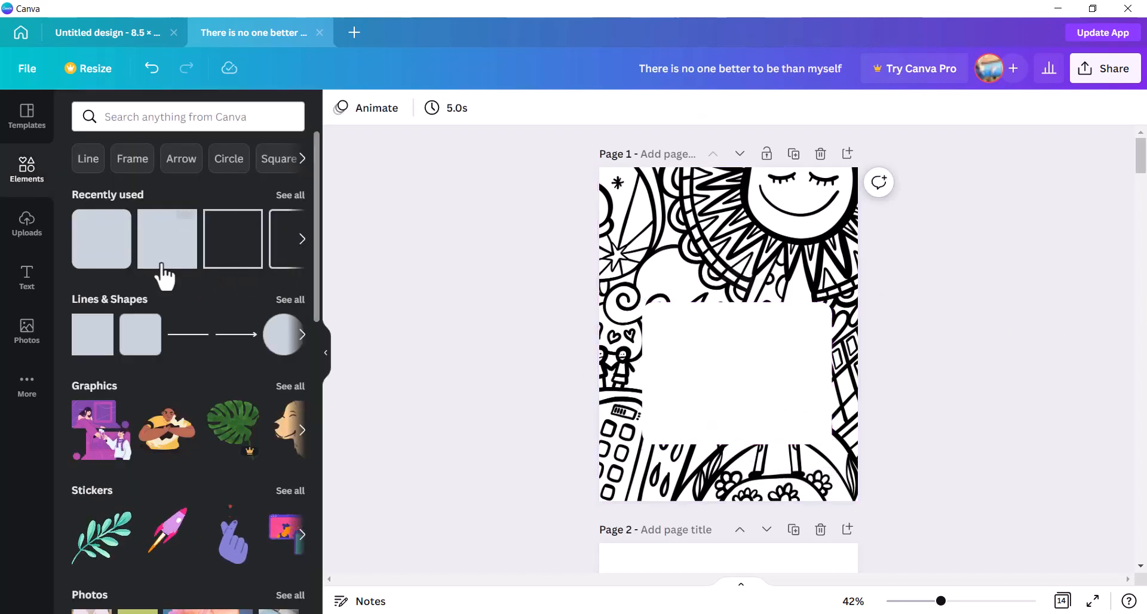
Add a square outline inside the white panel and reshape it into a long, narrow box along the panel's lower part.
{"action": "left_click", "coordinate": [235, 259]}
{"action": "left_click_drag", "start_coordinate": [794, 399], "coordinate": [698, 405]}
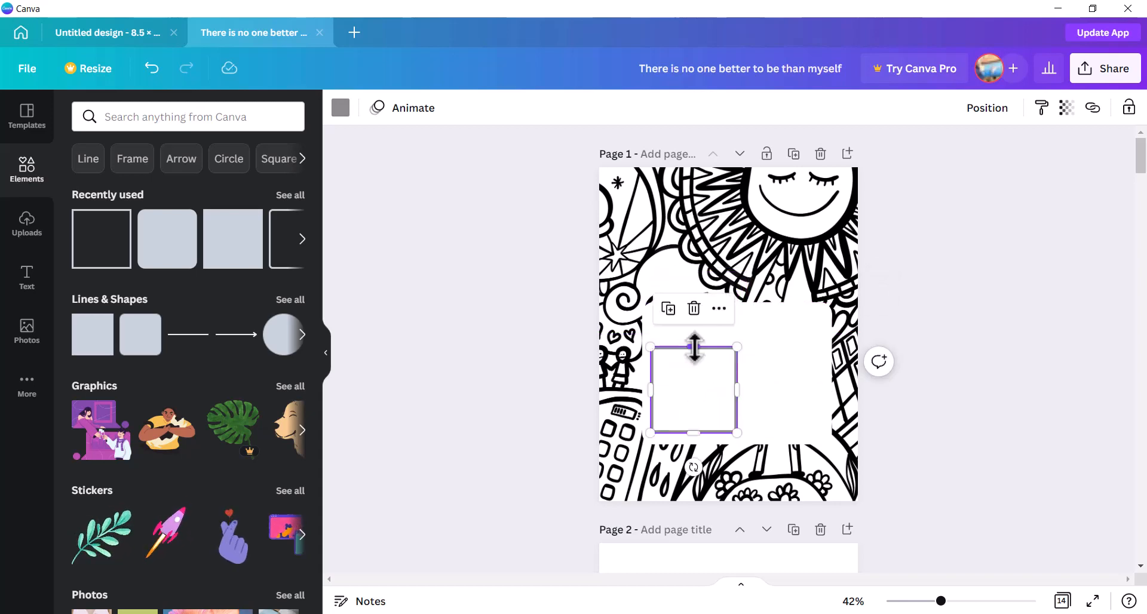
{"action": "left_click_drag", "start_coordinate": [694, 345], "coordinate": [687, 402]}
{"action": "left_click_drag", "start_coordinate": [737, 416], "coordinate": [814, 409]}
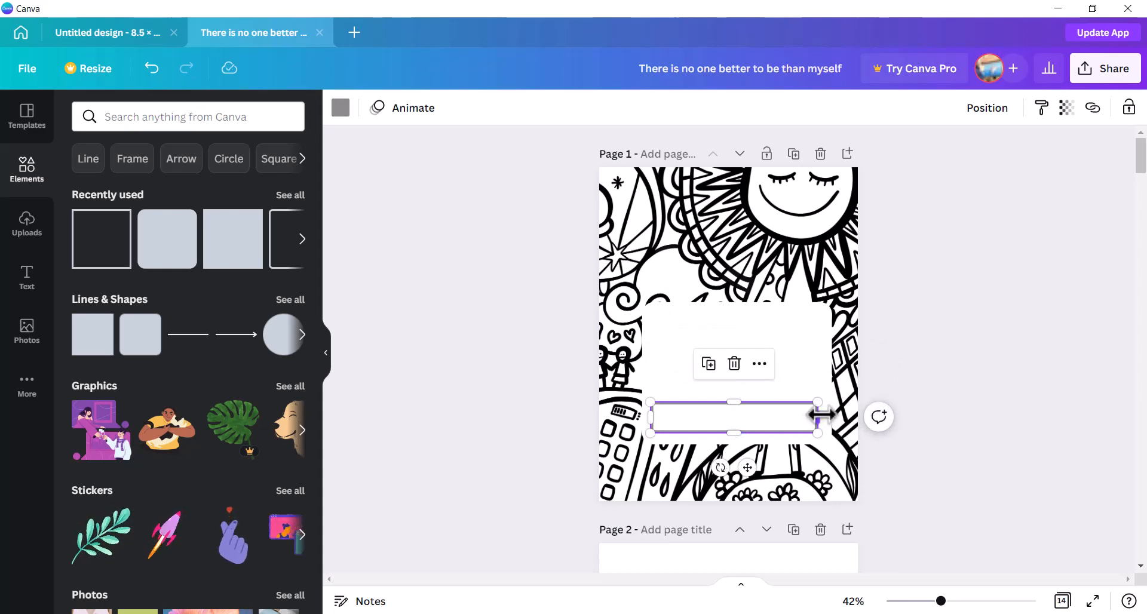
{"action": "left_click_drag", "start_coordinate": [821, 414], "coordinate": [824, 414]}
{"action": "left_click", "coordinate": [880, 402]}
{"action": "left_click", "coordinate": [763, 429]}
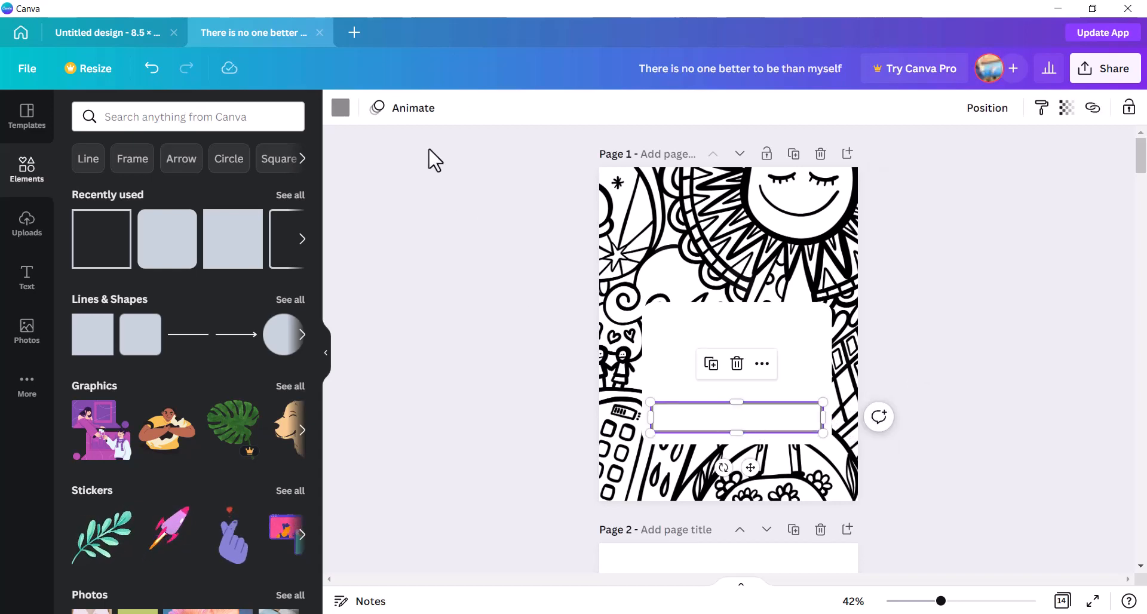
Colour the narrow box's outline black, duplicate the box and place the copy directly above the original inside the white panel.
{"action": "left_click", "coordinate": [128, 185]}
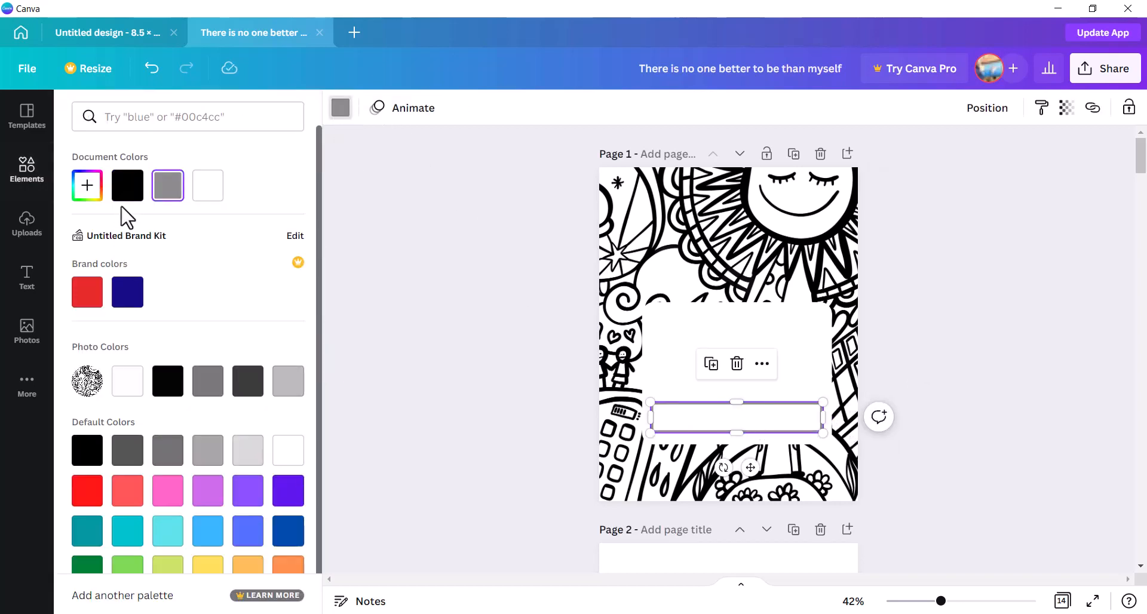
{"action": "left_click", "coordinate": [768, 440]}
{"action": "left_click", "coordinate": [775, 434]}
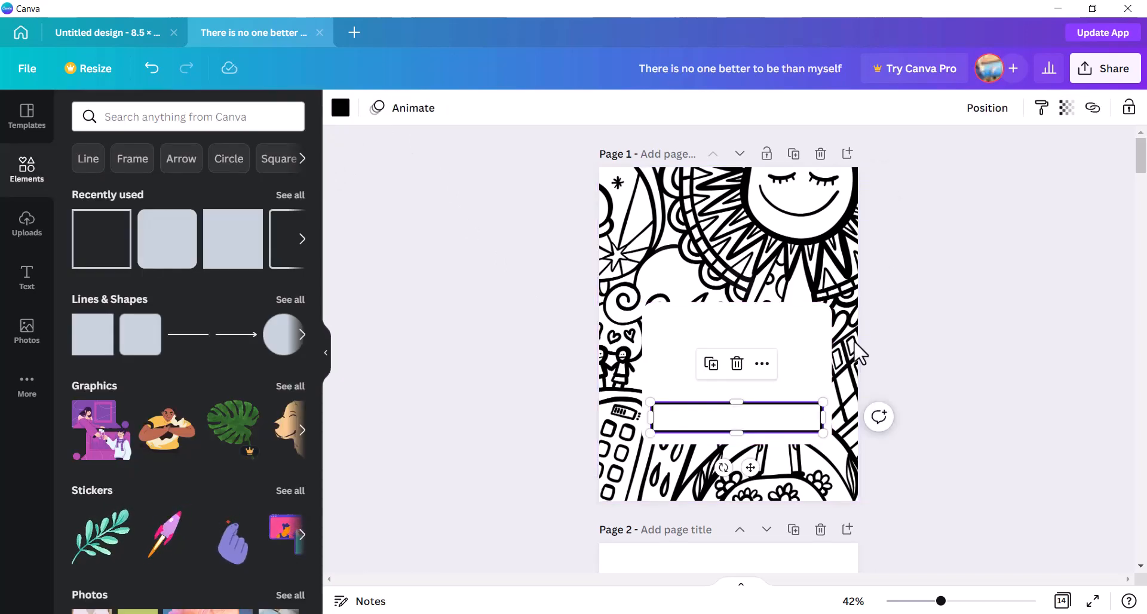
{"action": "key", "text": "ctrl+d"}
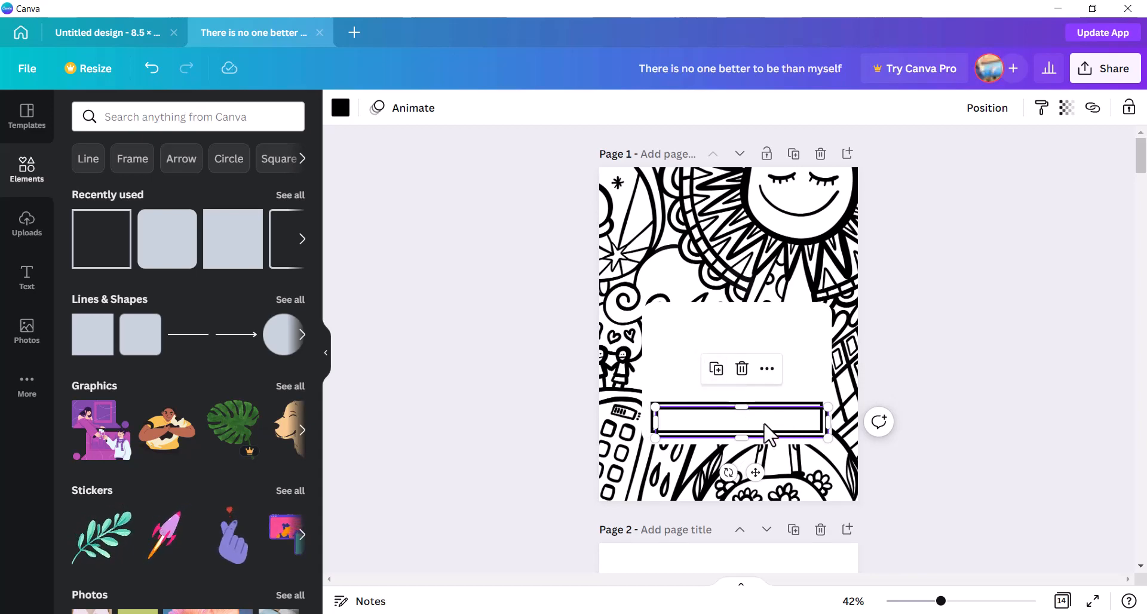
{"action": "left_click_drag", "start_coordinate": [765, 425], "coordinate": [760, 380]}
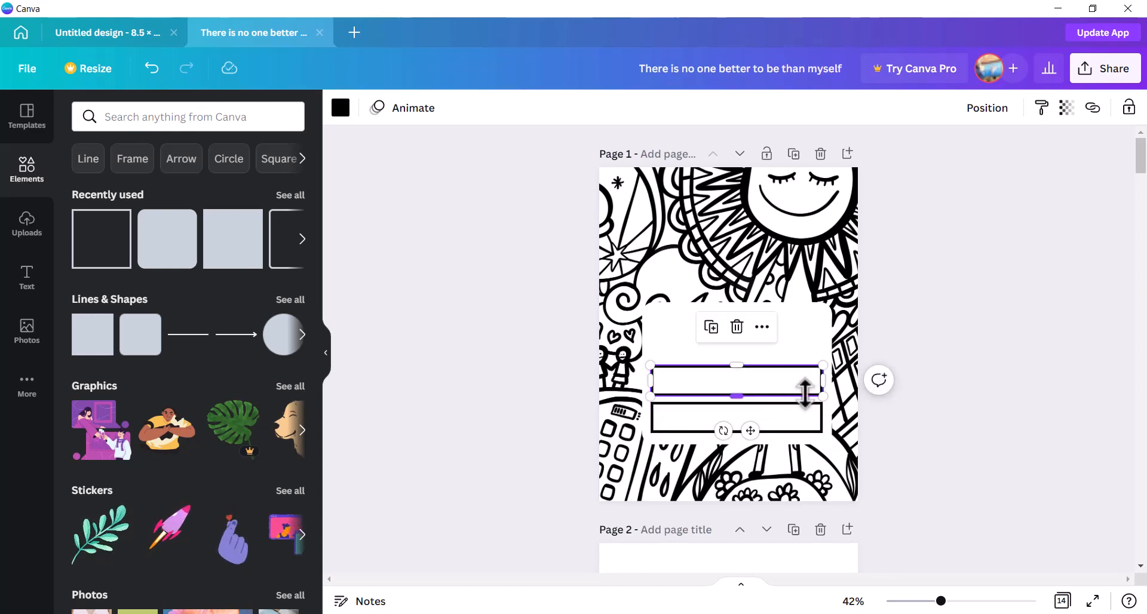
{"action": "left_click", "coordinate": [848, 418]}
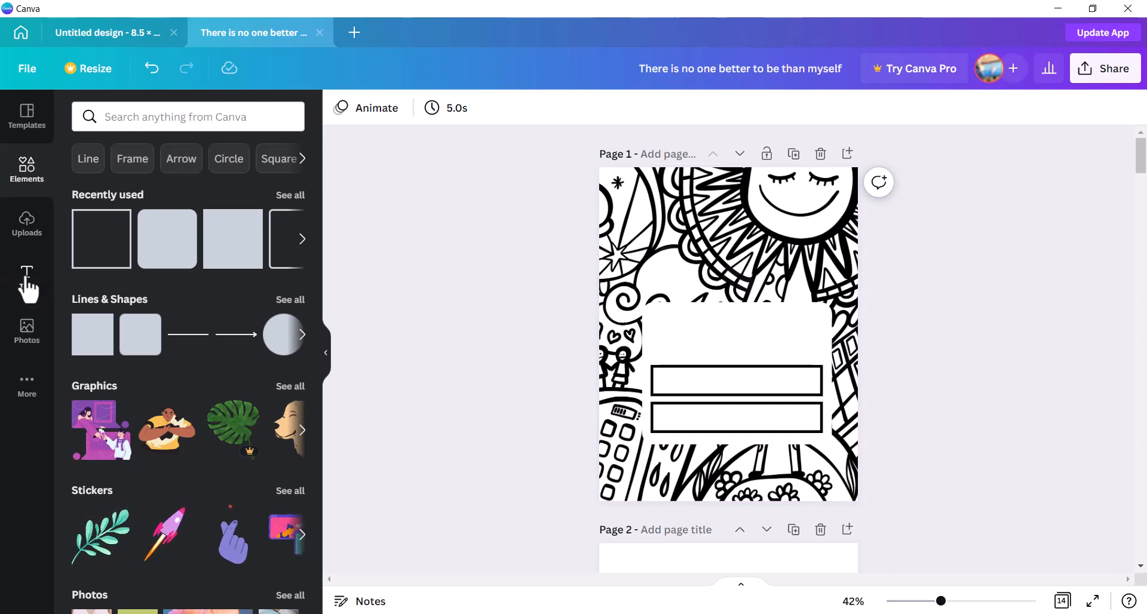
Add the "Cheers to the New Year" font combination to page 1 and clear the text of both its lines.
{"action": "left_click", "coordinate": [25, 279]}
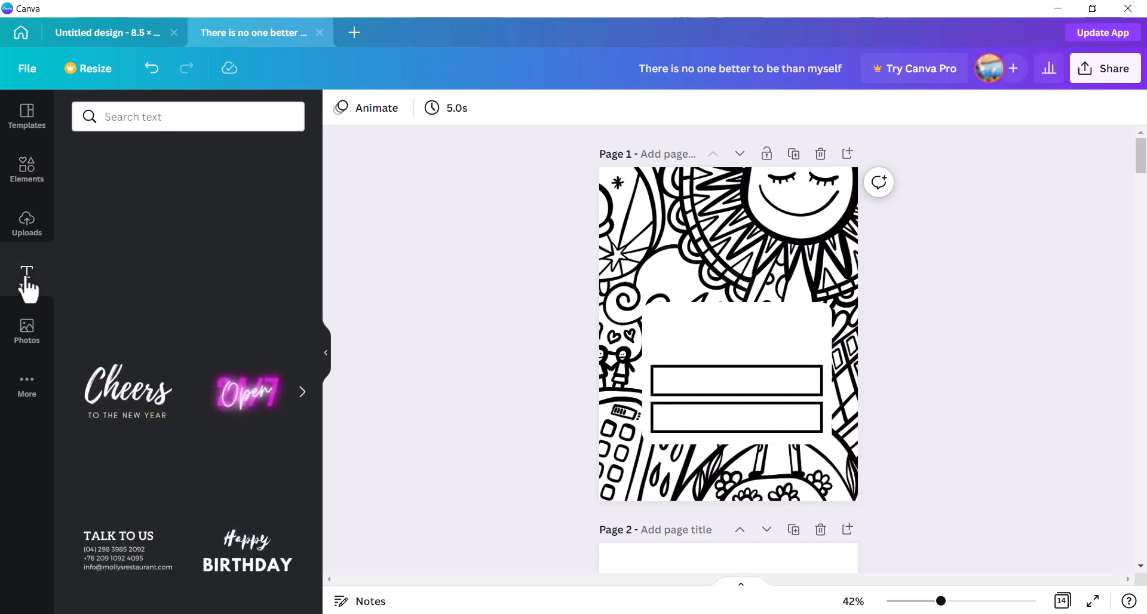
{"action": "left_click", "coordinate": [140, 406]}
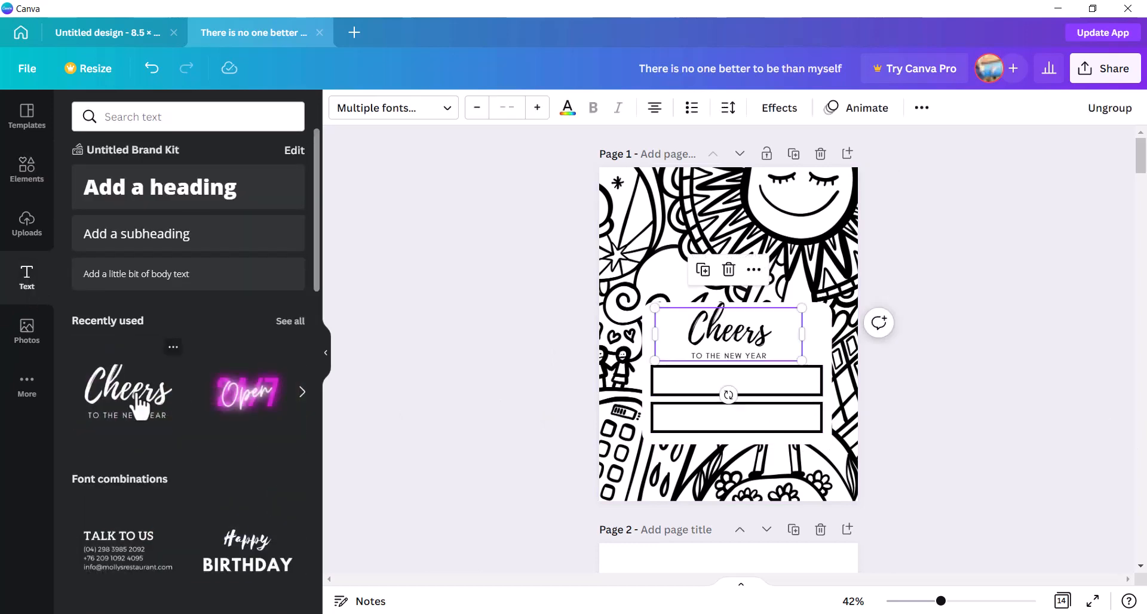
{"action": "left_click", "coordinate": [898, 319]}
{"action": "double_click", "coordinate": [767, 342]}
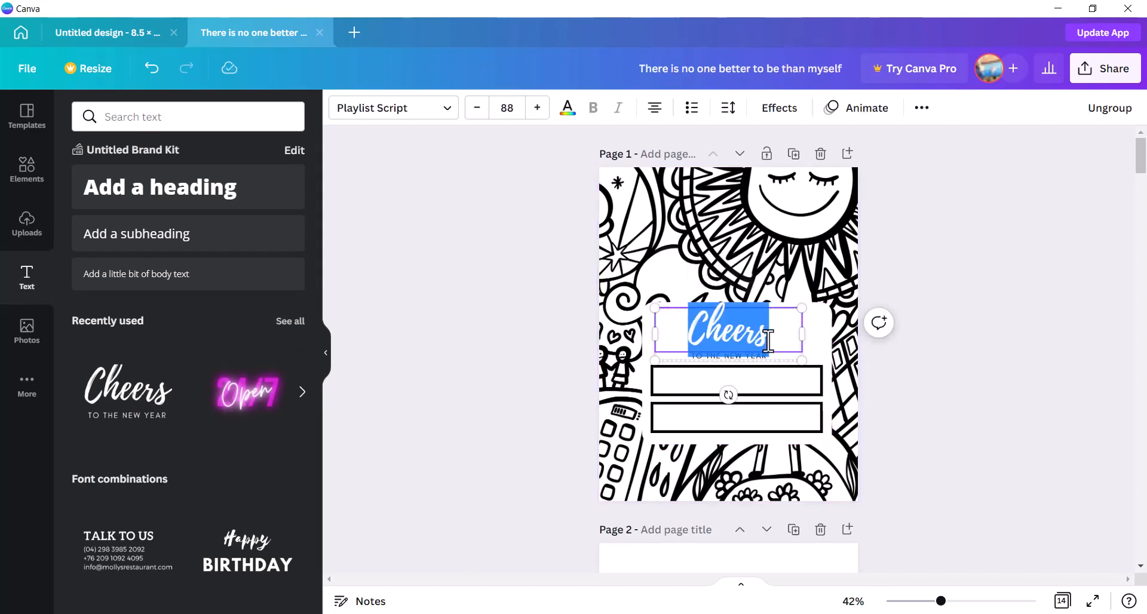
{"action": "key", "text": "BackSpace"}
{"action": "double_click", "coordinate": [770, 356]}
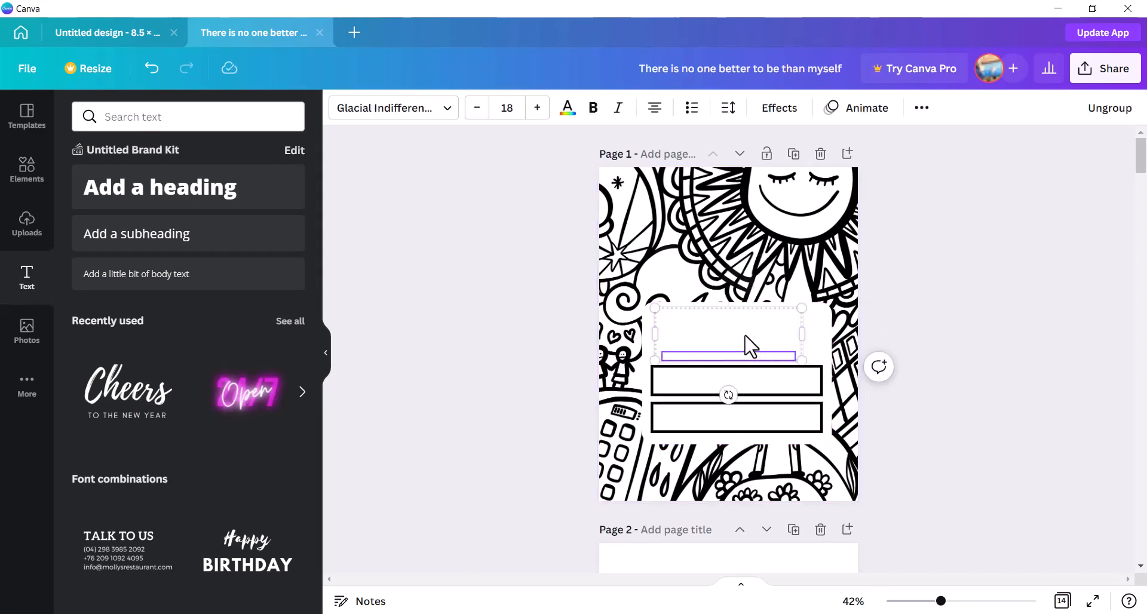
{"action": "left_click", "coordinate": [750, 341]}
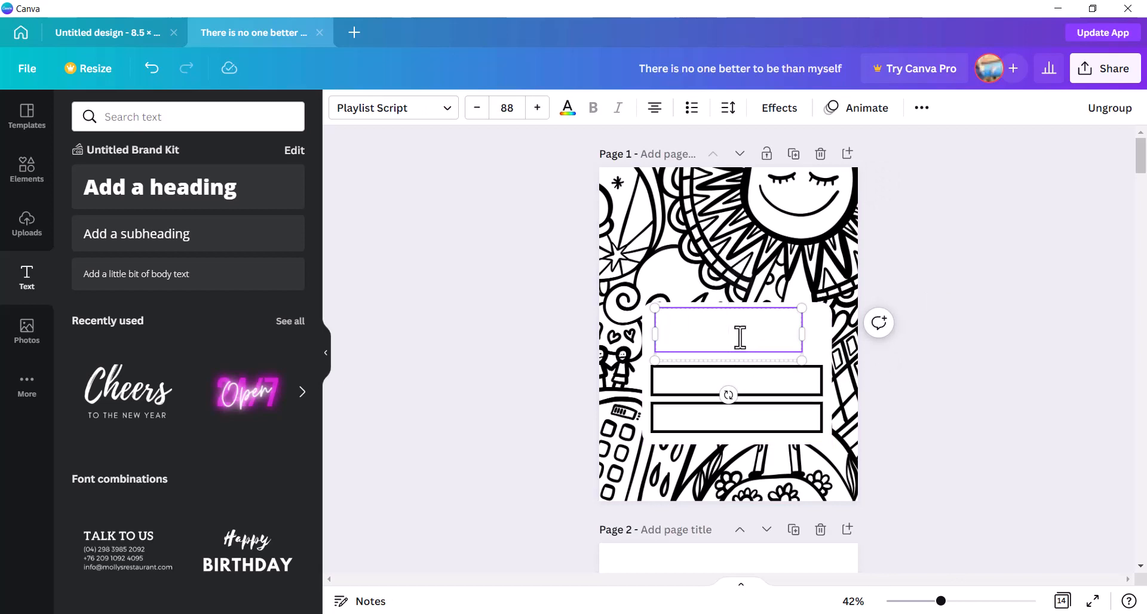
Enter "This Book Belongs To" in the script line, widen it to fit one line and position it just above the two boxes.
{"action": "type", "text": "This Book Bel"}
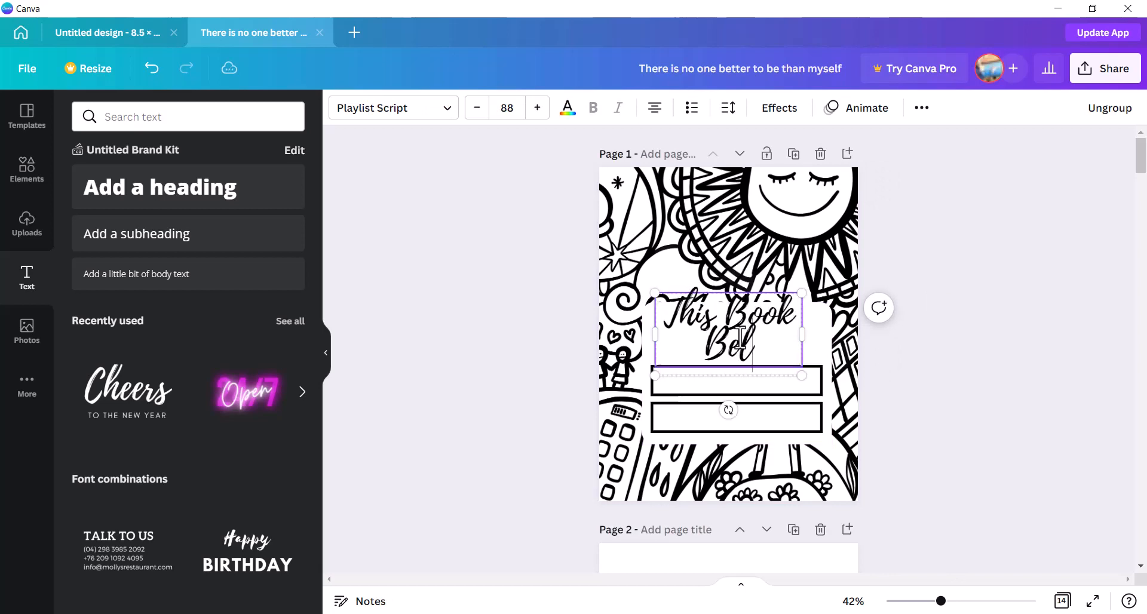
{"action": "type", "text": "ongs To"}
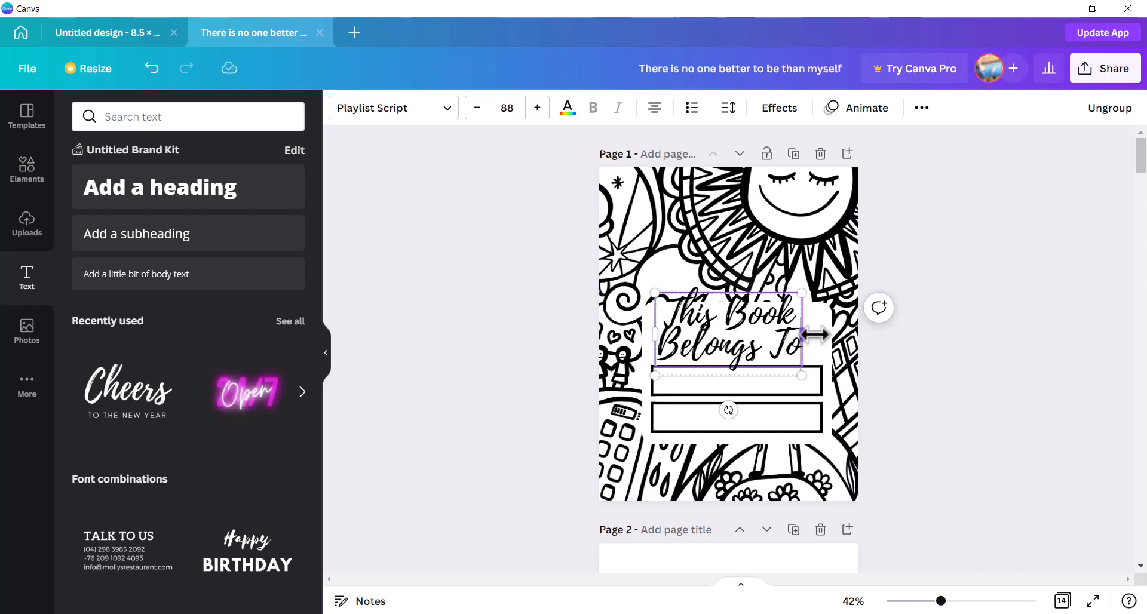
{"action": "mouse_move", "coordinate": [801, 335]}
{"action": "left_mouse_down"}
{"action": "mouse_move", "coordinate": [960, 344]}
{"action": "mouse_move", "coordinate": [813, 344]}
{"action": "left_mouse_up"}
{"action": "left_click_drag", "start_coordinate": [742, 366], "coordinate": [736, 388]}
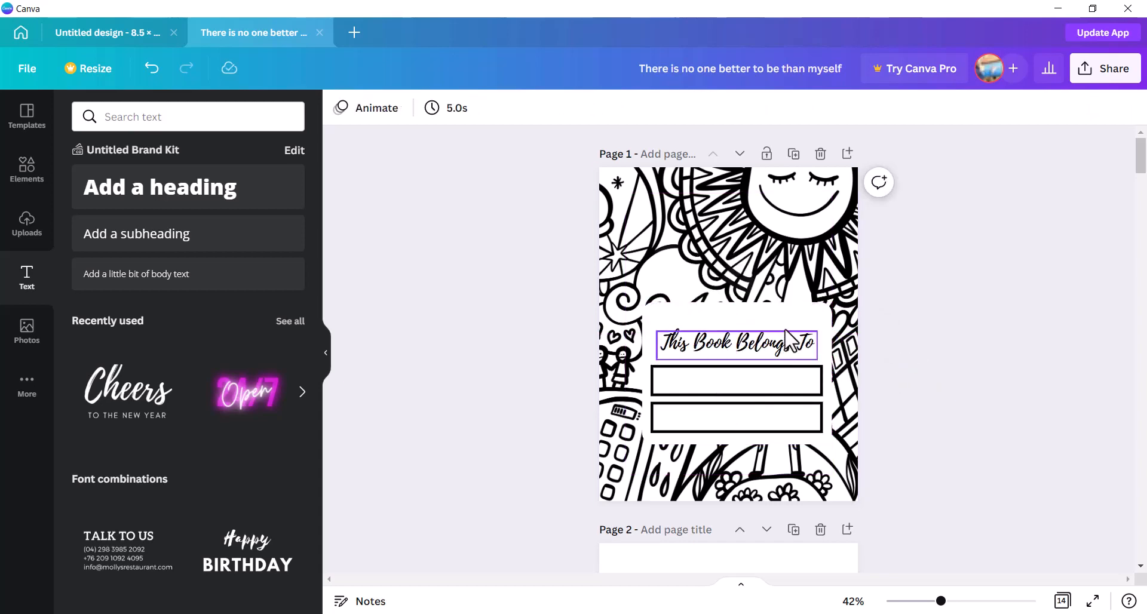
Shorten the white panel by lowering its upper edge to just above the "This Book Belongs To" heading.
{"action": "left_click", "coordinate": [756, 308]}
{"action": "left_click_drag", "start_coordinate": [755, 304], "coordinate": [755, 321]}
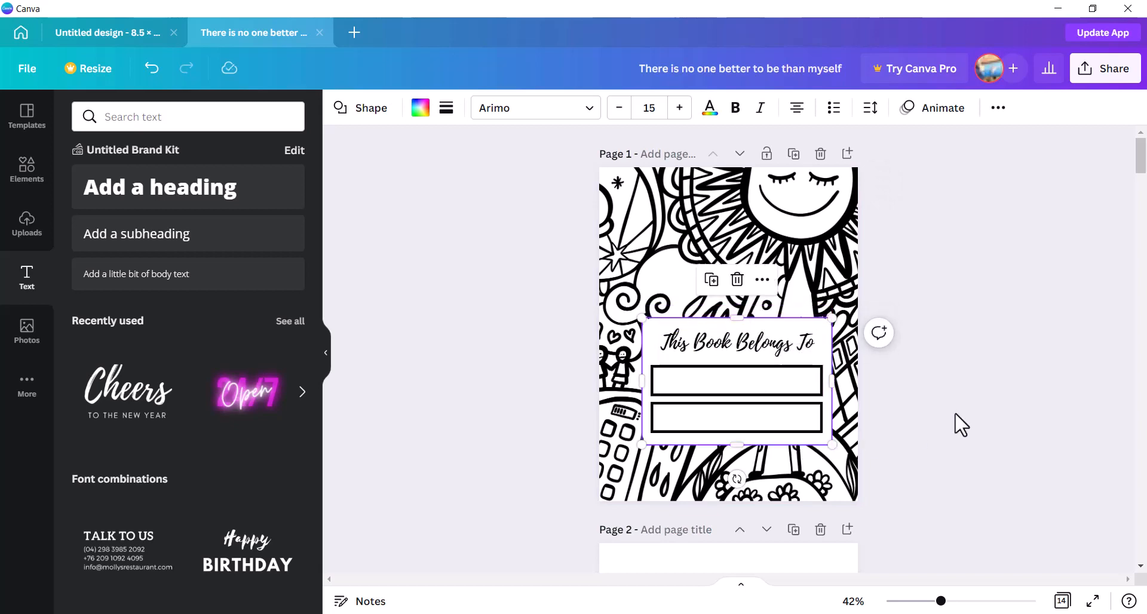
{"action": "left_click", "coordinate": [973, 361]}
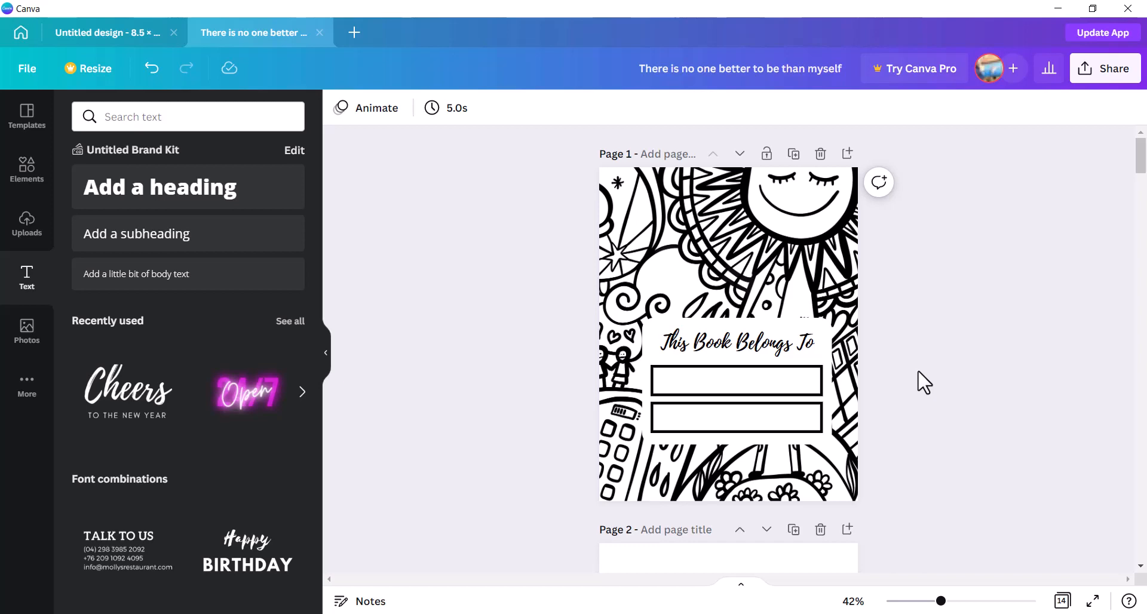
Check blank page 2, switch to the browser and search Pixabay illustrations for "pattern background".
{"action": "scroll", "coordinate": [946, 367], "scroll_direction": "down", "scroll_amount": 5}
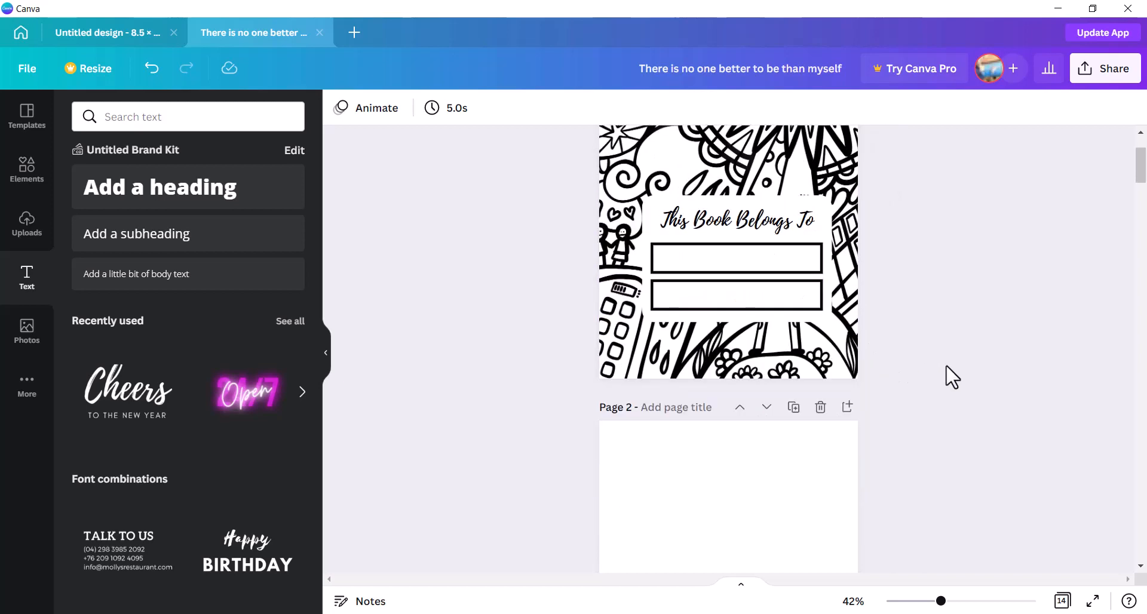
{"action": "scroll", "coordinate": [952, 377], "scroll_direction": "down", "scroll_amount": 3}
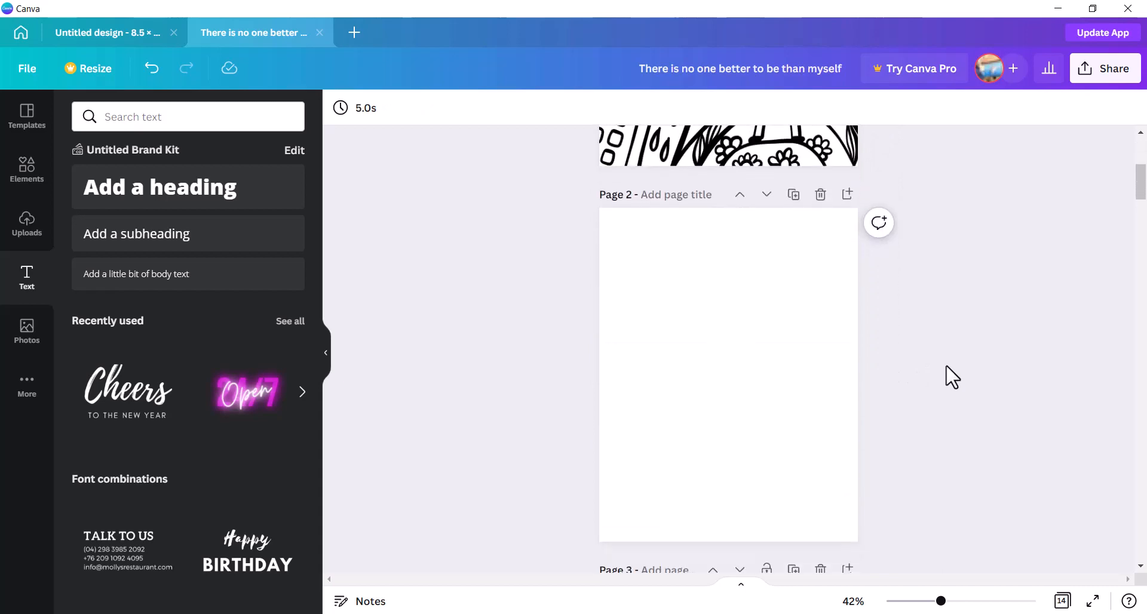
{"action": "scroll", "coordinate": [952, 376], "scroll_direction": "up", "scroll_amount": 1}
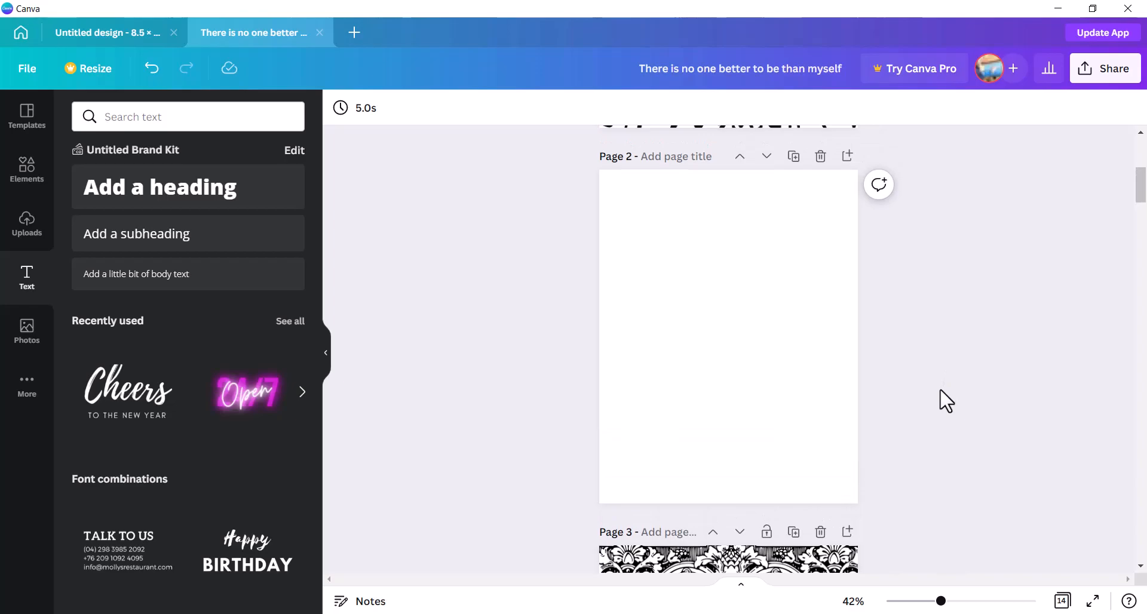
{"action": "key", "text": "alt+Tab"}
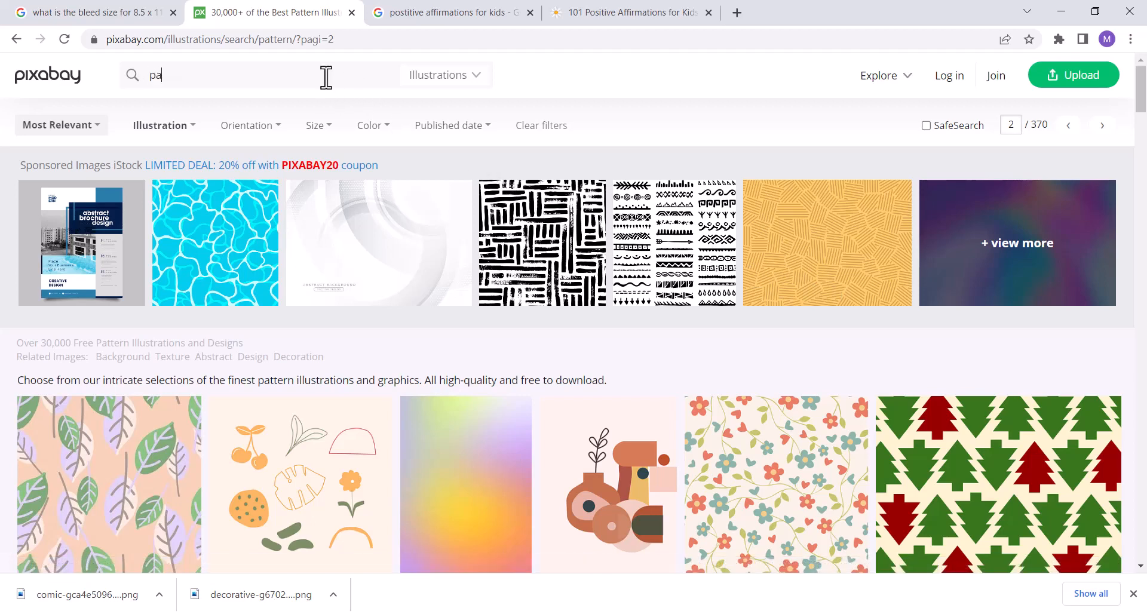
{"action": "type", "text": "tern"}
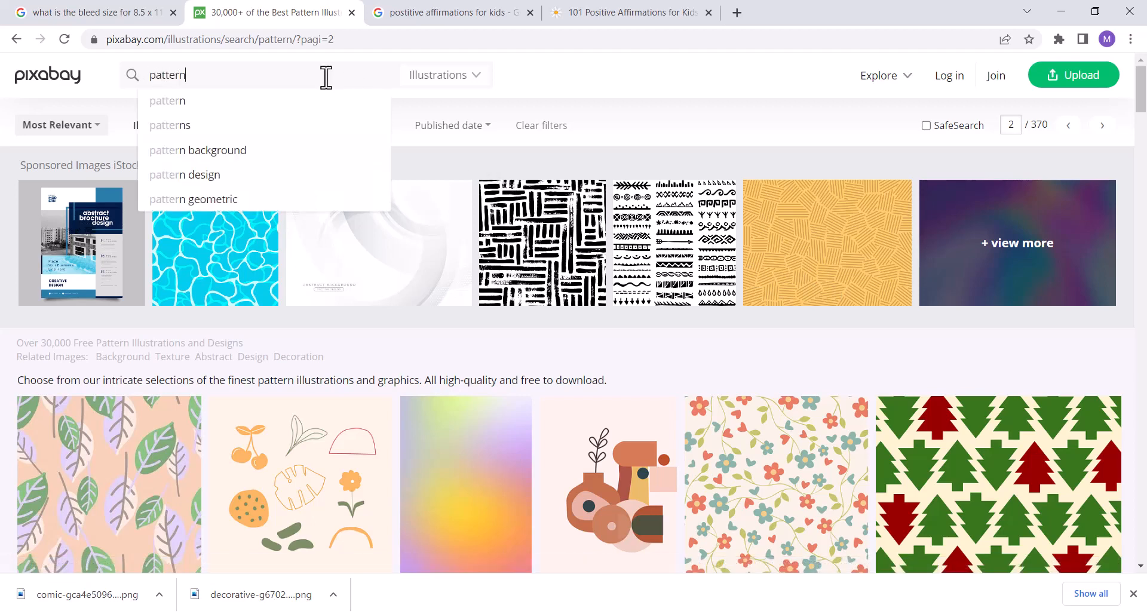
{"action": "left_click", "coordinate": [191, 151]}
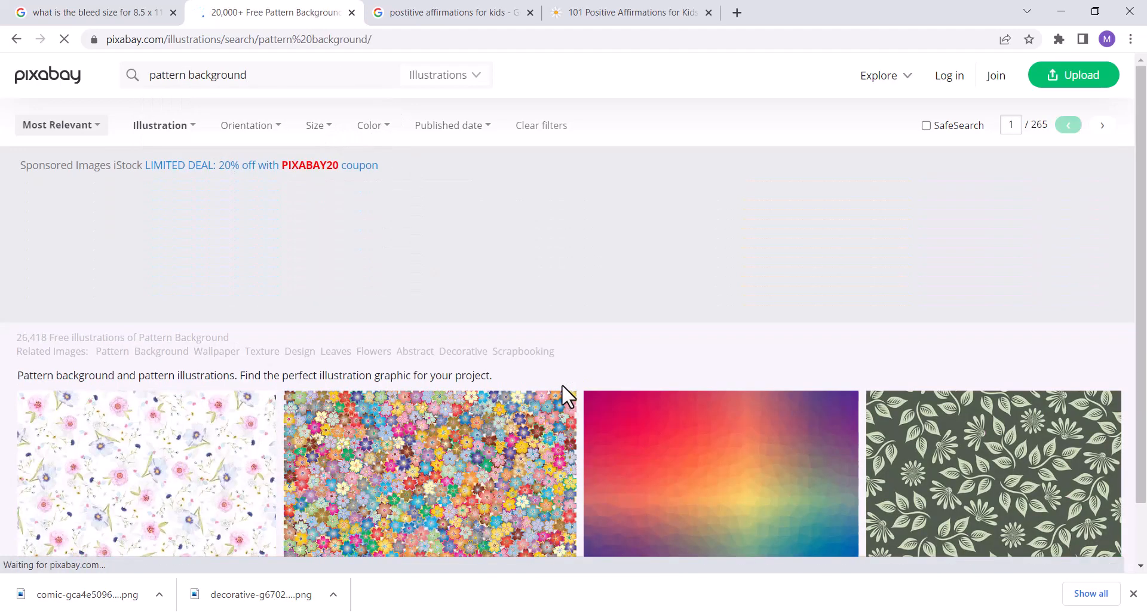
Look through the first two pages of pattern background results for a black-and-white line pattern suited to colouring.
{"action": "scroll", "coordinate": [561, 385], "scroll_direction": "down", "scroll_amount": 5}
{"action": "scroll", "coordinate": [561, 384], "scroll_direction": "down", "scroll_amount": 3}
{"action": "scroll", "coordinate": [561, 394], "scroll_direction": "down", "scroll_amount": 4}
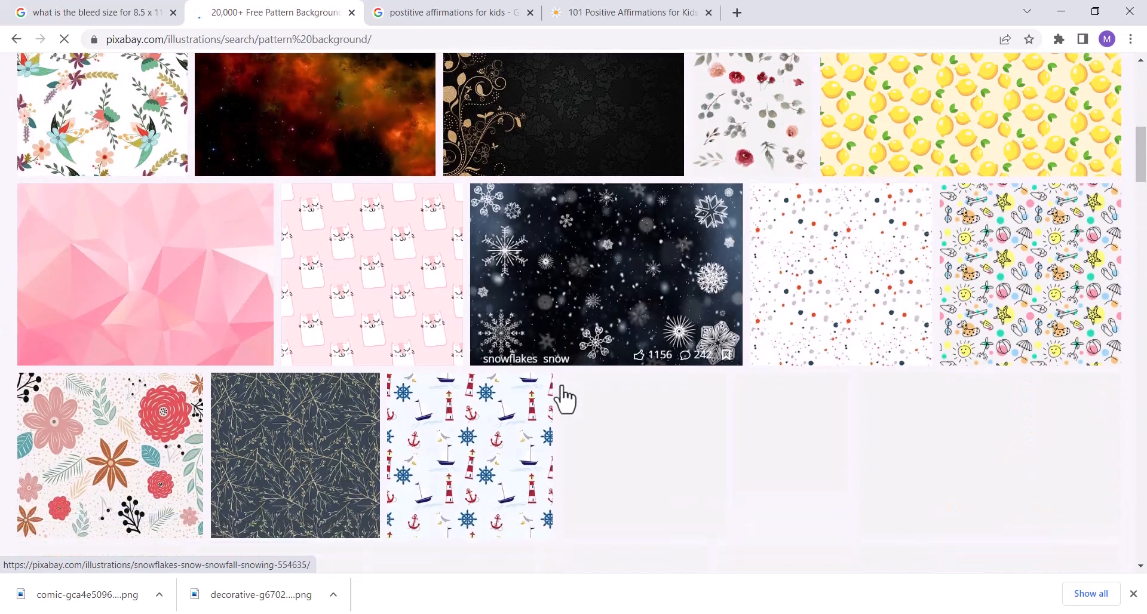
{"action": "scroll", "coordinate": [562, 387], "scroll_direction": "down", "scroll_amount": 12}
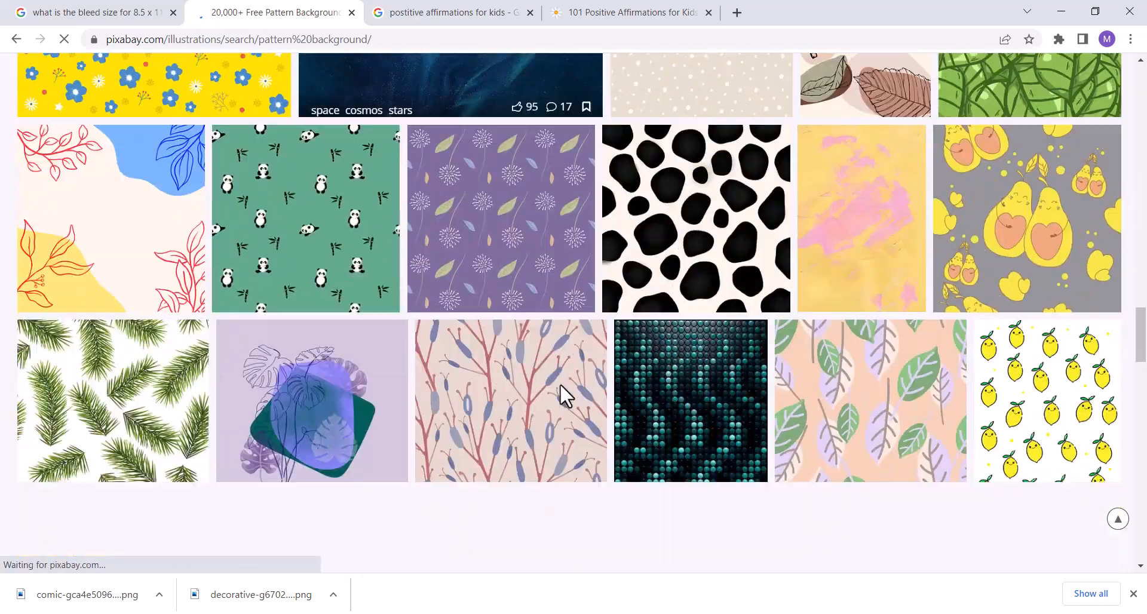
{"action": "scroll", "coordinate": [560, 388], "scroll_direction": "down", "scroll_amount": 12}
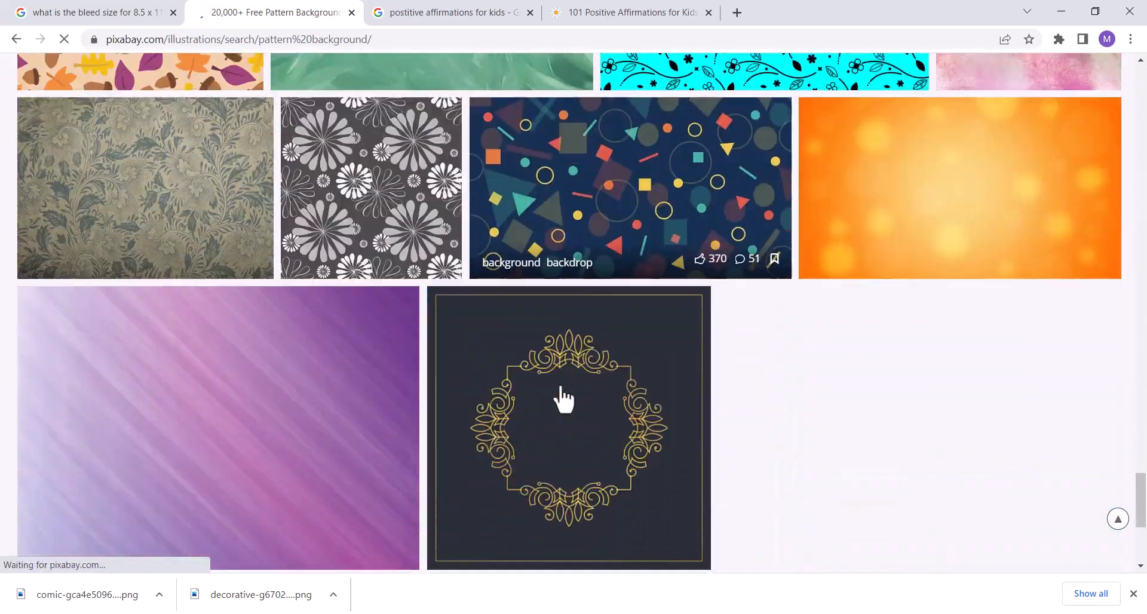
{"action": "scroll", "coordinate": [562, 398], "scroll_direction": "up", "scroll_amount": 5}
{"action": "scroll", "coordinate": [563, 394], "scroll_direction": "down", "scroll_amount": 9}
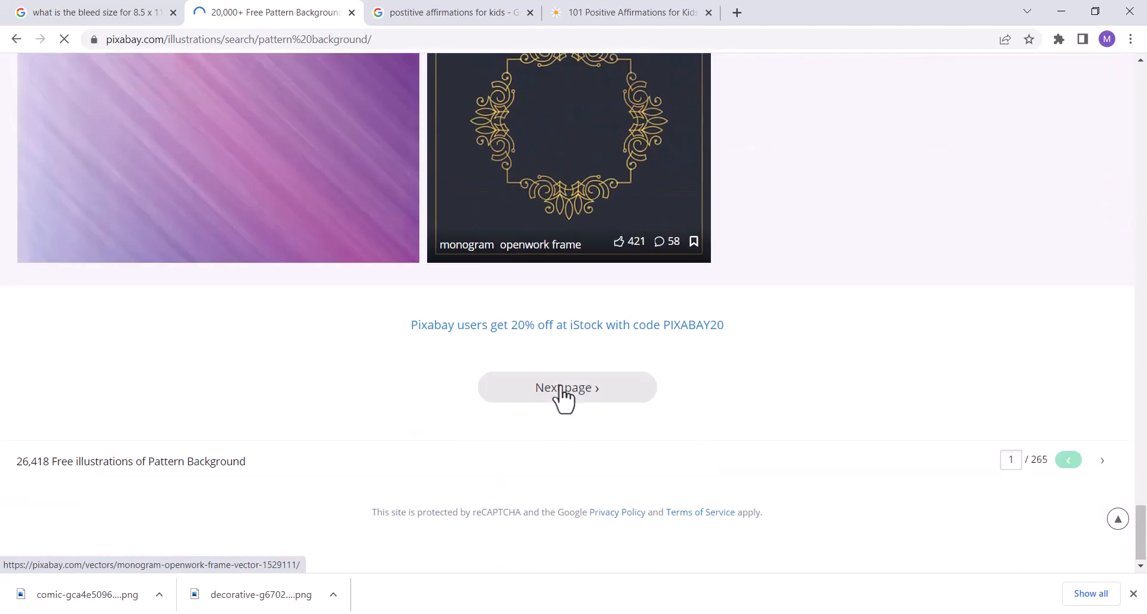
{"action": "left_click", "coordinate": [564, 391]}
{"action": "scroll", "coordinate": [601, 389], "scroll_direction": "down", "scroll_amount": 5}
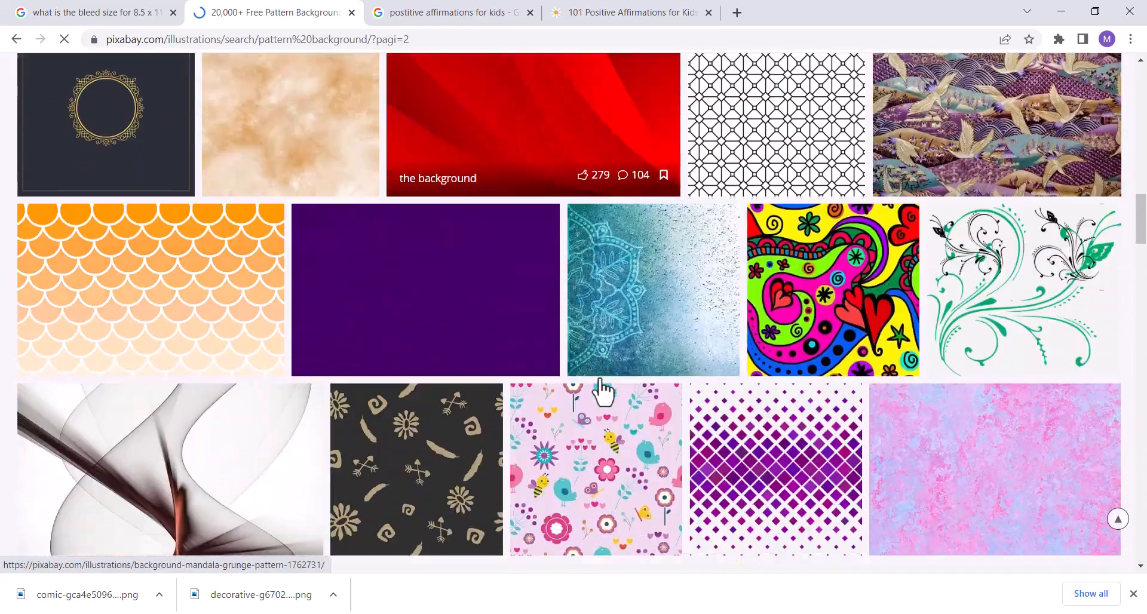
{"action": "scroll", "coordinate": [754, 278], "scroll_direction": "up", "scroll_amount": 3}
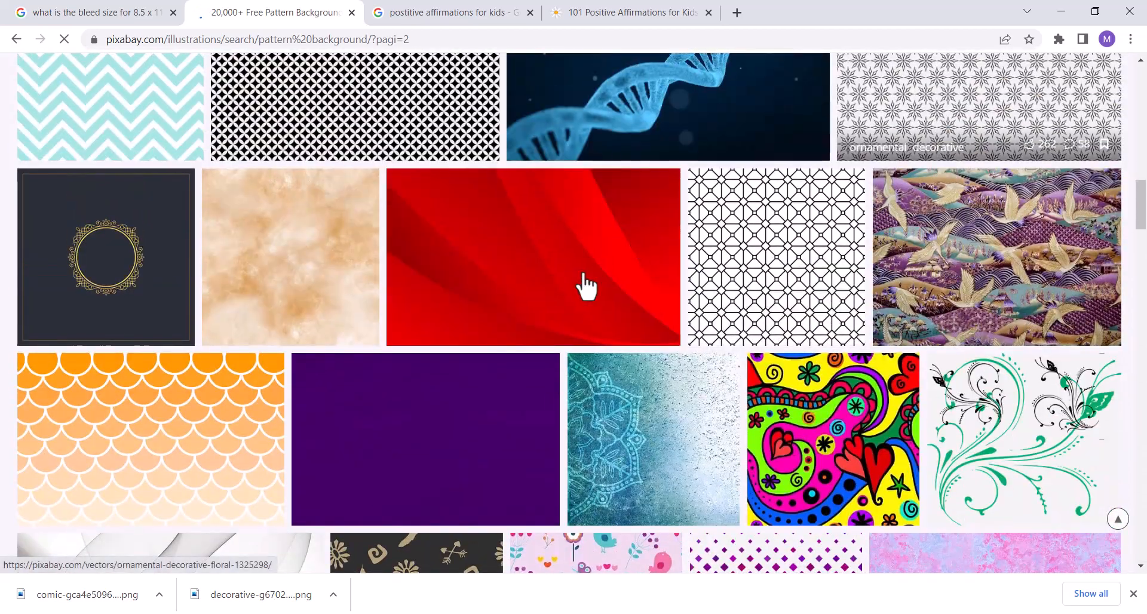
{"action": "scroll", "coordinate": [596, 311], "scroll_direction": "down", "scroll_amount": 1}
{"action": "scroll", "coordinate": [592, 310], "scroll_direction": "down", "scroll_amount": 10}
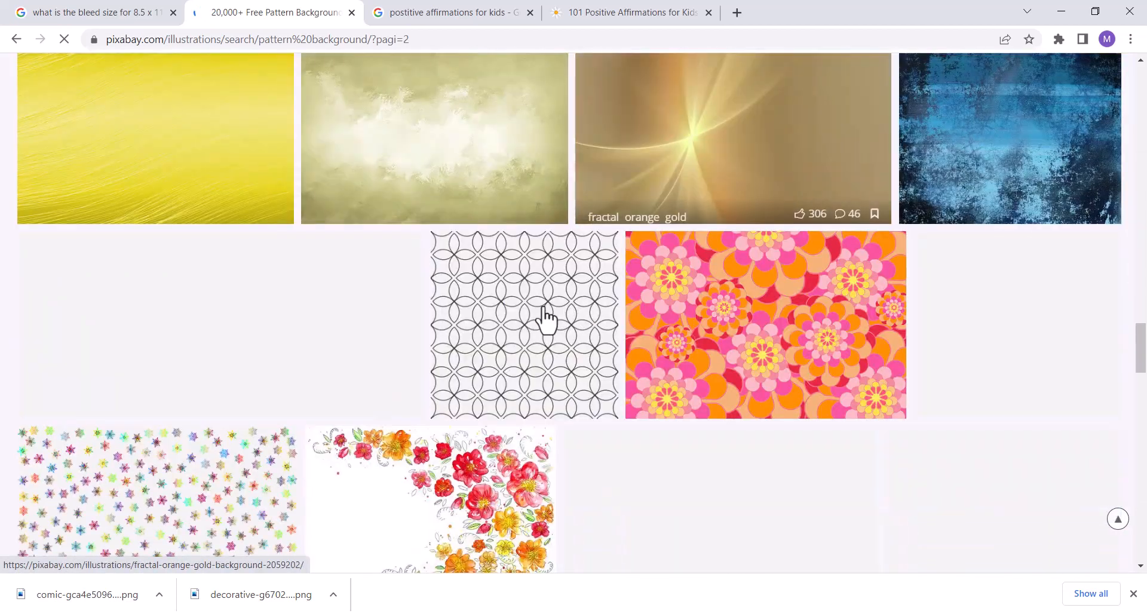
{"action": "scroll", "coordinate": [551, 341], "scroll_direction": "down", "scroll_amount": 6}
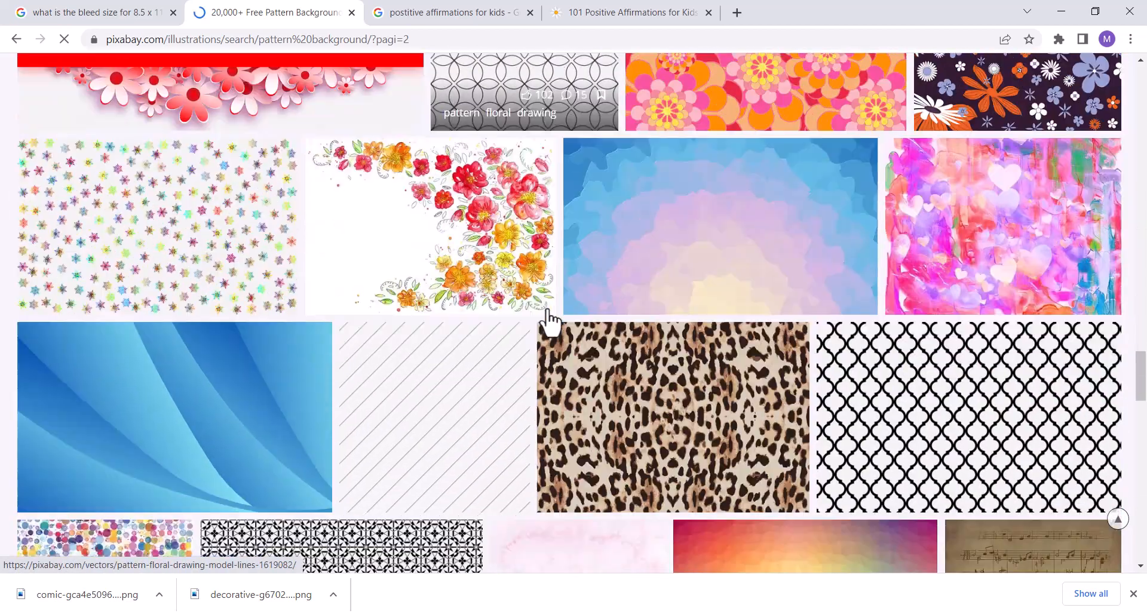
{"action": "scroll", "coordinate": [615, 371], "scroll_direction": "down", "scroll_amount": 3}
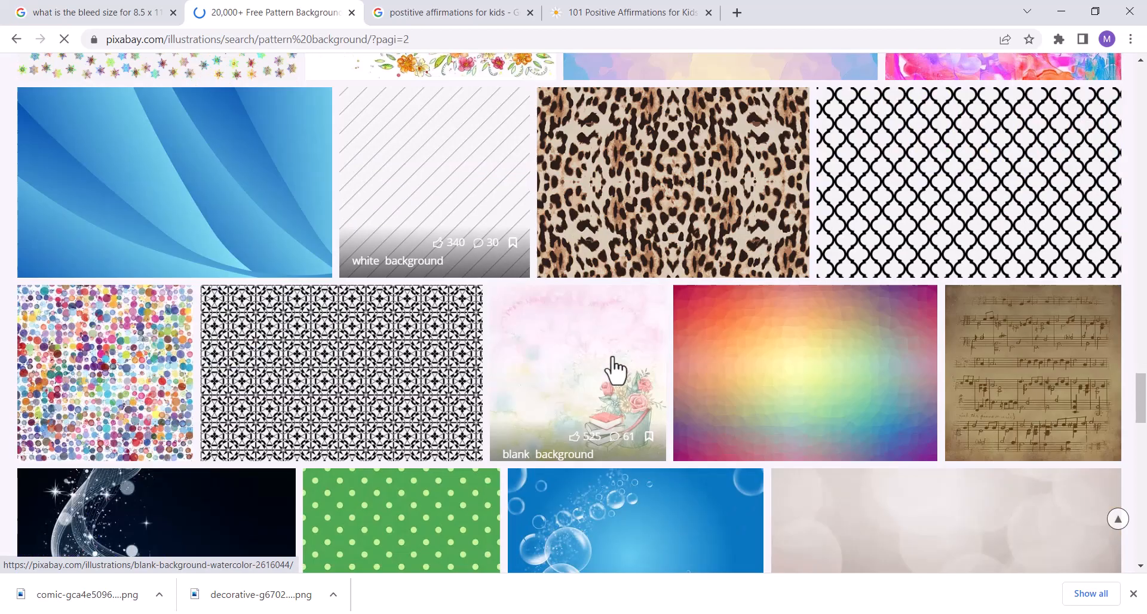
{"action": "scroll", "coordinate": [615, 384], "scroll_direction": "up", "scroll_amount": 5}
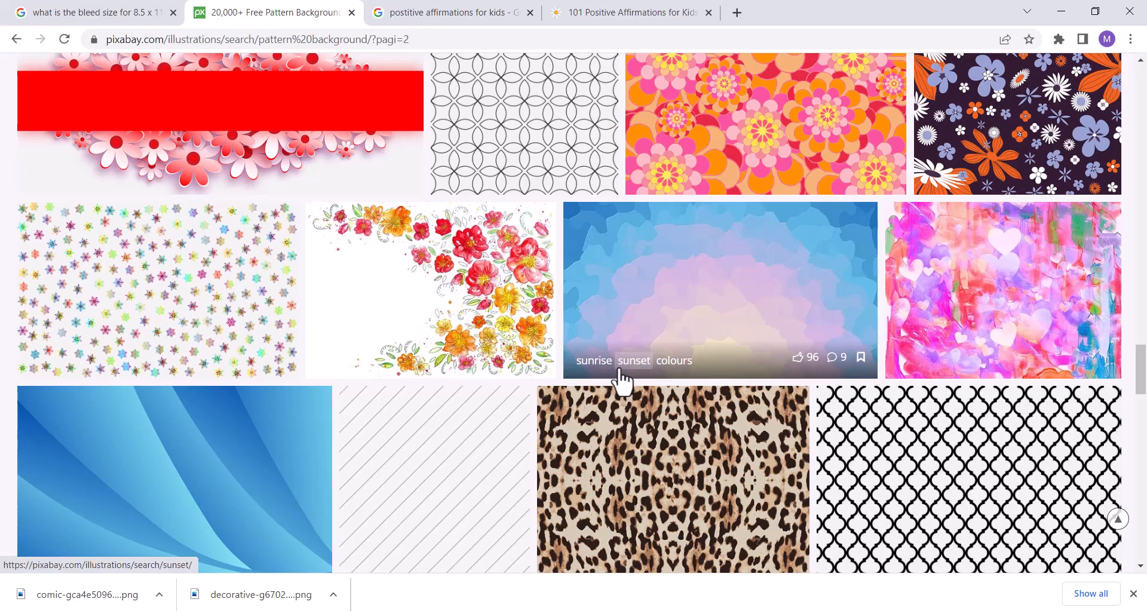
{"action": "scroll", "coordinate": [621, 382], "scroll_direction": "up", "scroll_amount": 15}
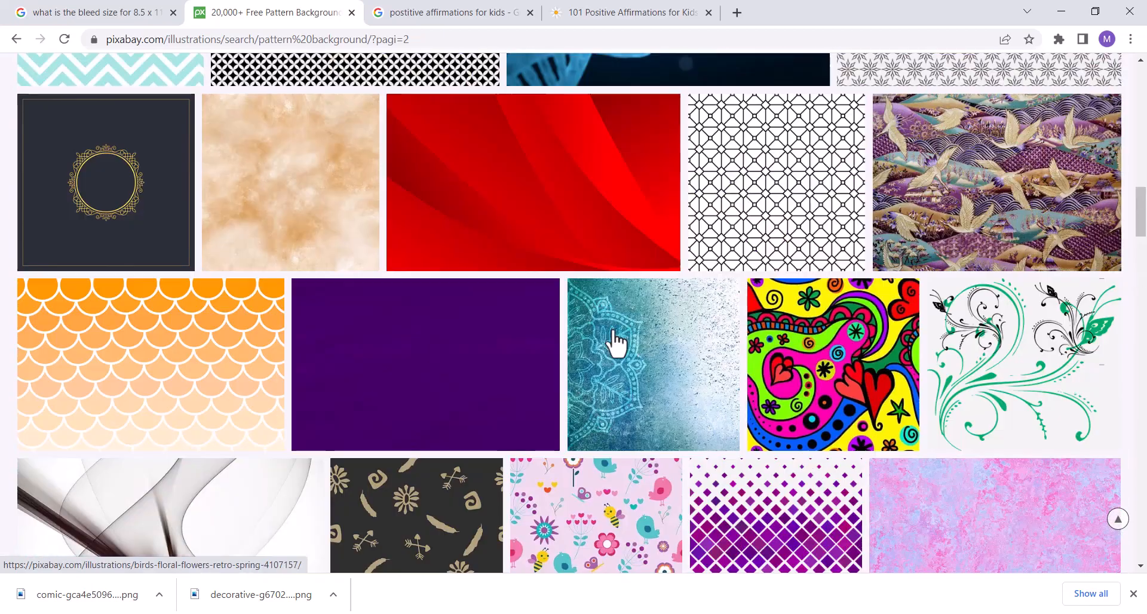
{"action": "scroll", "coordinate": [633, 325], "scroll_direction": "up", "scroll_amount": 4}
Open the black-and-white mesh pattern grid image and download it as a 1280×1280 PNG.
{"action": "left_click", "coordinate": [786, 421]}
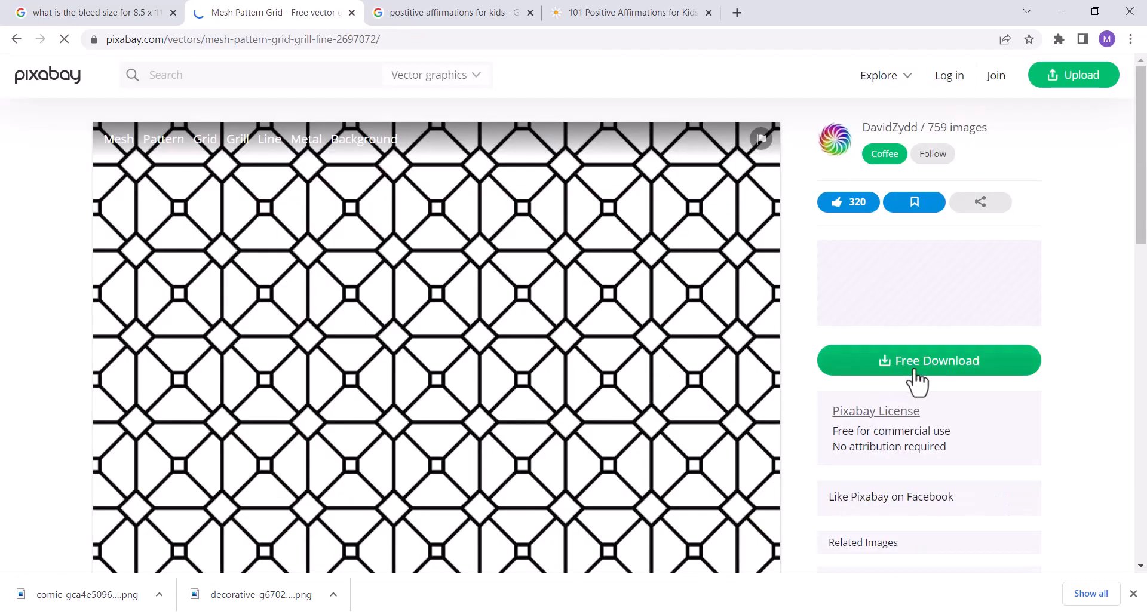
{"action": "left_click", "coordinate": [916, 373]}
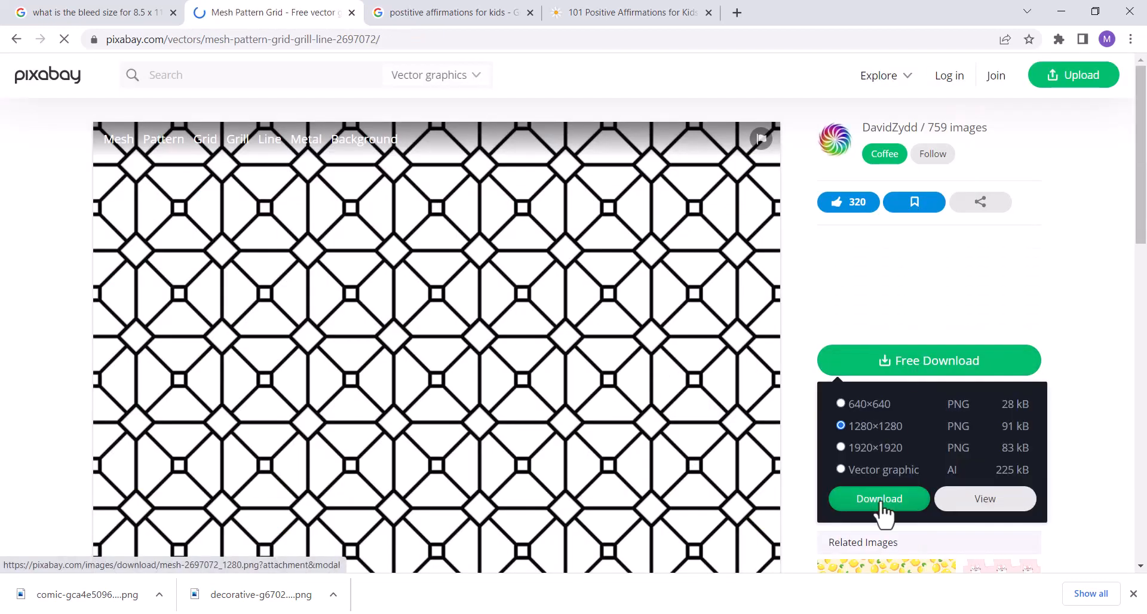
{"action": "left_click", "coordinate": [880, 500]}
{"action": "left_click", "coordinate": [497, 383]}
{"action": "mouse_move", "coordinate": [497, 613]}
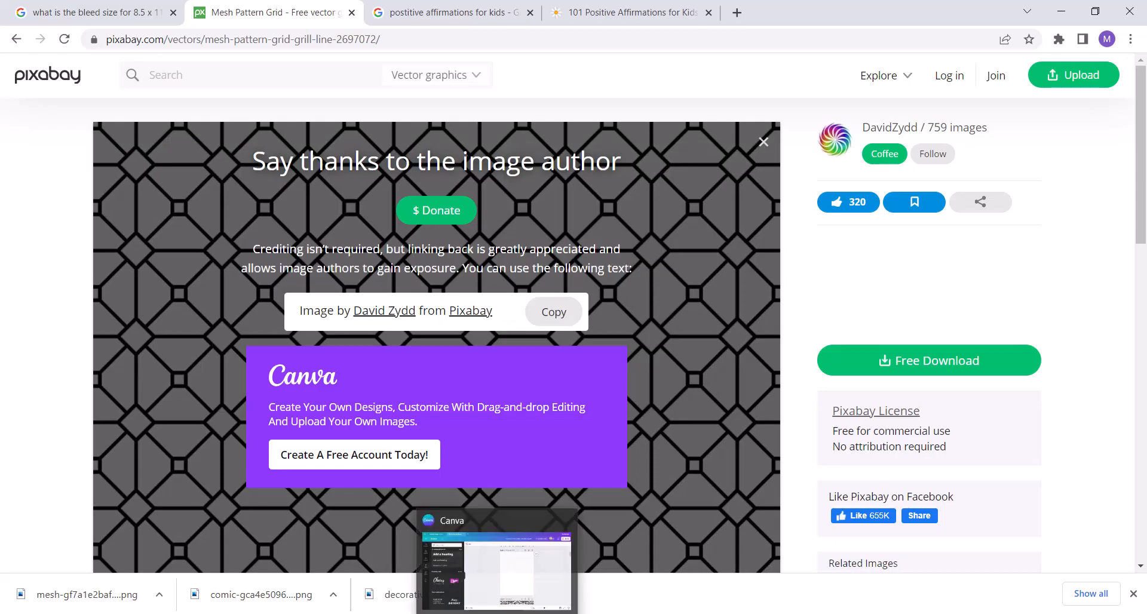
Switch to Canva and upload the downloaded mesh-gf7a1e2baf_1280 PNG to the design's image uploads.
{"action": "left_click", "coordinate": [496, 567]}
{"action": "left_click", "coordinate": [28, 227]}
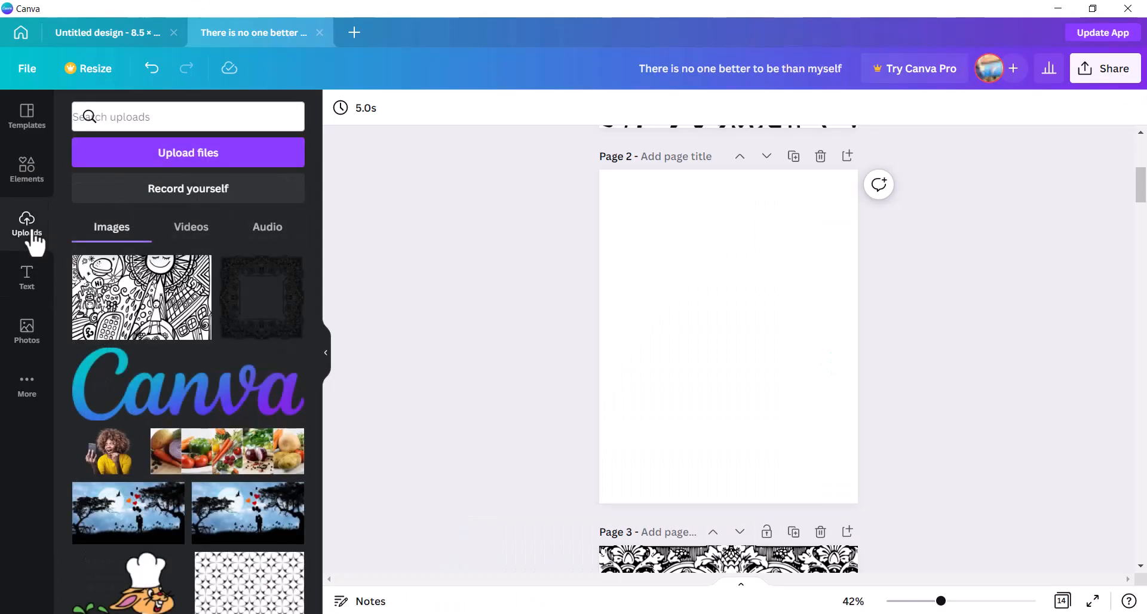
{"action": "left_click", "coordinate": [153, 160]}
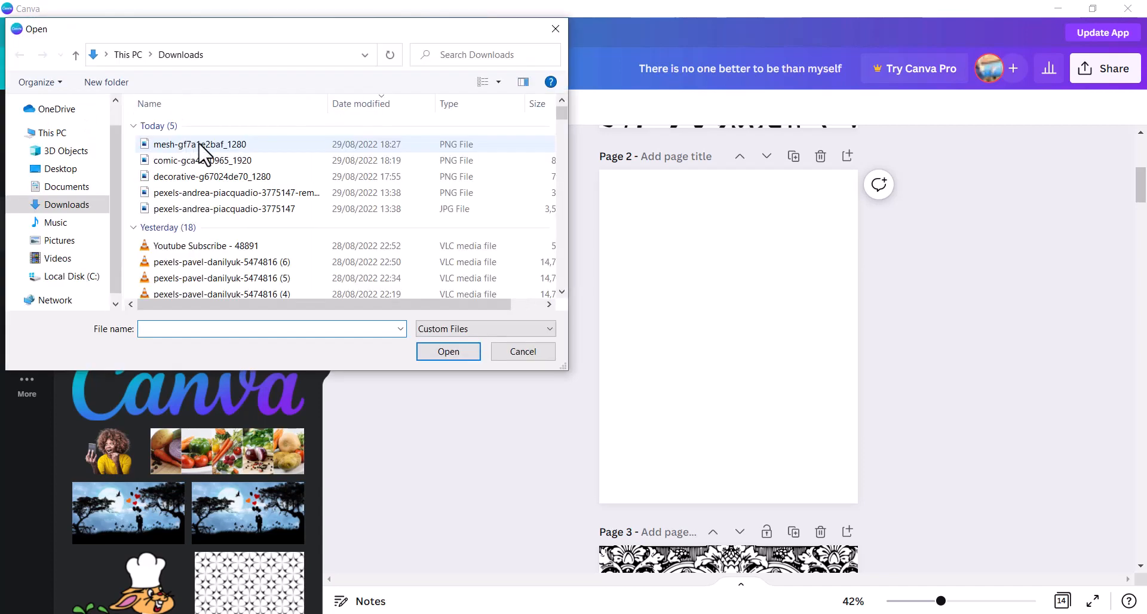
{"action": "double_click", "coordinate": [201, 148]}
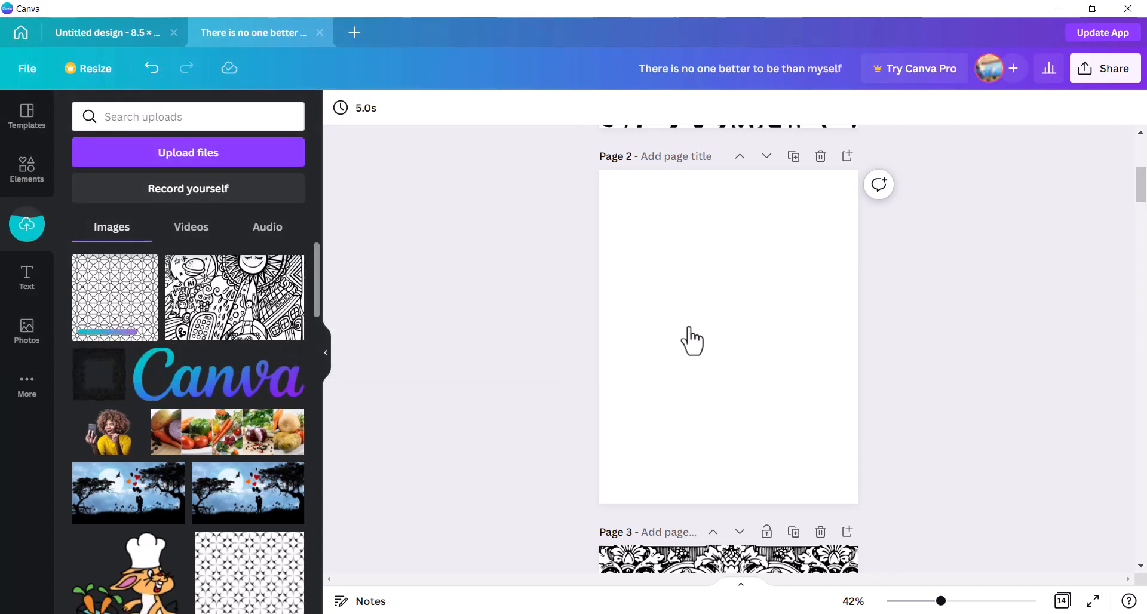
Place the uploaded mesh pattern on blank page 2 so that it fills the whole page.
{"action": "left_click_drag", "start_coordinate": [721, 335], "coordinate": [685, 258]}
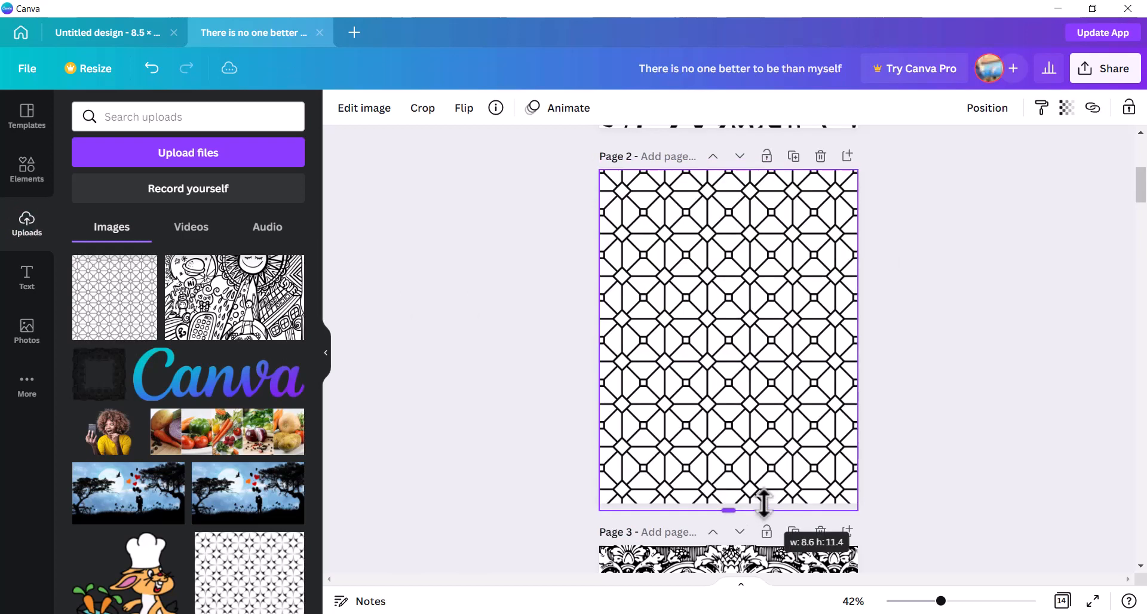
{"action": "left_click_drag", "start_coordinate": [764, 509], "coordinate": [766, 502]}
{"action": "left_click", "coordinate": [939, 380]}
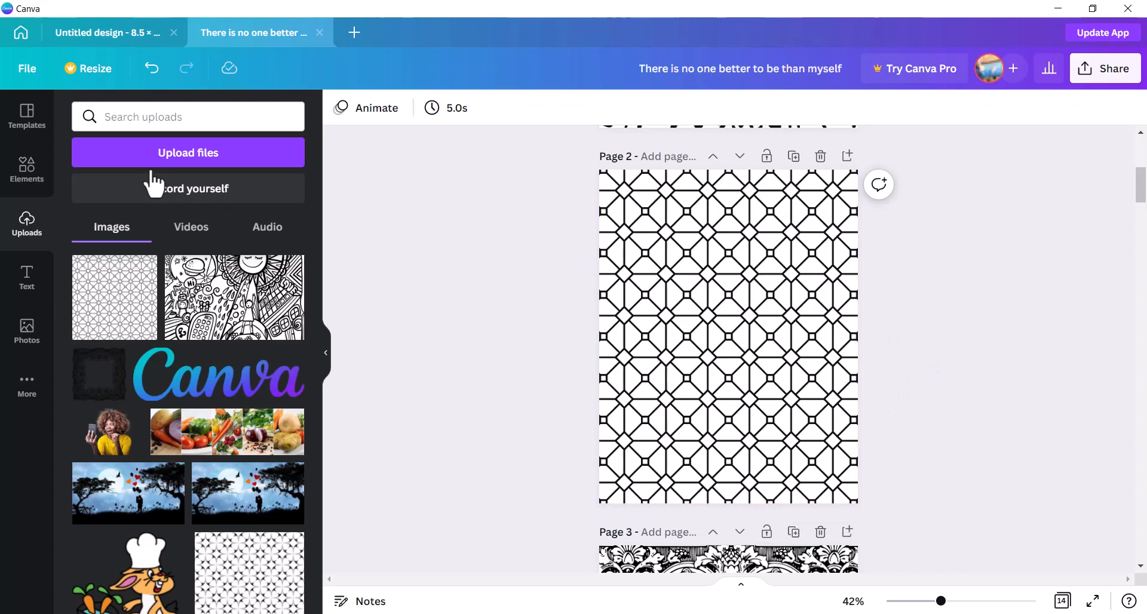
Add a white rounded rectangle near the top of page 2 and stretch it into a band across the full page width.
{"action": "left_click", "coordinate": [27, 180]}
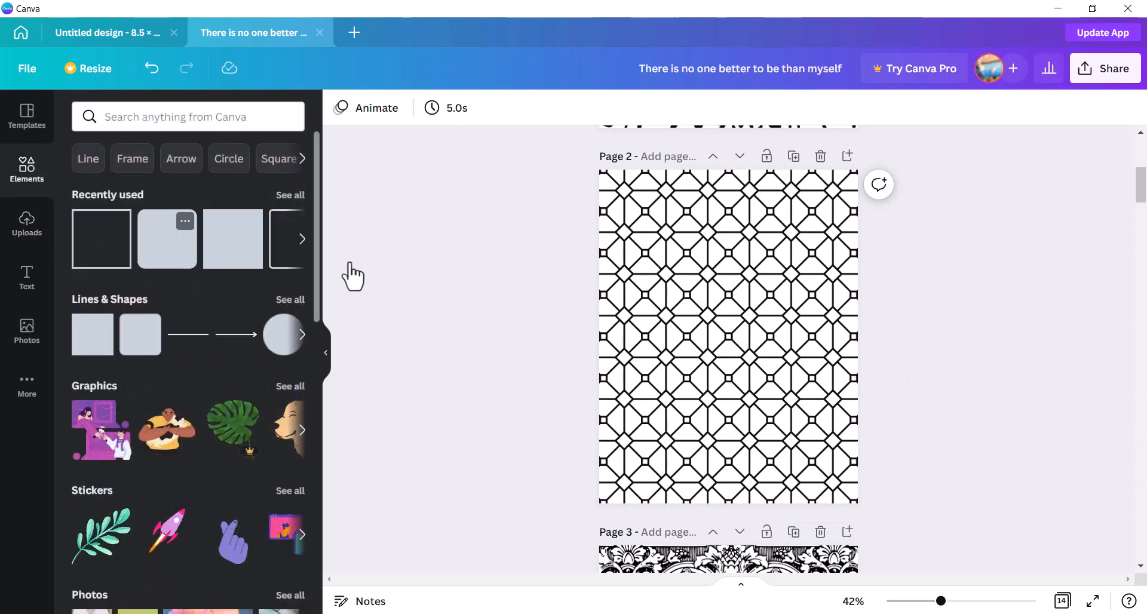
{"action": "key", "text": "r"}
{"action": "left_click", "coordinate": [540, 262]}
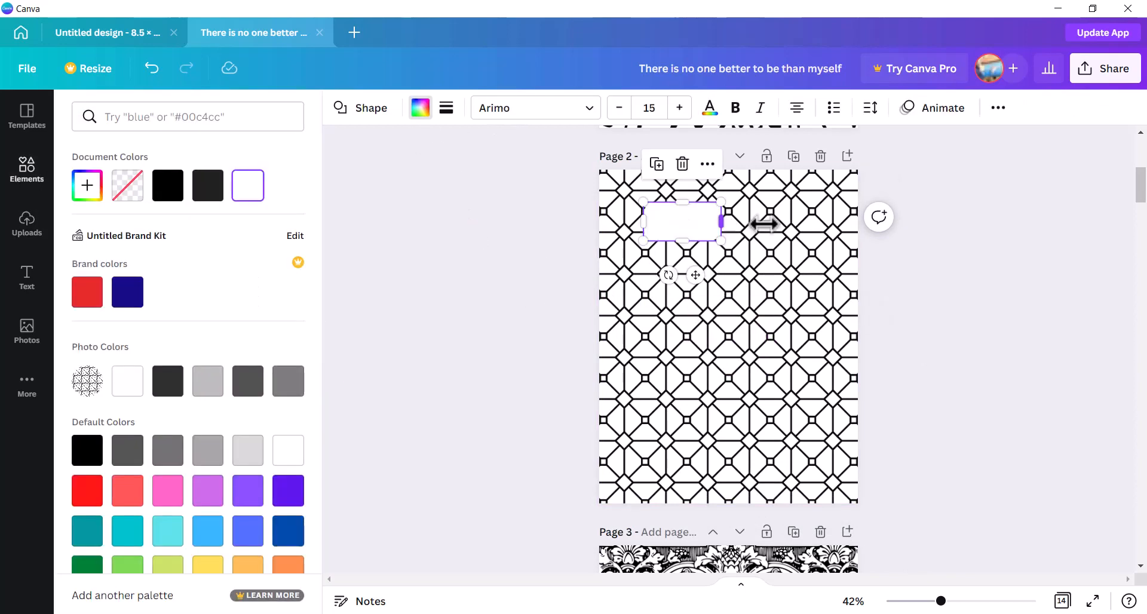
{"action": "left_click_drag", "start_coordinate": [763, 219], "coordinate": [843, 224]}
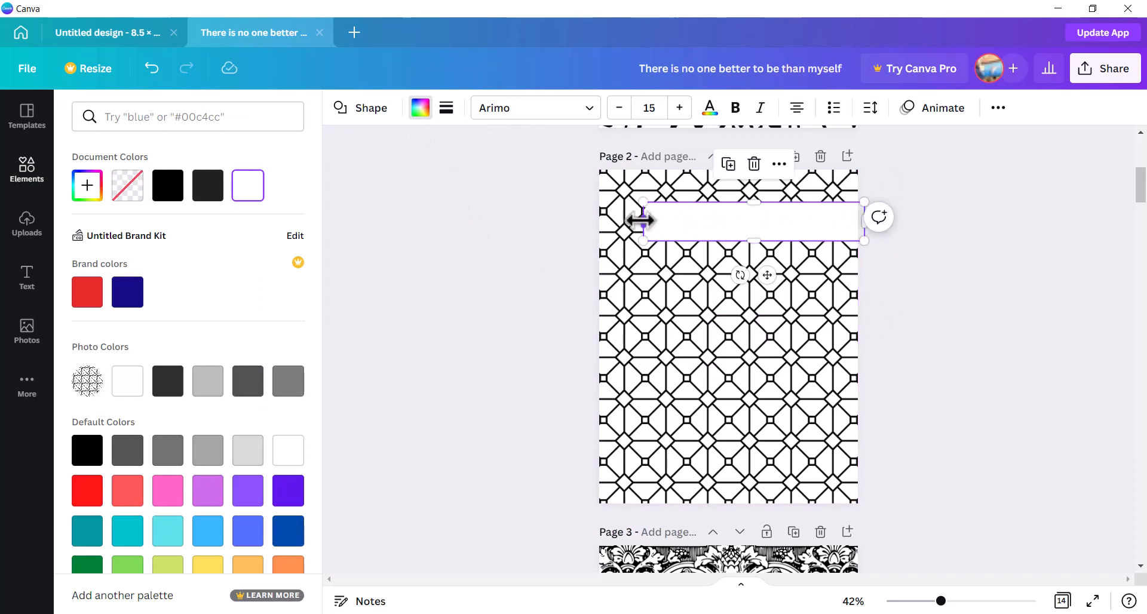
{"action": "left_click_drag", "start_coordinate": [643, 221], "coordinate": [586, 217]}
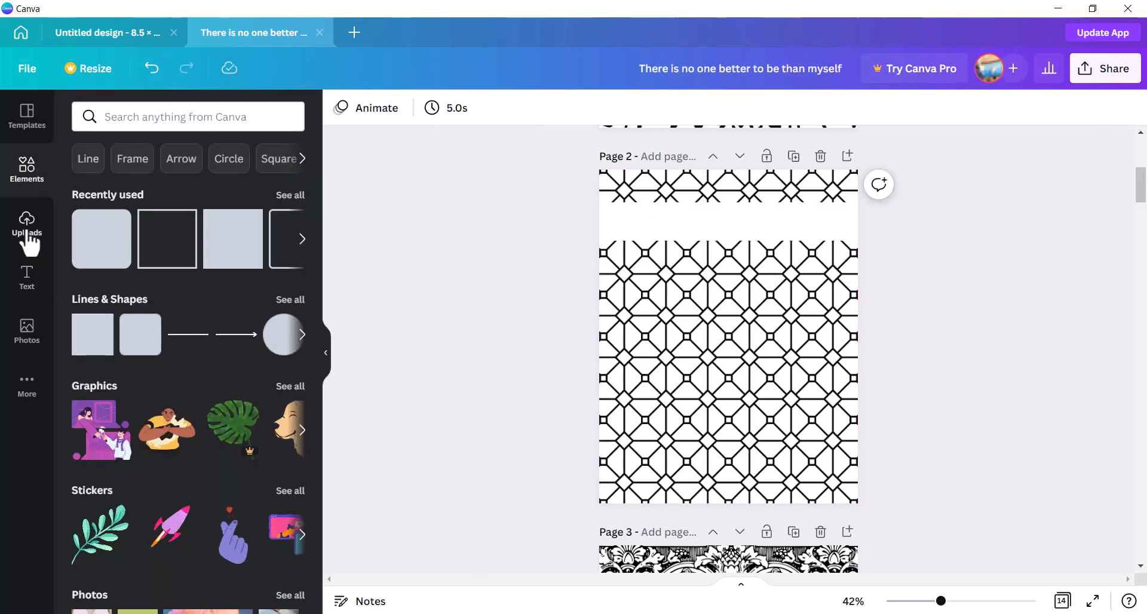
Add a heading to page 2 reading "TEST YOUR COLORS HERE".
{"action": "left_click", "coordinate": [34, 239]}
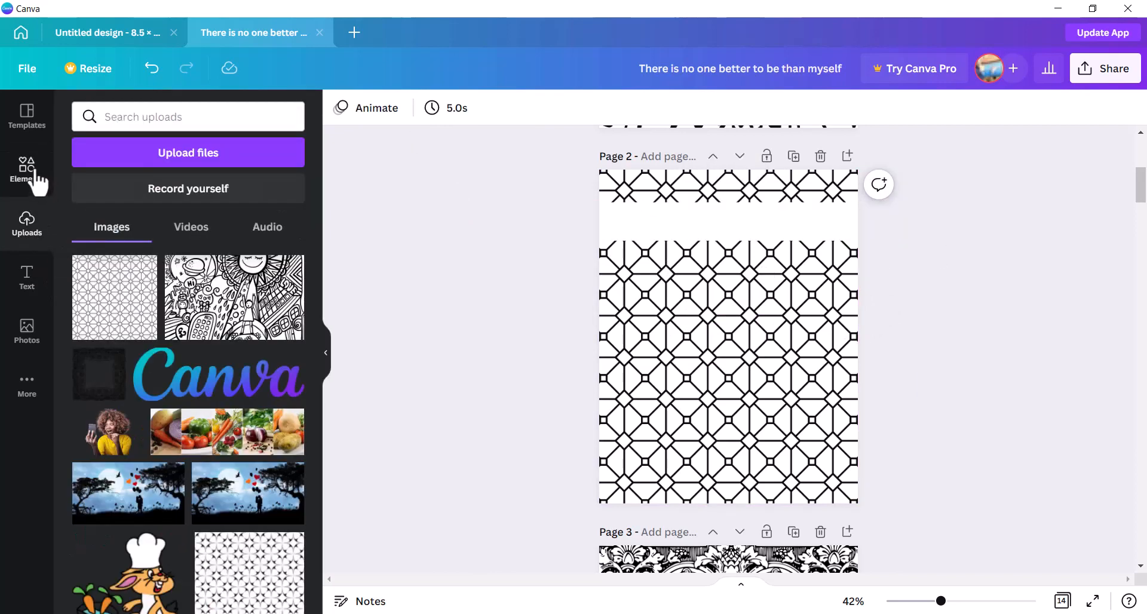
{"action": "left_click", "coordinate": [27, 277]}
{"action": "left_click", "coordinate": [167, 198]}
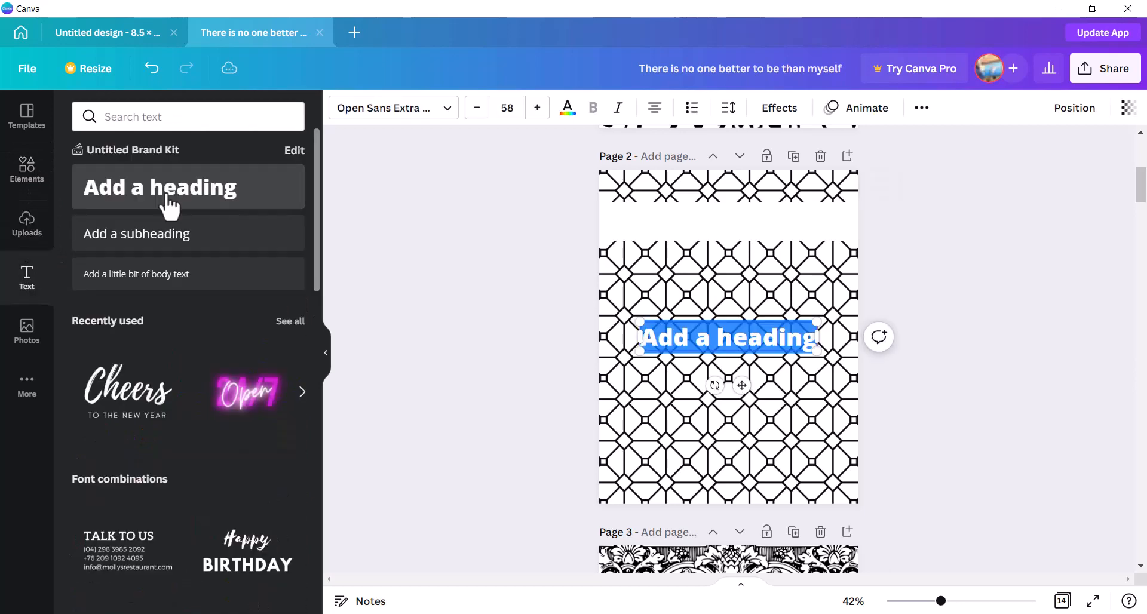
{"action": "type", "text": "TEST YOUR COLOR"}
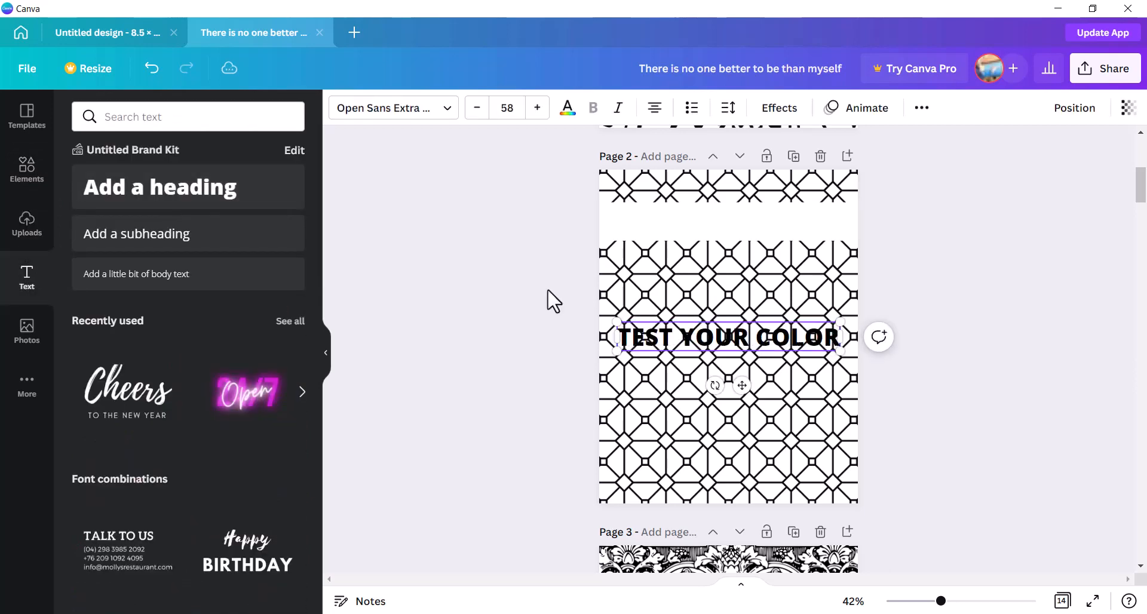
{"action": "type", "text": "S HERER"}
Reduce the "TEST YOUR COLORS HERE" heading to size 42.5 and centre it within the white band.
{"action": "left_click_drag", "start_coordinate": [858, 385], "coordinate": [858, 350]}
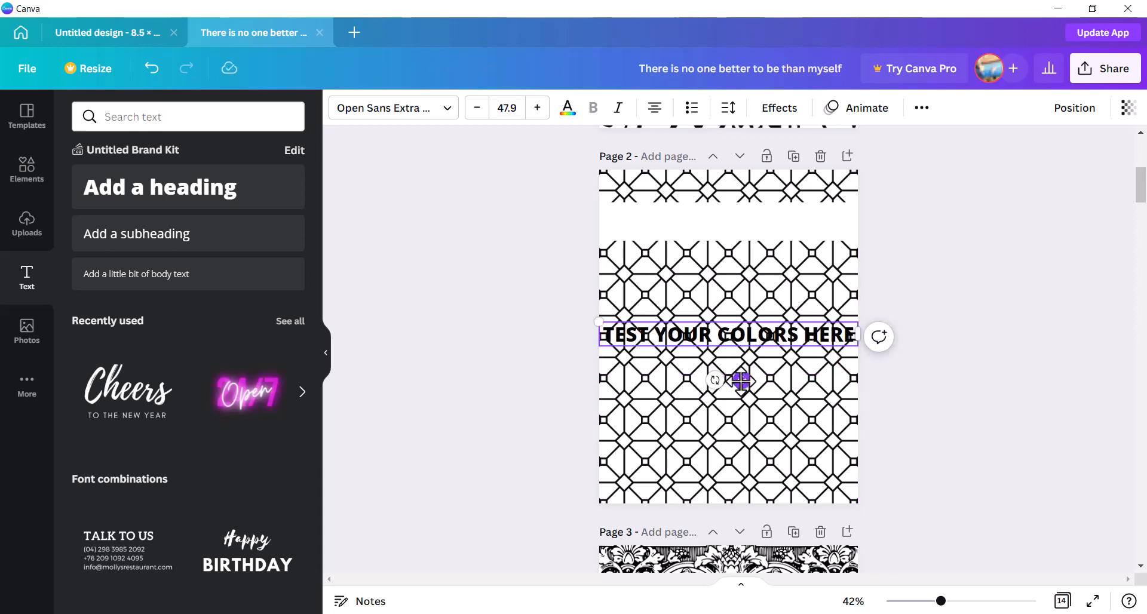
{"action": "left_click_drag", "start_coordinate": [737, 370], "coordinate": [737, 274]}
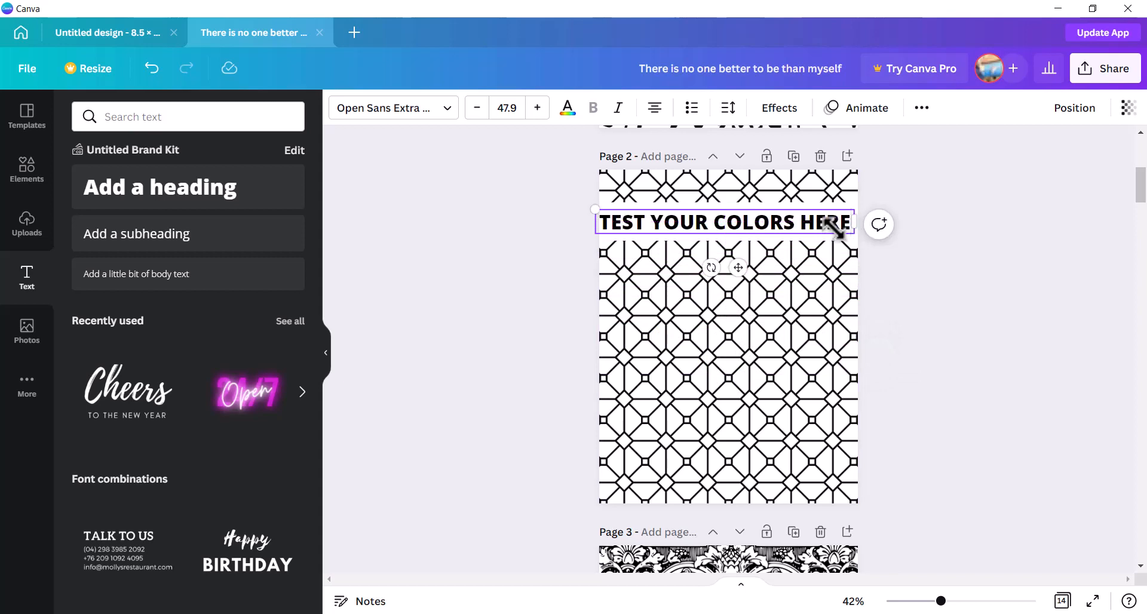
{"action": "left_click_drag", "start_coordinate": [854, 233], "coordinate": [823, 228]}
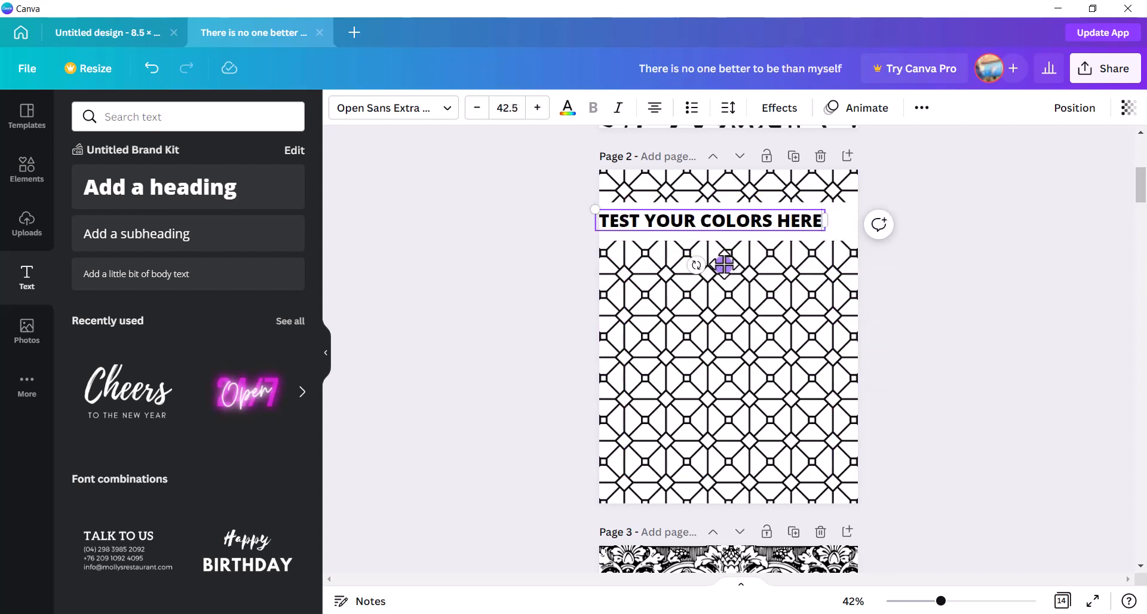
{"action": "left_click_drag", "start_coordinate": [724, 259], "coordinate": [739, 264]}
{"action": "left_click", "coordinate": [926, 297]}
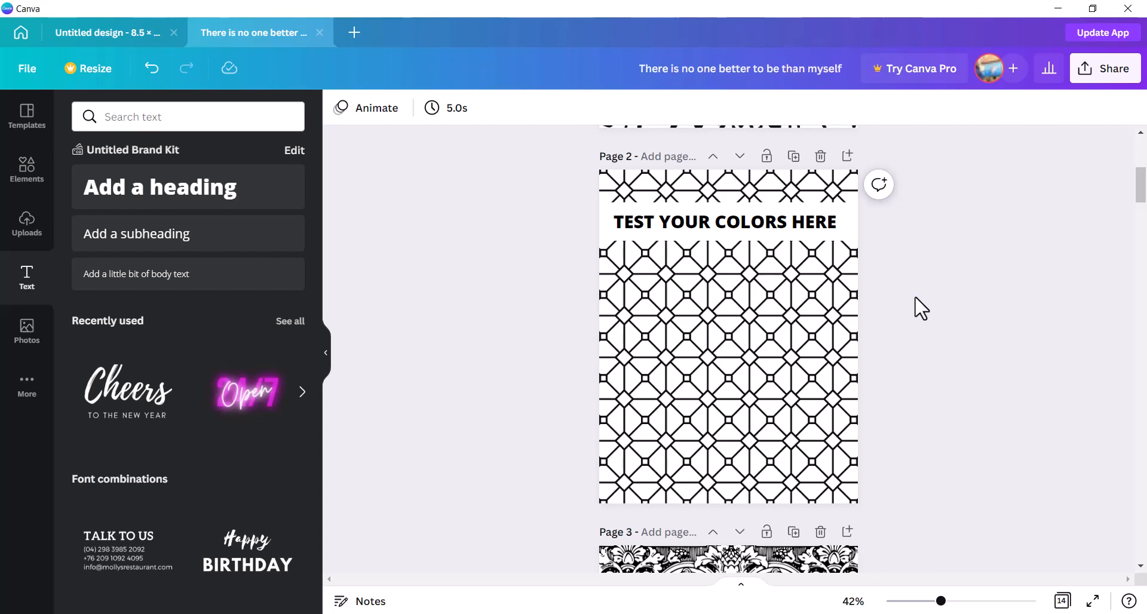
Review the book's pages, checking the opening page, colour test page, affirmation pages, black separator pages and empty framed pages.
{"action": "scroll", "coordinate": [920, 308], "scroll_direction": "up", "scroll_amount": 6}
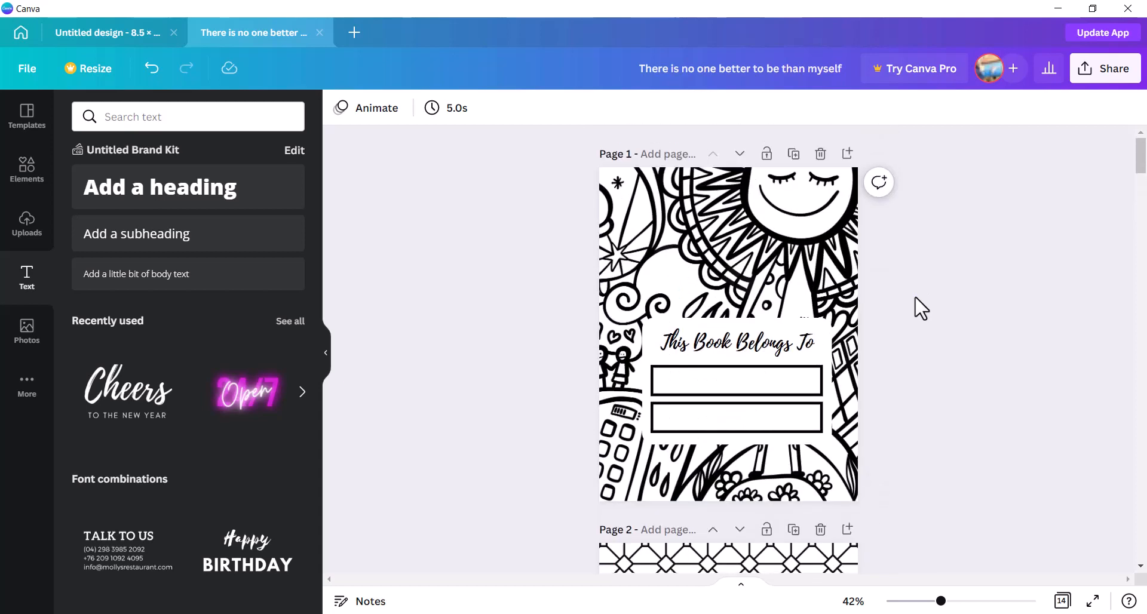
{"action": "scroll", "coordinate": [920, 307], "scroll_direction": "down", "scroll_amount": 10}
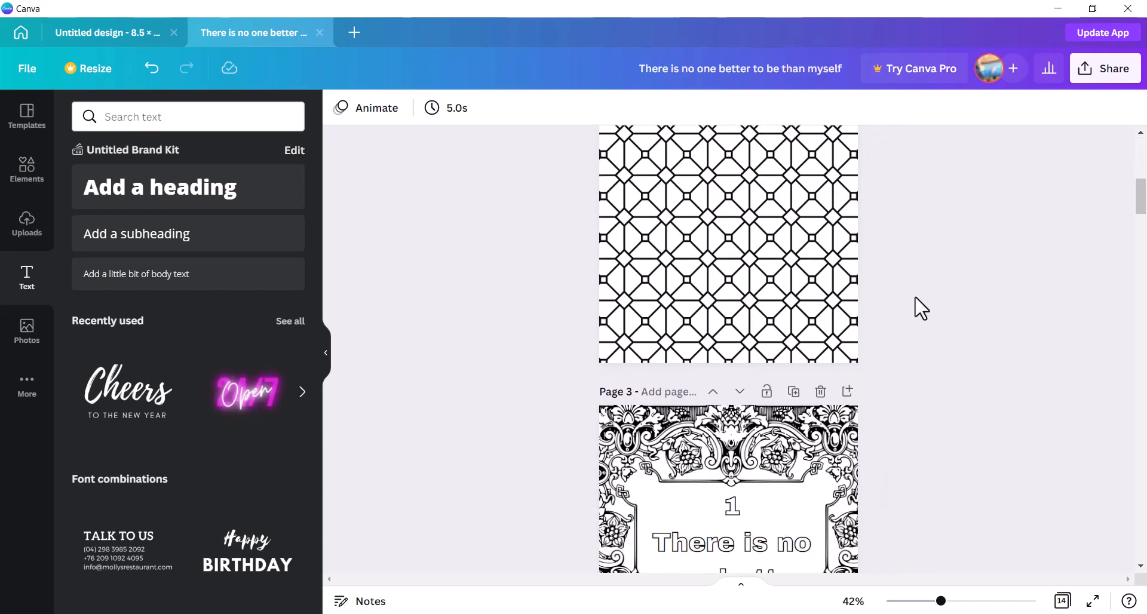
{"action": "scroll", "coordinate": [921, 308], "scroll_direction": "down", "scroll_amount": 5}
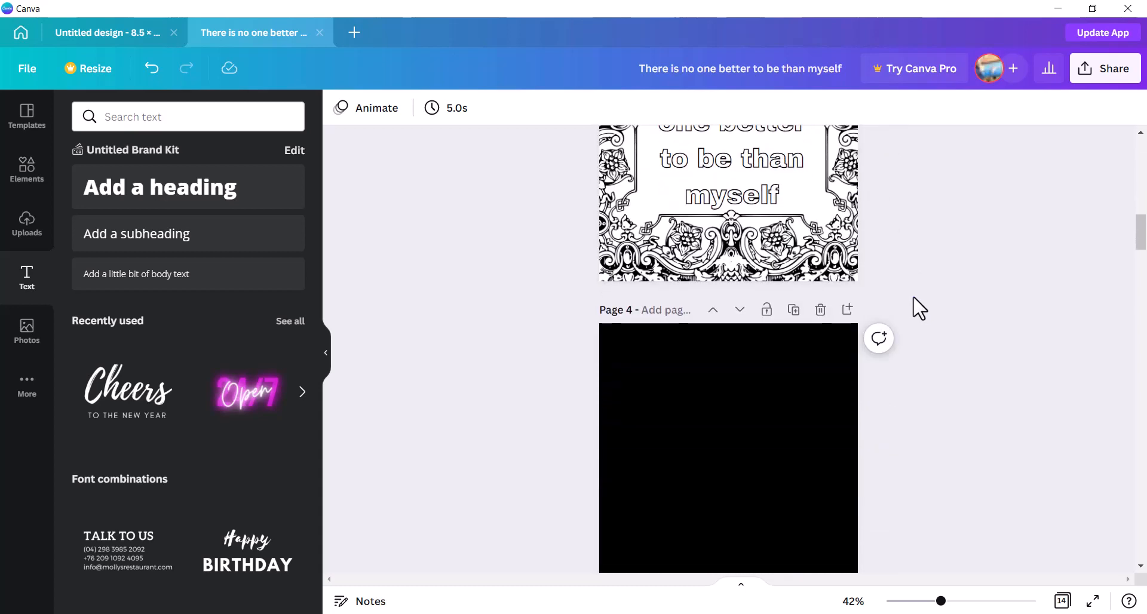
{"action": "scroll", "coordinate": [920, 308], "scroll_direction": "down", "scroll_amount": 2}
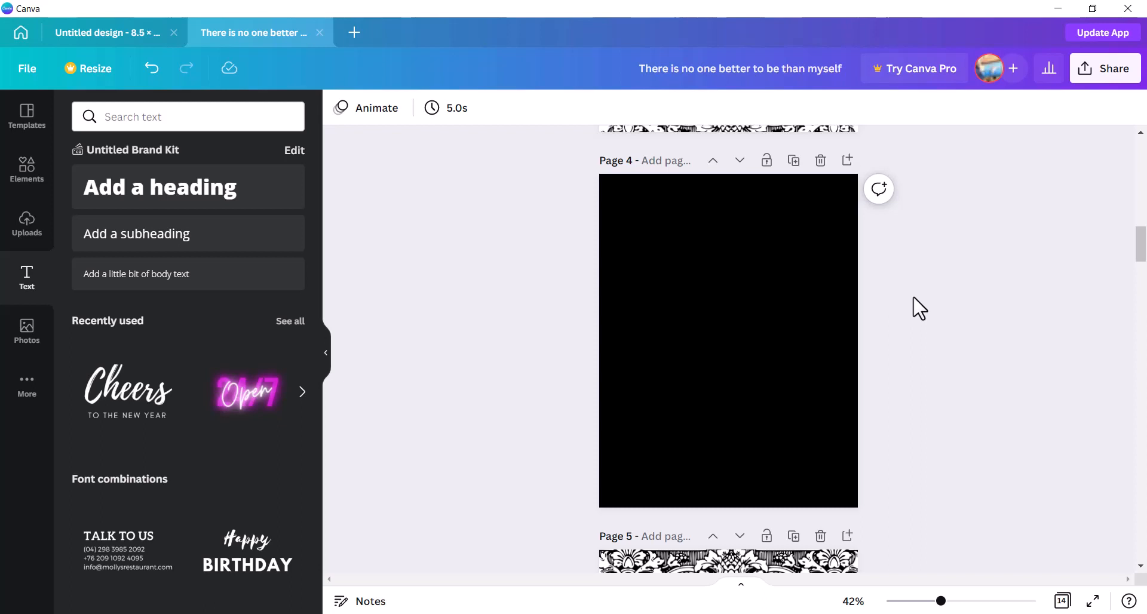
{"action": "scroll", "coordinate": [816, 315], "scroll_direction": "down", "scroll_amount": 8}
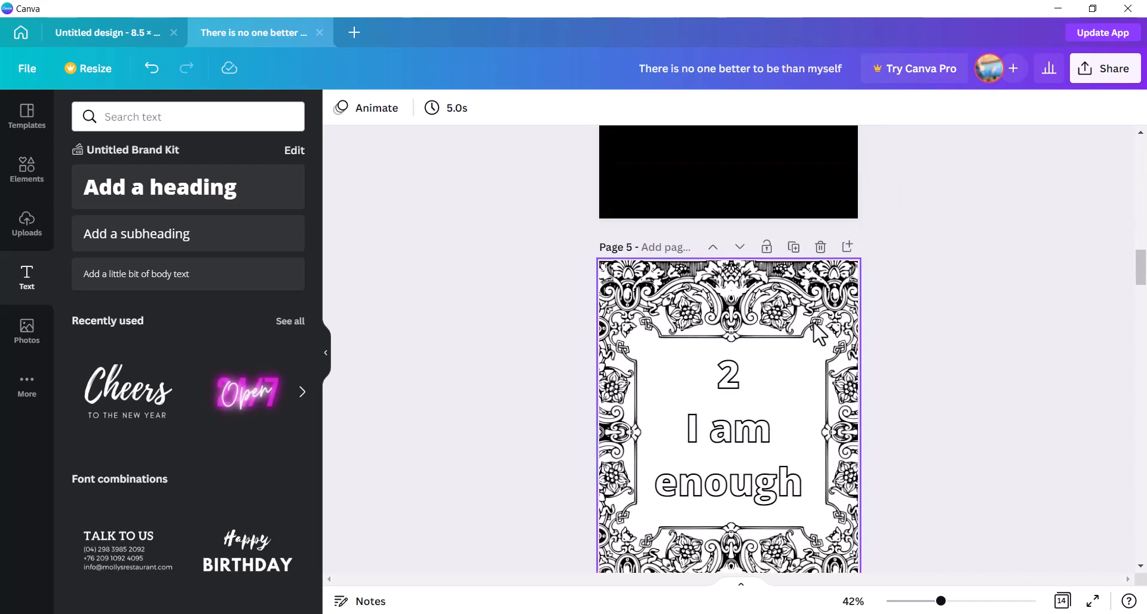
{"action": "scroll", "coordinate": [814, 331], "scroll_direction": "down", "scroll_amount": 15}
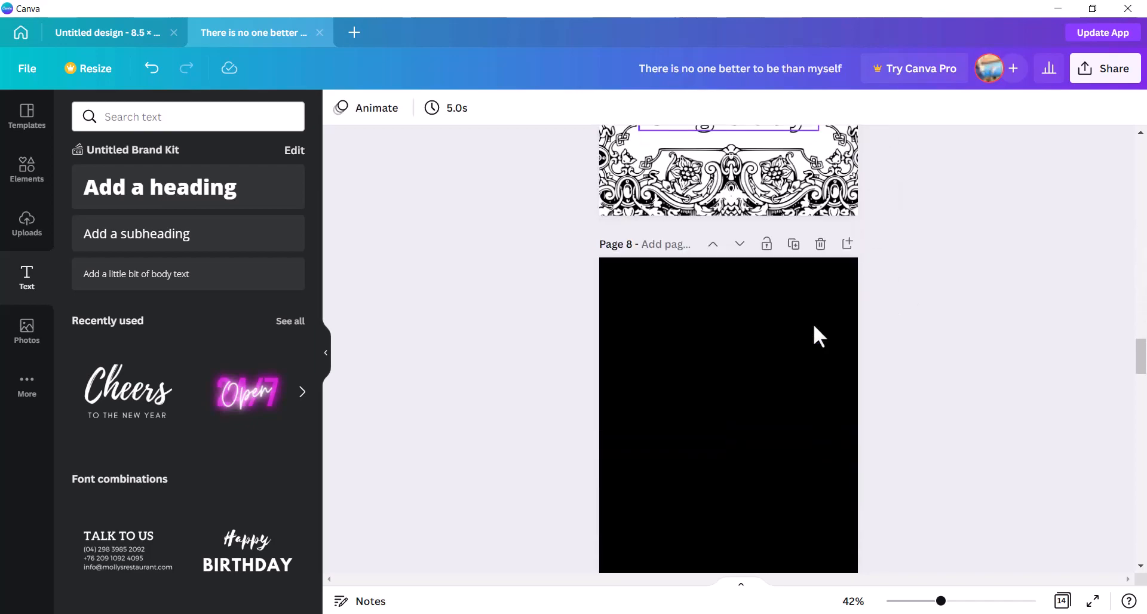
{"action": "scroll", "coordinate": [814, 328], "scroll_direction": "down", "scroll_amount": 10}
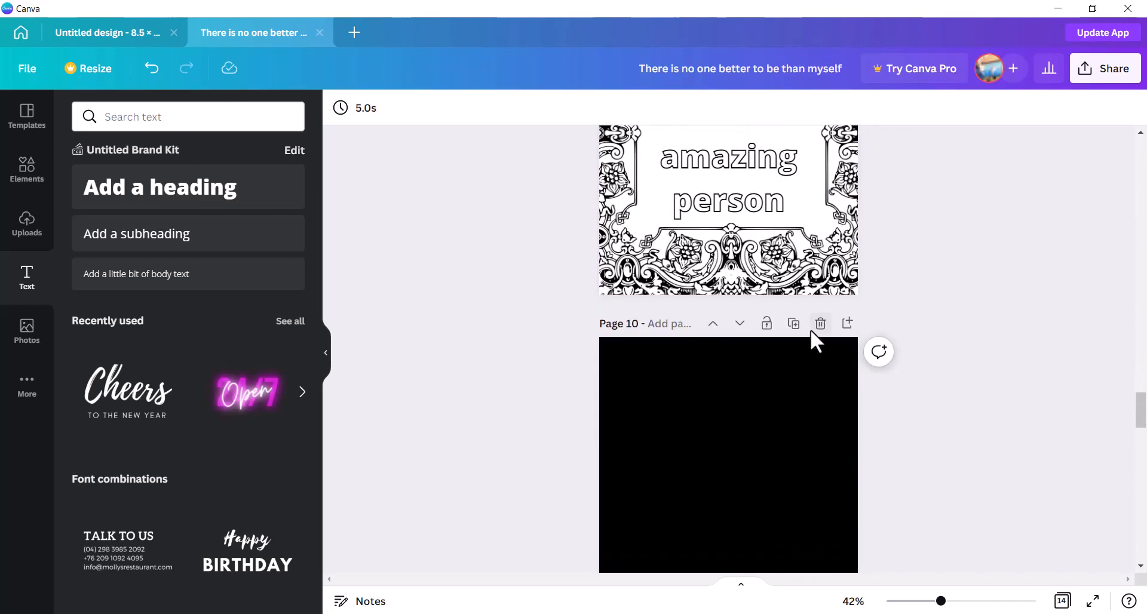
{"action": "scroll", "coordinate": [814, 340], "scroll_direction": "down", "scroll_amount": 12}
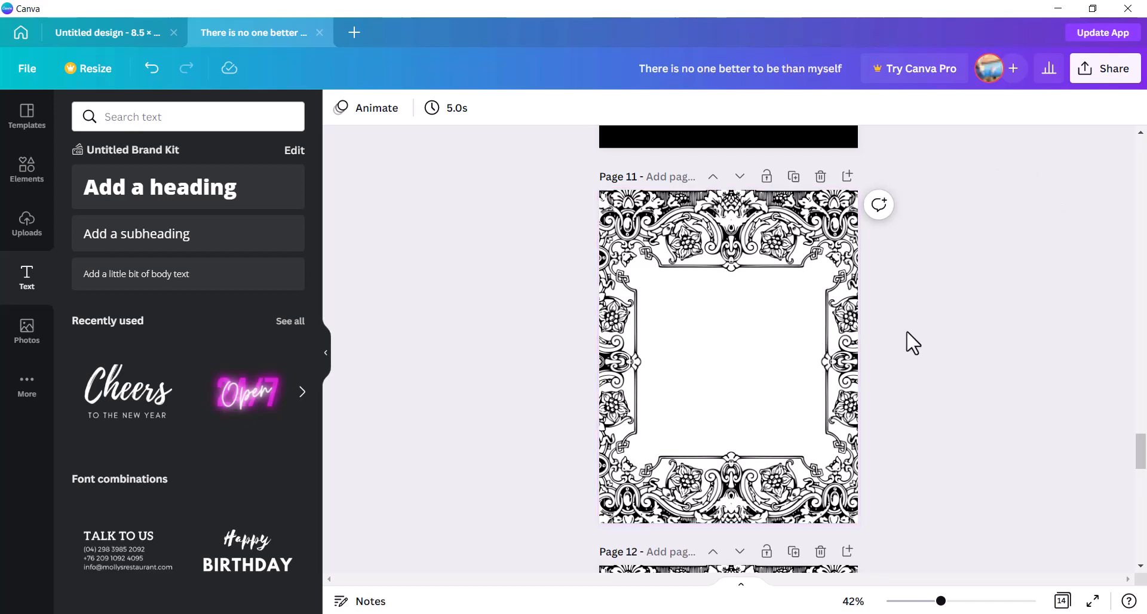
{"action": "scroll", "coordinate": [906, 337], "scroll_direction": "down", "scroll_amount": 5}
{"action": "scroll", "coordinate": [911, 341], "scroll_direction": "up", "scroll_amount": 15}
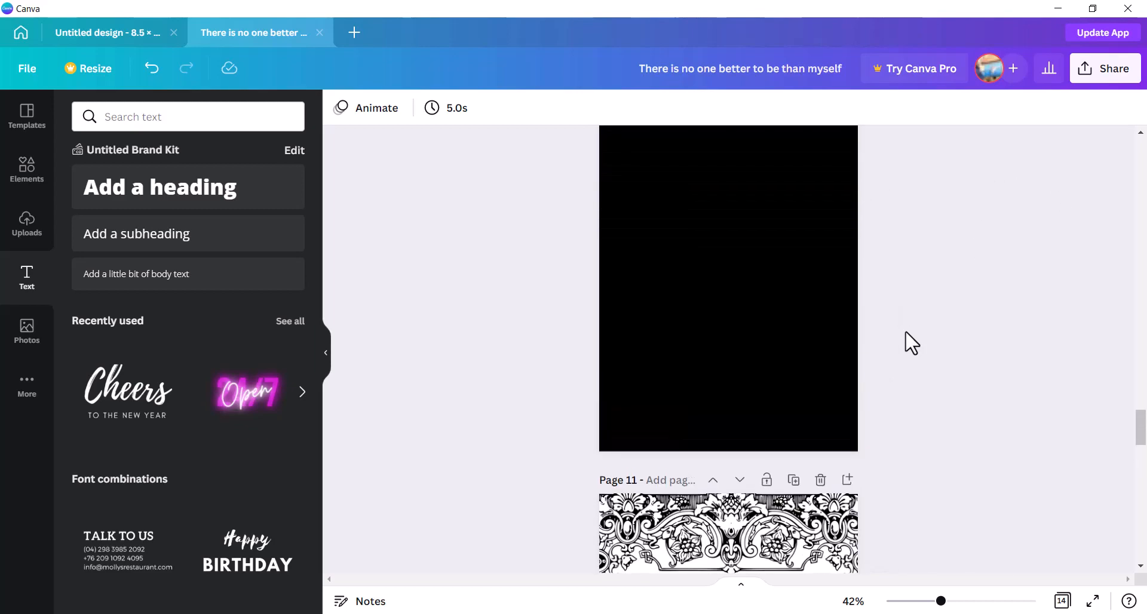
{"action": "scroll", "coordinate": [904, 340], "scroll_direction": "up", "scroll_amount": 7}
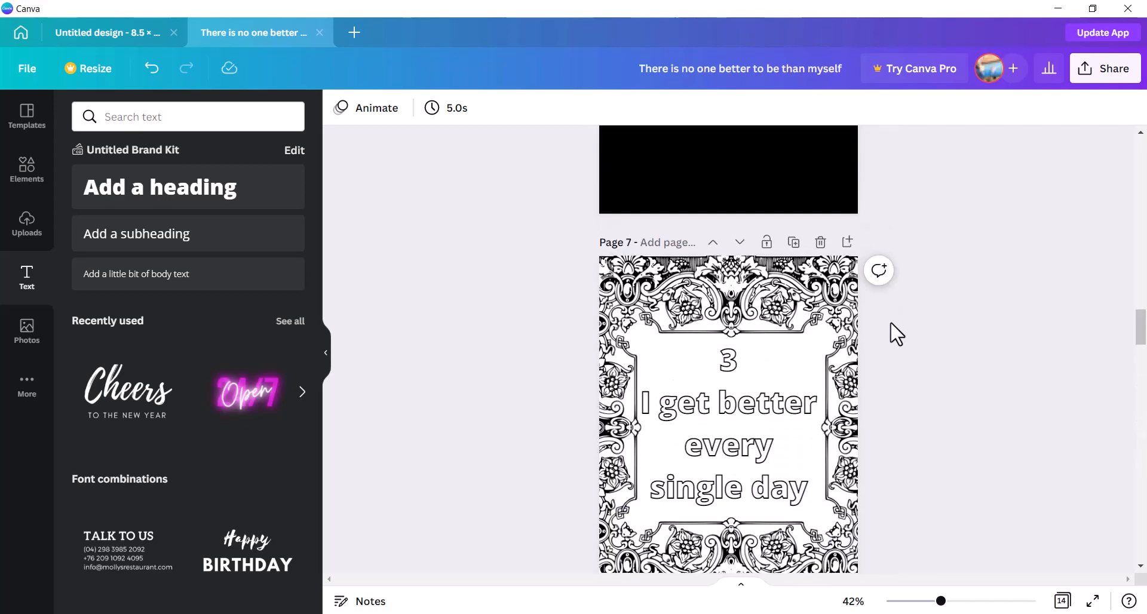
{"action": "scroll", "coordinate": [891, 333], "scroll_direction": "up", "scroll_amount": 7}
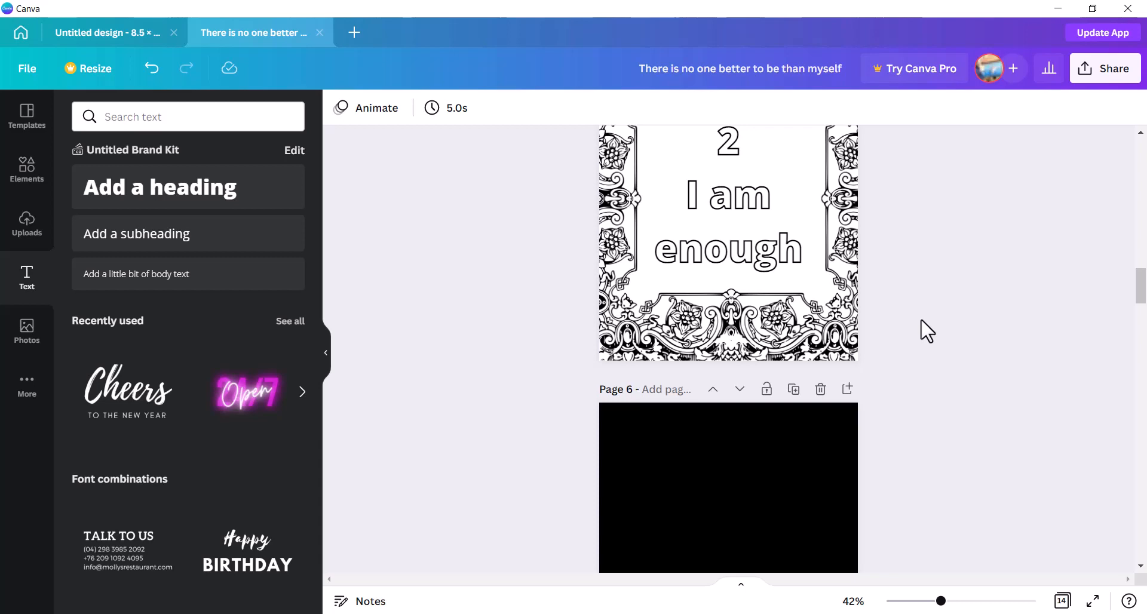
{"action": "scroll", "coordinate": [926, 330], "scroll_direction": "up", "scroll_amount": 4}
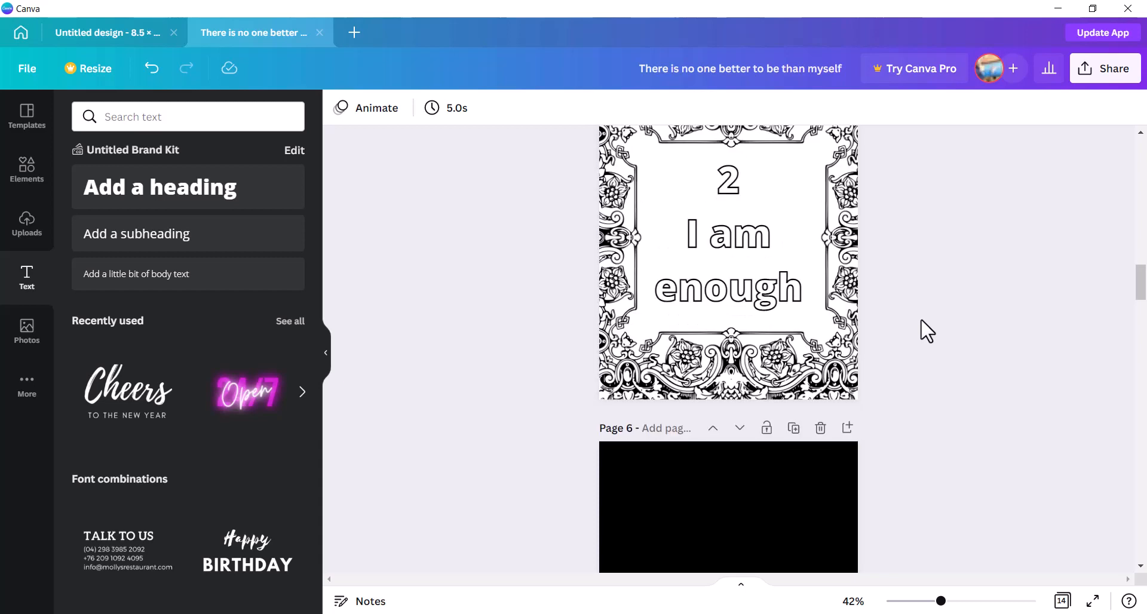
{"action": "scroll", "coordinate": [927, 330], "scroll_direction": "up", "scroll_amount": 20}
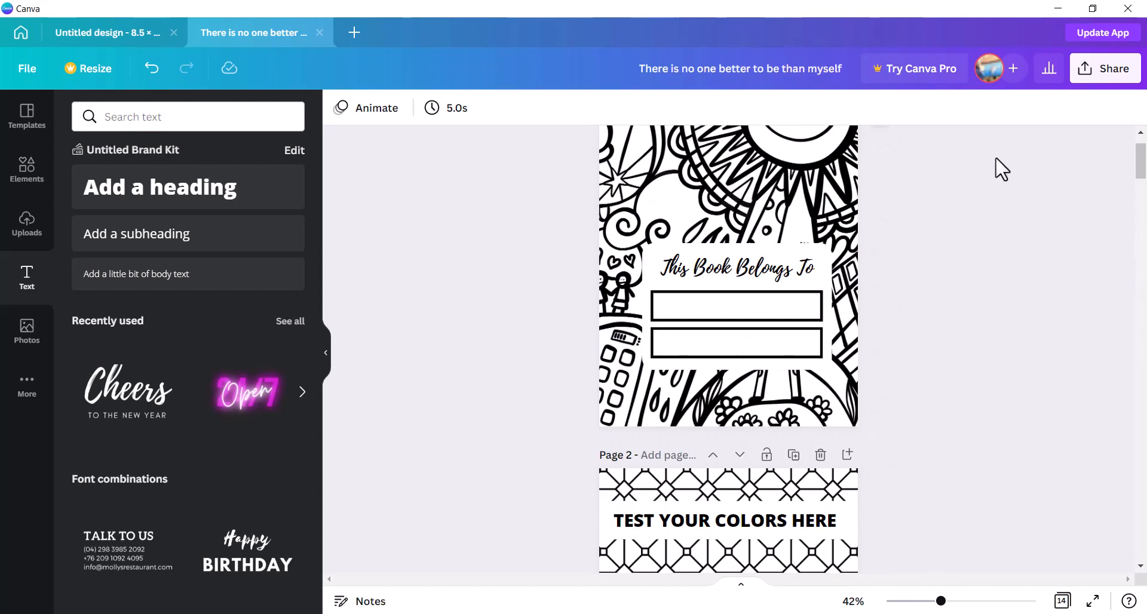
{"action": "scroll", "coordinate": [968, 327], "scroll_direction": "up", "scroll_amount": 2}
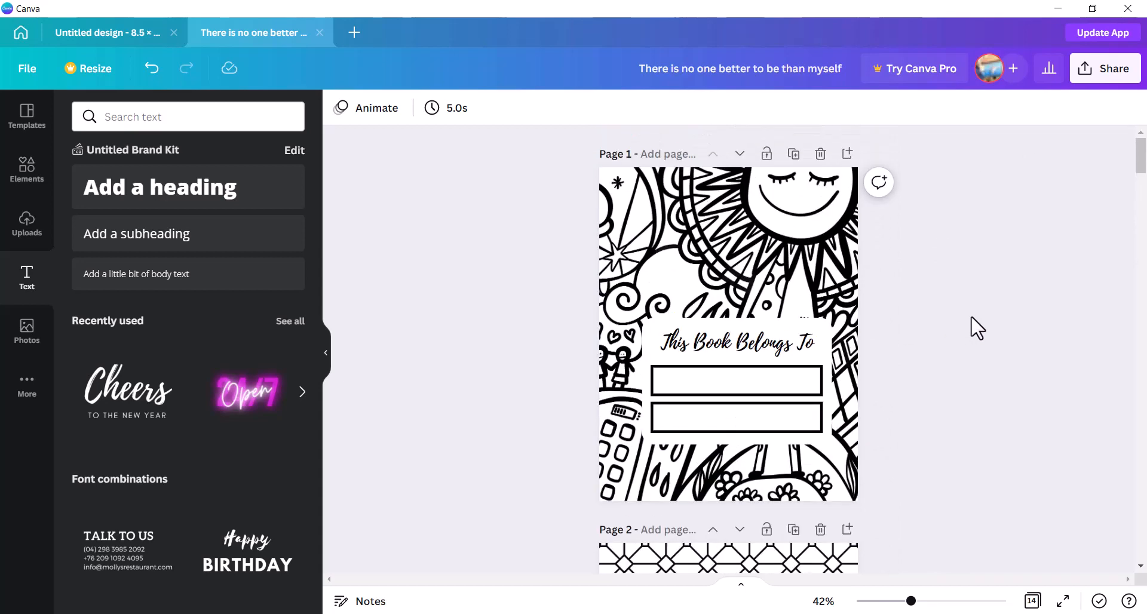
{"action": "scroll", "coordinate": [967, 328], "scroll_direction": "down", "scroll_amount": 3}
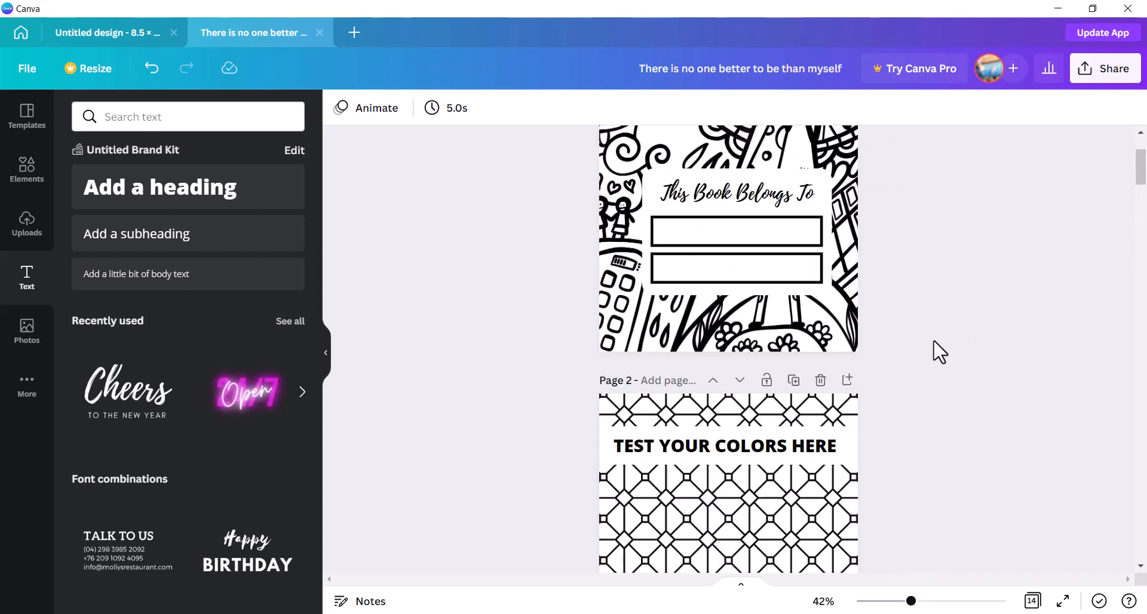
{"action": "scroll", "coordinate": [938, 350], "scroll_direction": "down", "scroll_amount": 3}
{"action": "scroll", "coordinate": [942, 351], "scroll_direction": "down", "scroll_amount": 2}
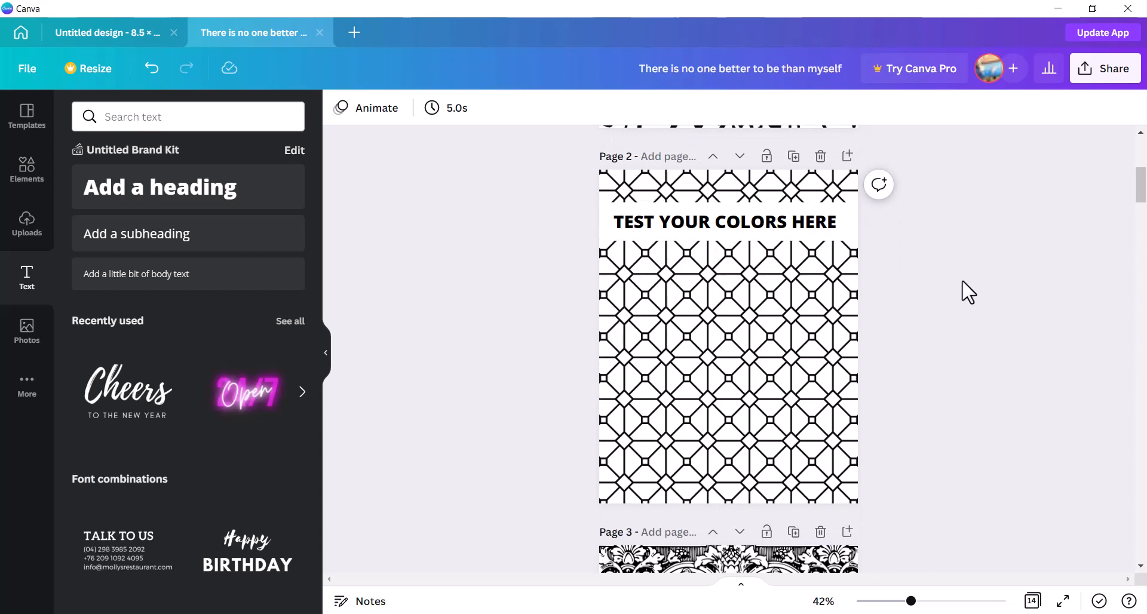
Download all 14 pages of the design as a PDF Print file.
{"action": "left_click", "coordinate": [1099, 72]}
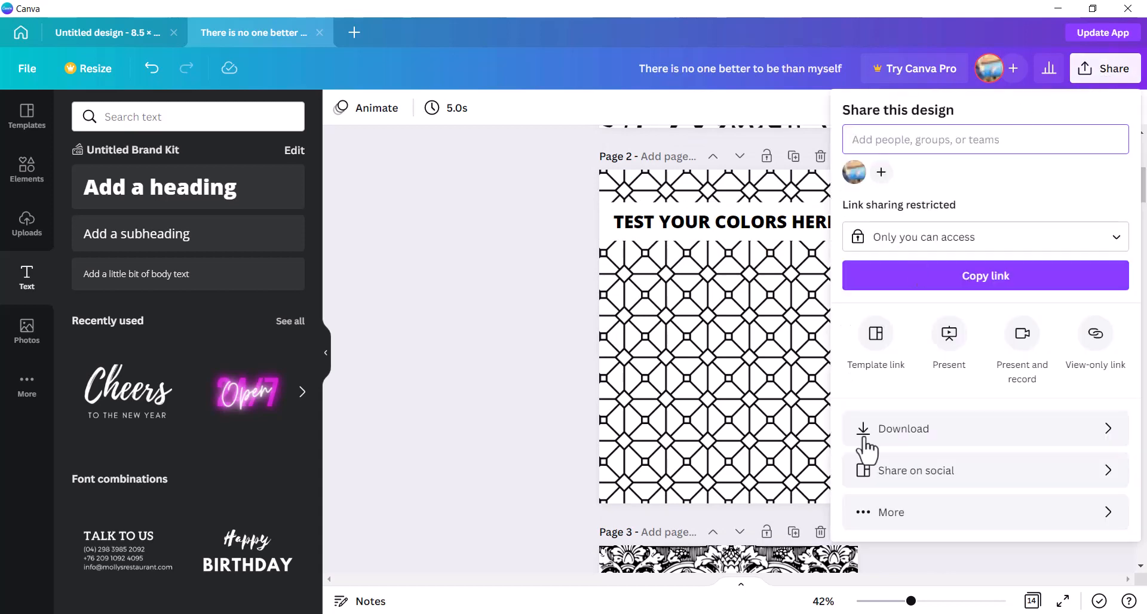
{"action": "left_click", "coordinate": [926, 441]}
{"action": "left_click", "coordinate": [956, 176]}
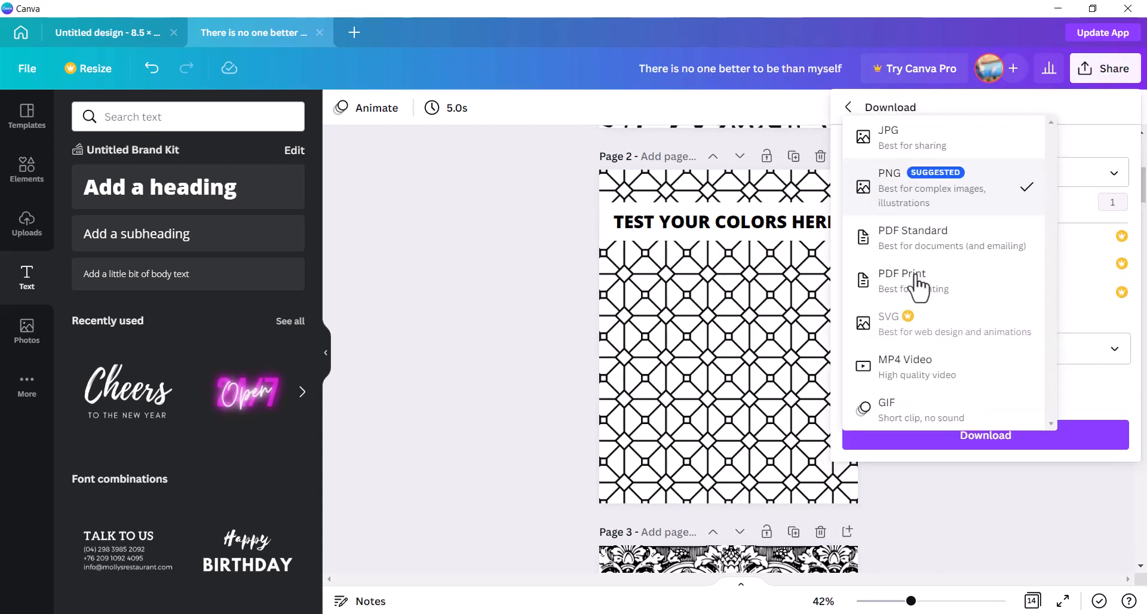
{"action": "left_click", "coordinate": [956, 289]}
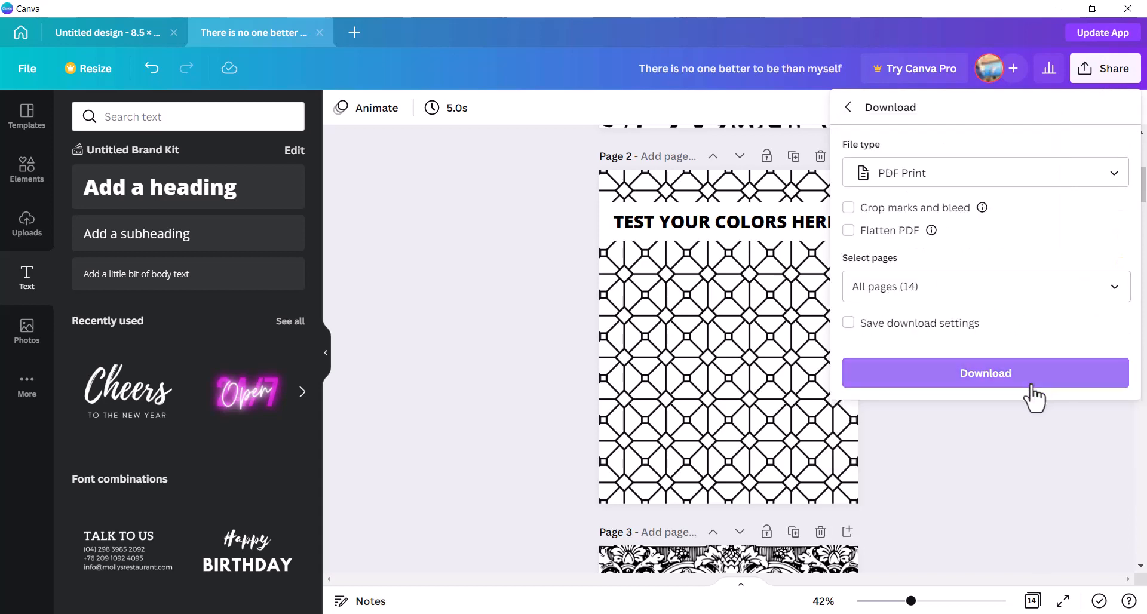
{"action": "left_click", "coordinate": [1004, 382]}
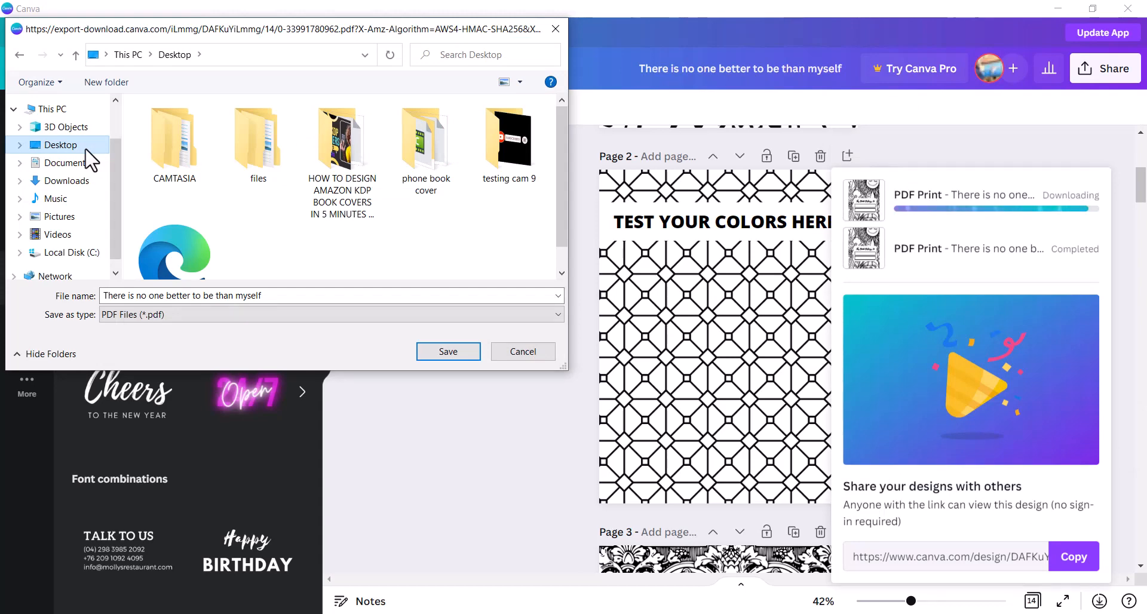
Save the exported PDF to the Desktop under the file name POSITIVE AFFIRMATIONS.
{"action": "triple_click", "coordinate": [265, 296]}
{"action": "type", "text": "POSITIVE AFFI"}
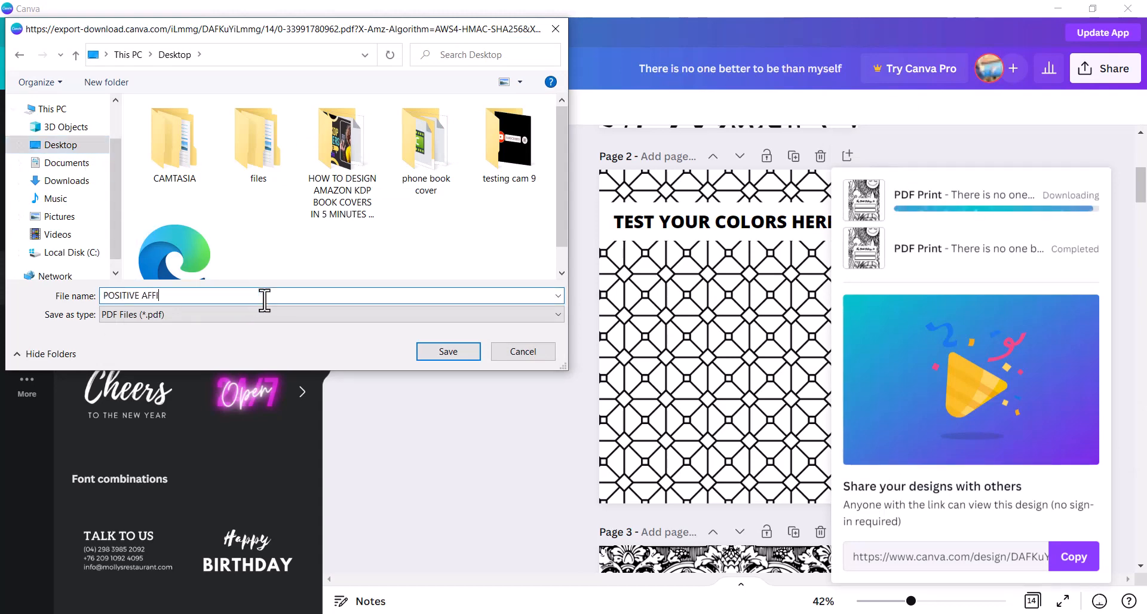
{"action": "type", "text": "RMATION"}
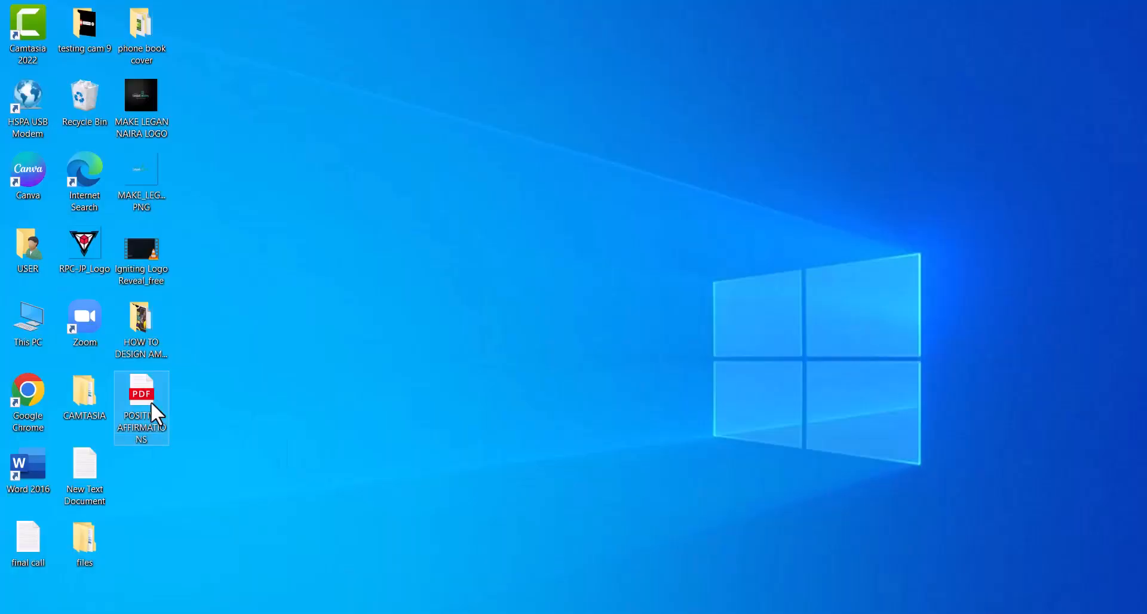
Open the POSITIVE AFFIRMATIONS PDF from the desktop in Microsoft Edge, showing its pages at a reduced size.
{"action": "double_click", "coordinate": [151, 402]}
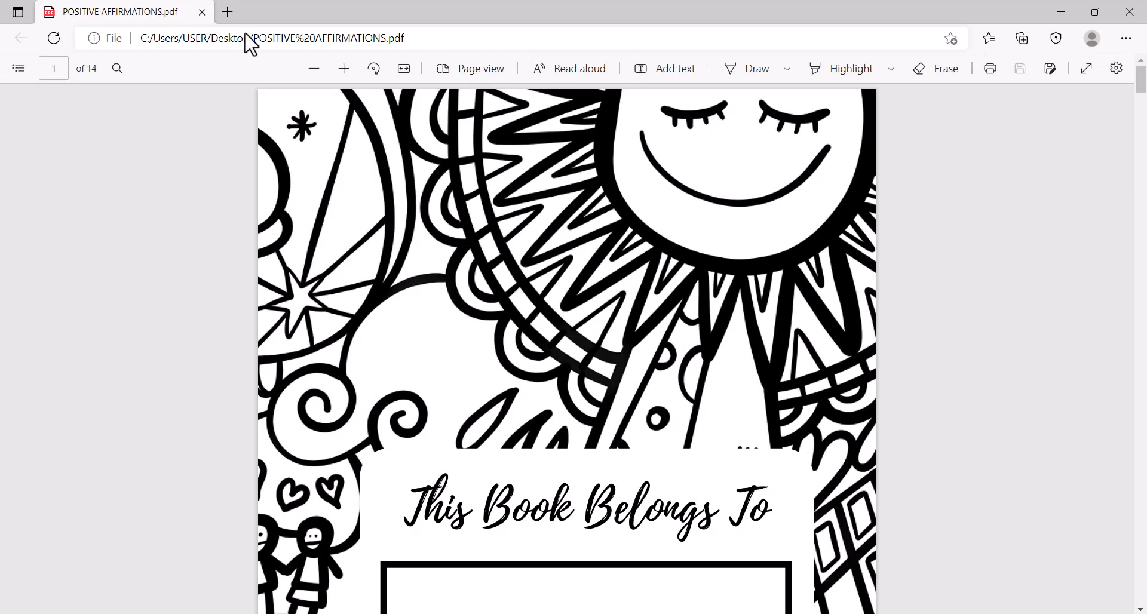
{"action": "left_click", "coordinate": [314, 69]}
{"action": "left_click", "coordinate": [314, 69]}
{"action": "left_click", "coordinate": [313, 69]}
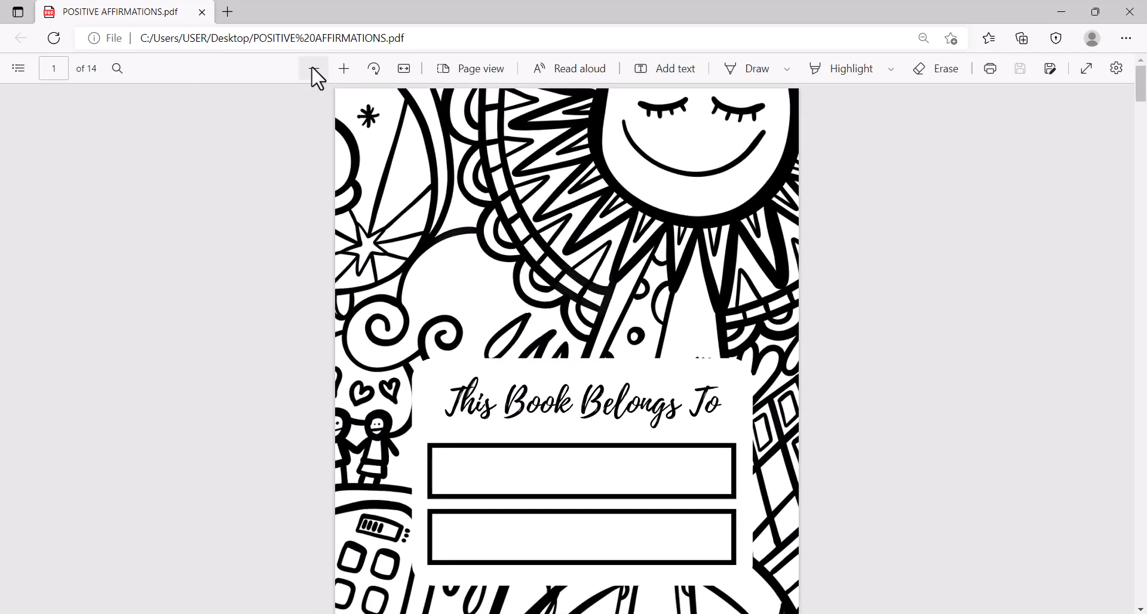
{"action": "left_click", "coordinate": [314, 69]}
Check the exported PDF page by page, including the colour test page, numbered affirmations, black separator pages and empty framed pages.
{"action": "scroll", "coordinate": [730, 264], "scroll_direction": "down", "scroll_amount": 3}
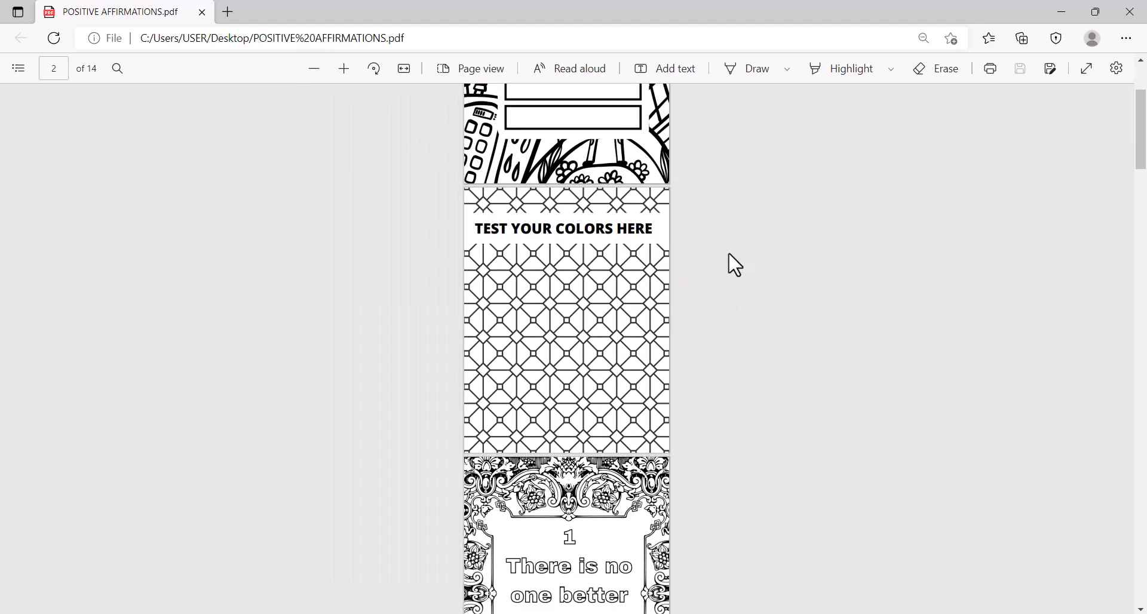
{"action": "scroll", "coordinate": [730, 264], "scroll_direction": "down", "scroll_amount": 10}
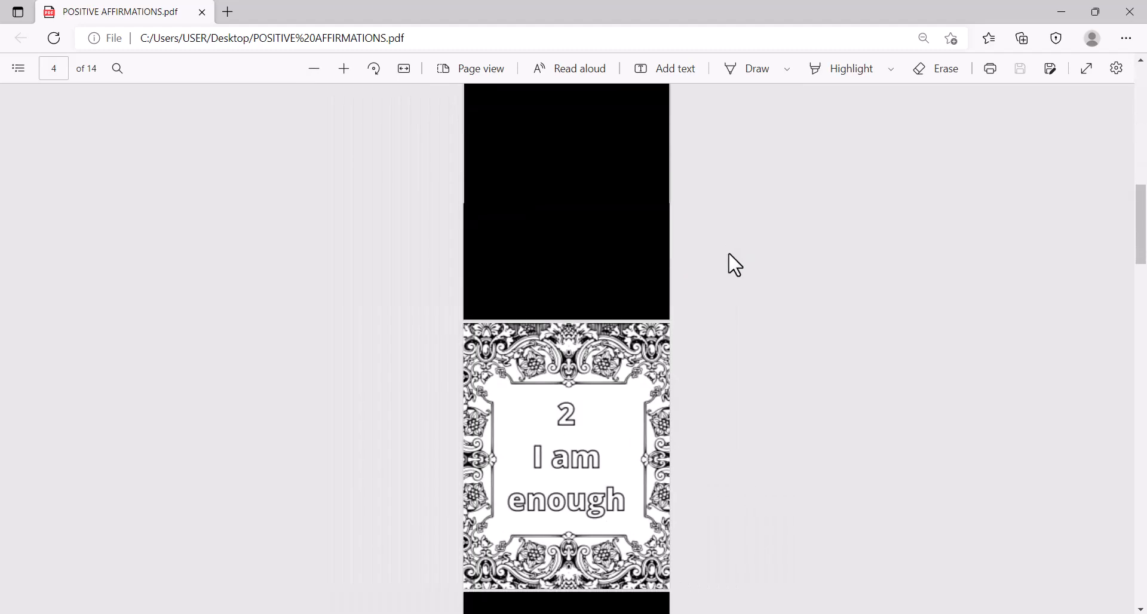
{"action": "scroll", "coordinate": [735, 264], "scroll_direction": "down", "scroll_amount": 10}
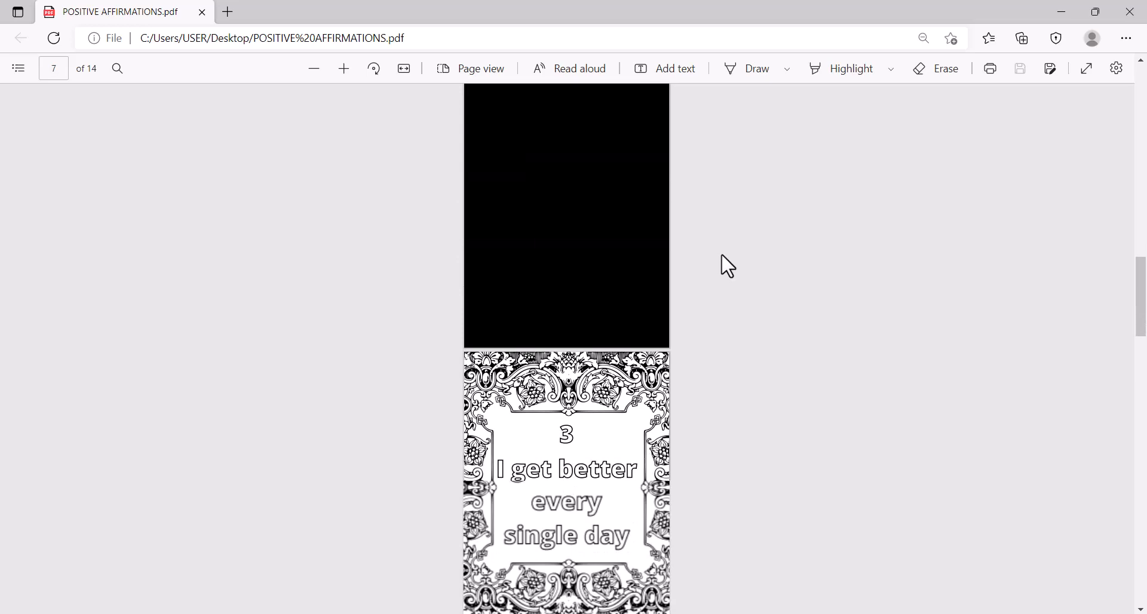
{"action": "scroll", "coordinate": [728, 266], "scroll_direction": "down", "scroll_amount": 10}
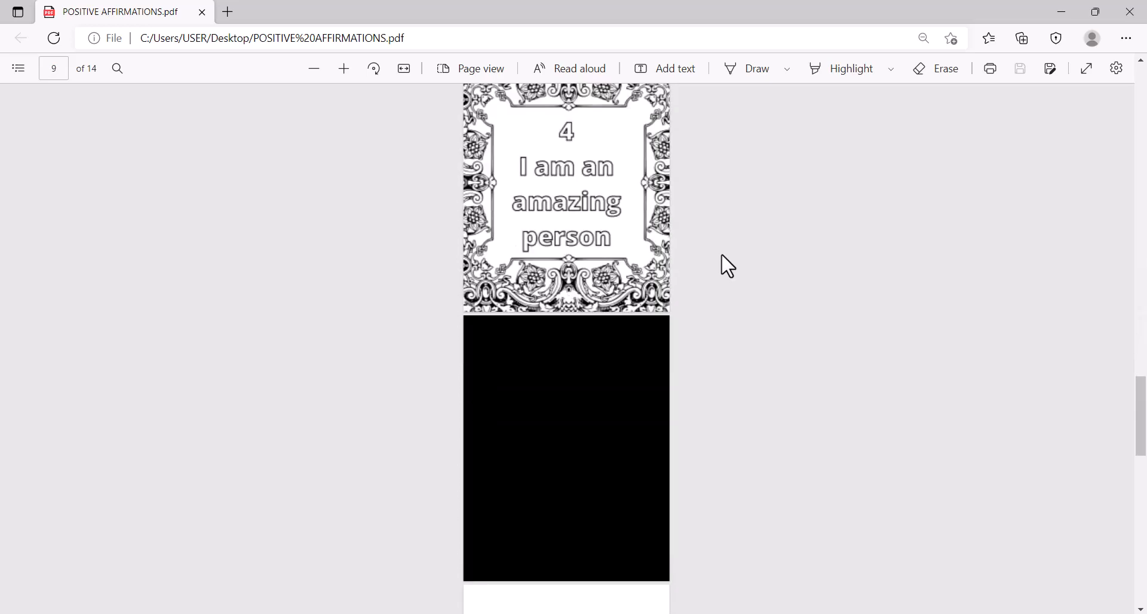
{"action": "scroll", "coordinate": [728, 266], "scroll_direction": "down", "scroll_amount": 2}
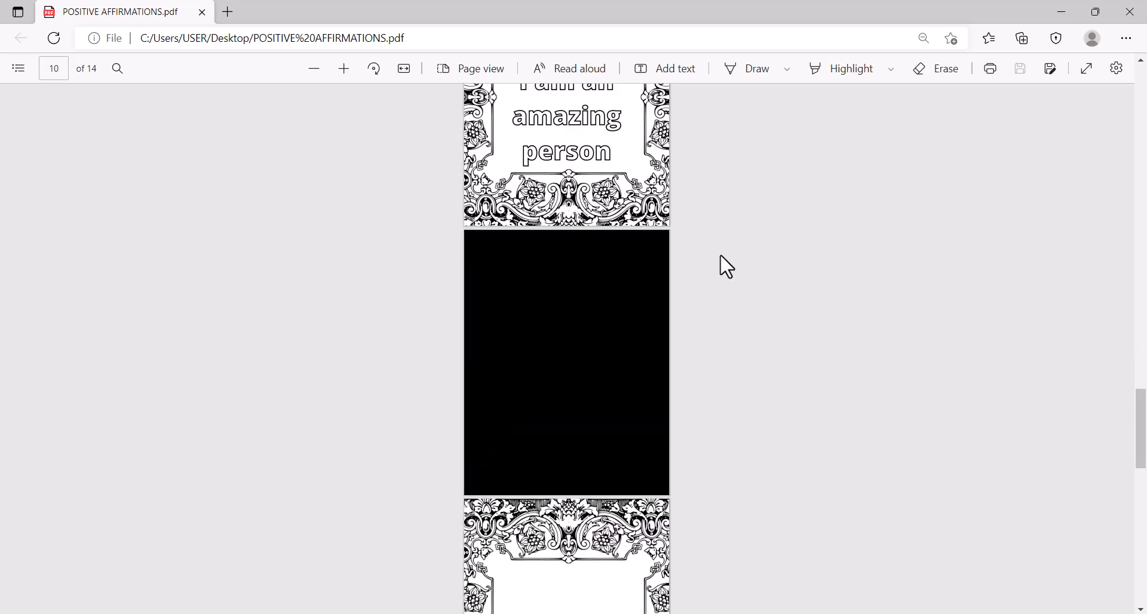
{"action": "scroll", "coordinate": [726, 266], "scroll_direction": "down", "scroll_amount": 10}
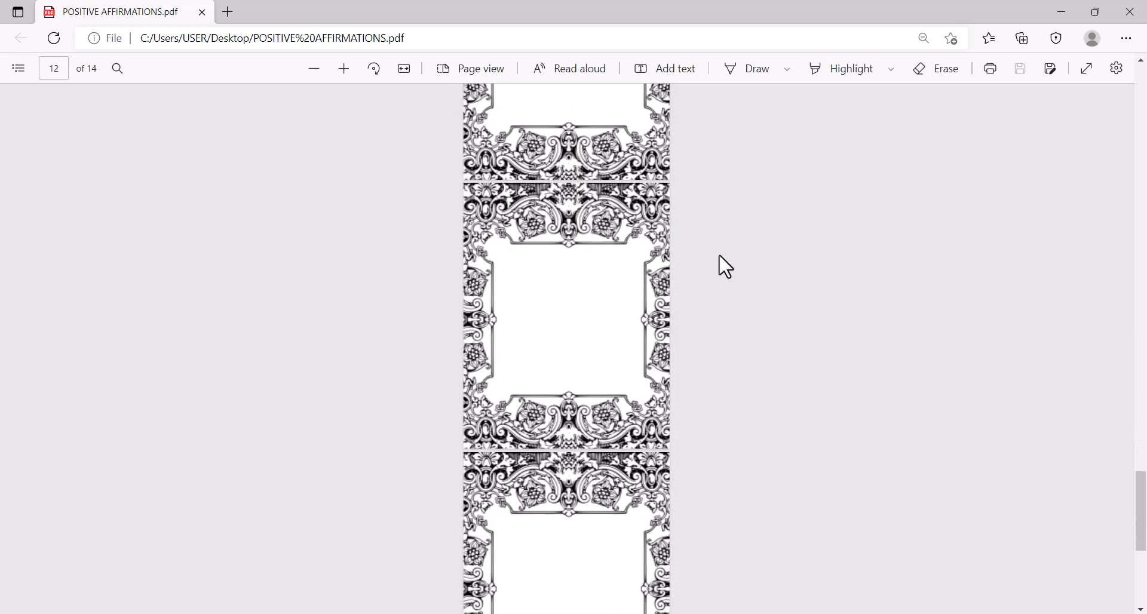
{"action": "scroll", "coordinate": [725, 266], "scroll_direction": "up", "scroll_amount": 20}
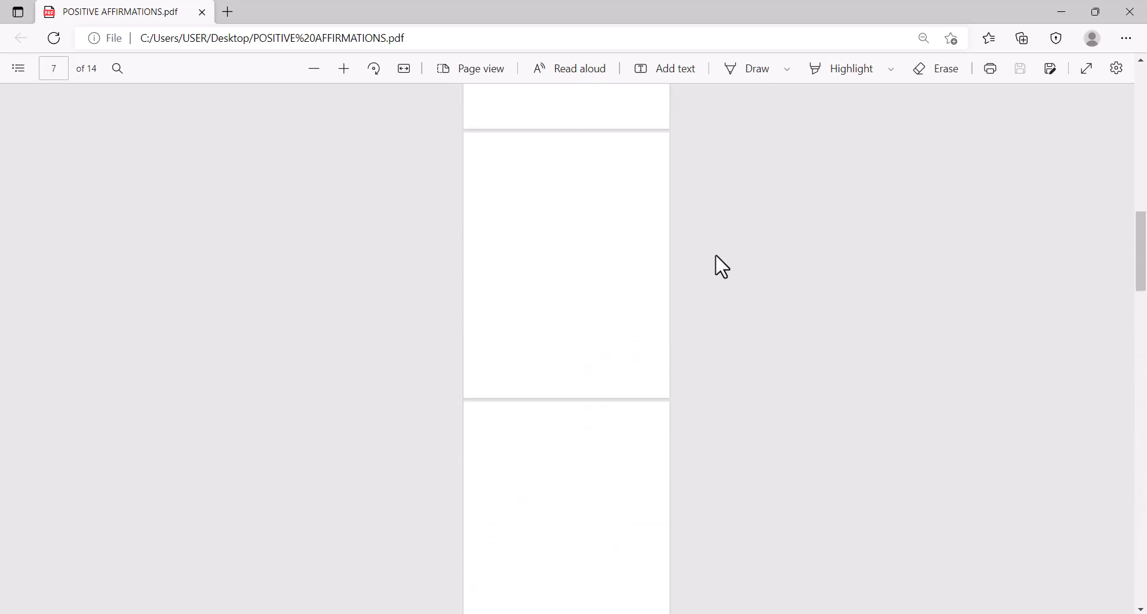
{"action": "scroll", "coordinate": [723, 266], "scroll_direction": "up", "scroll_amount": 20}
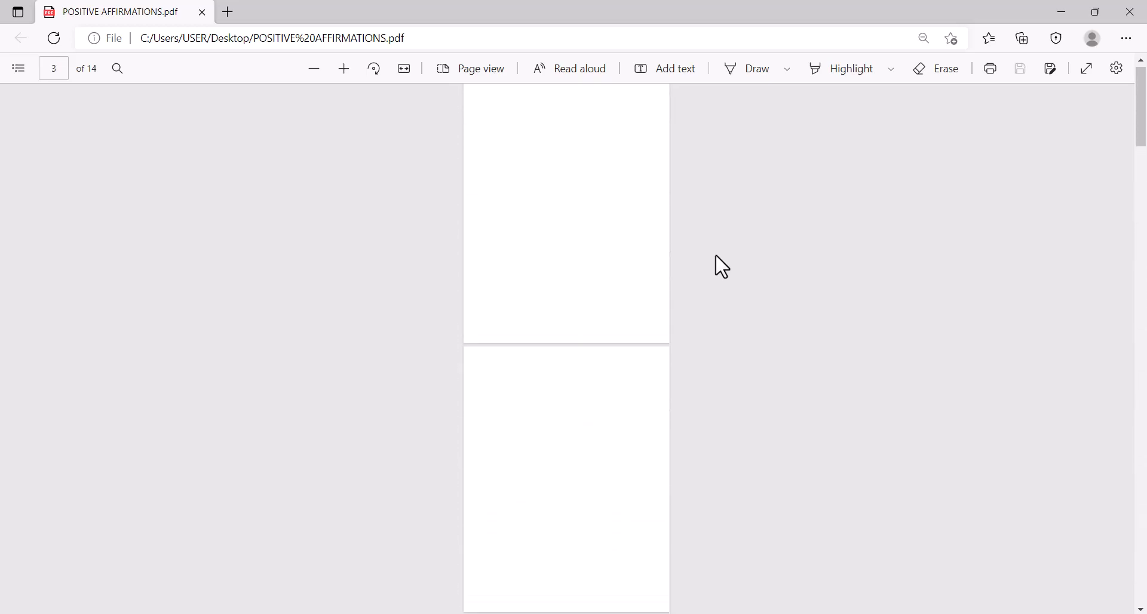